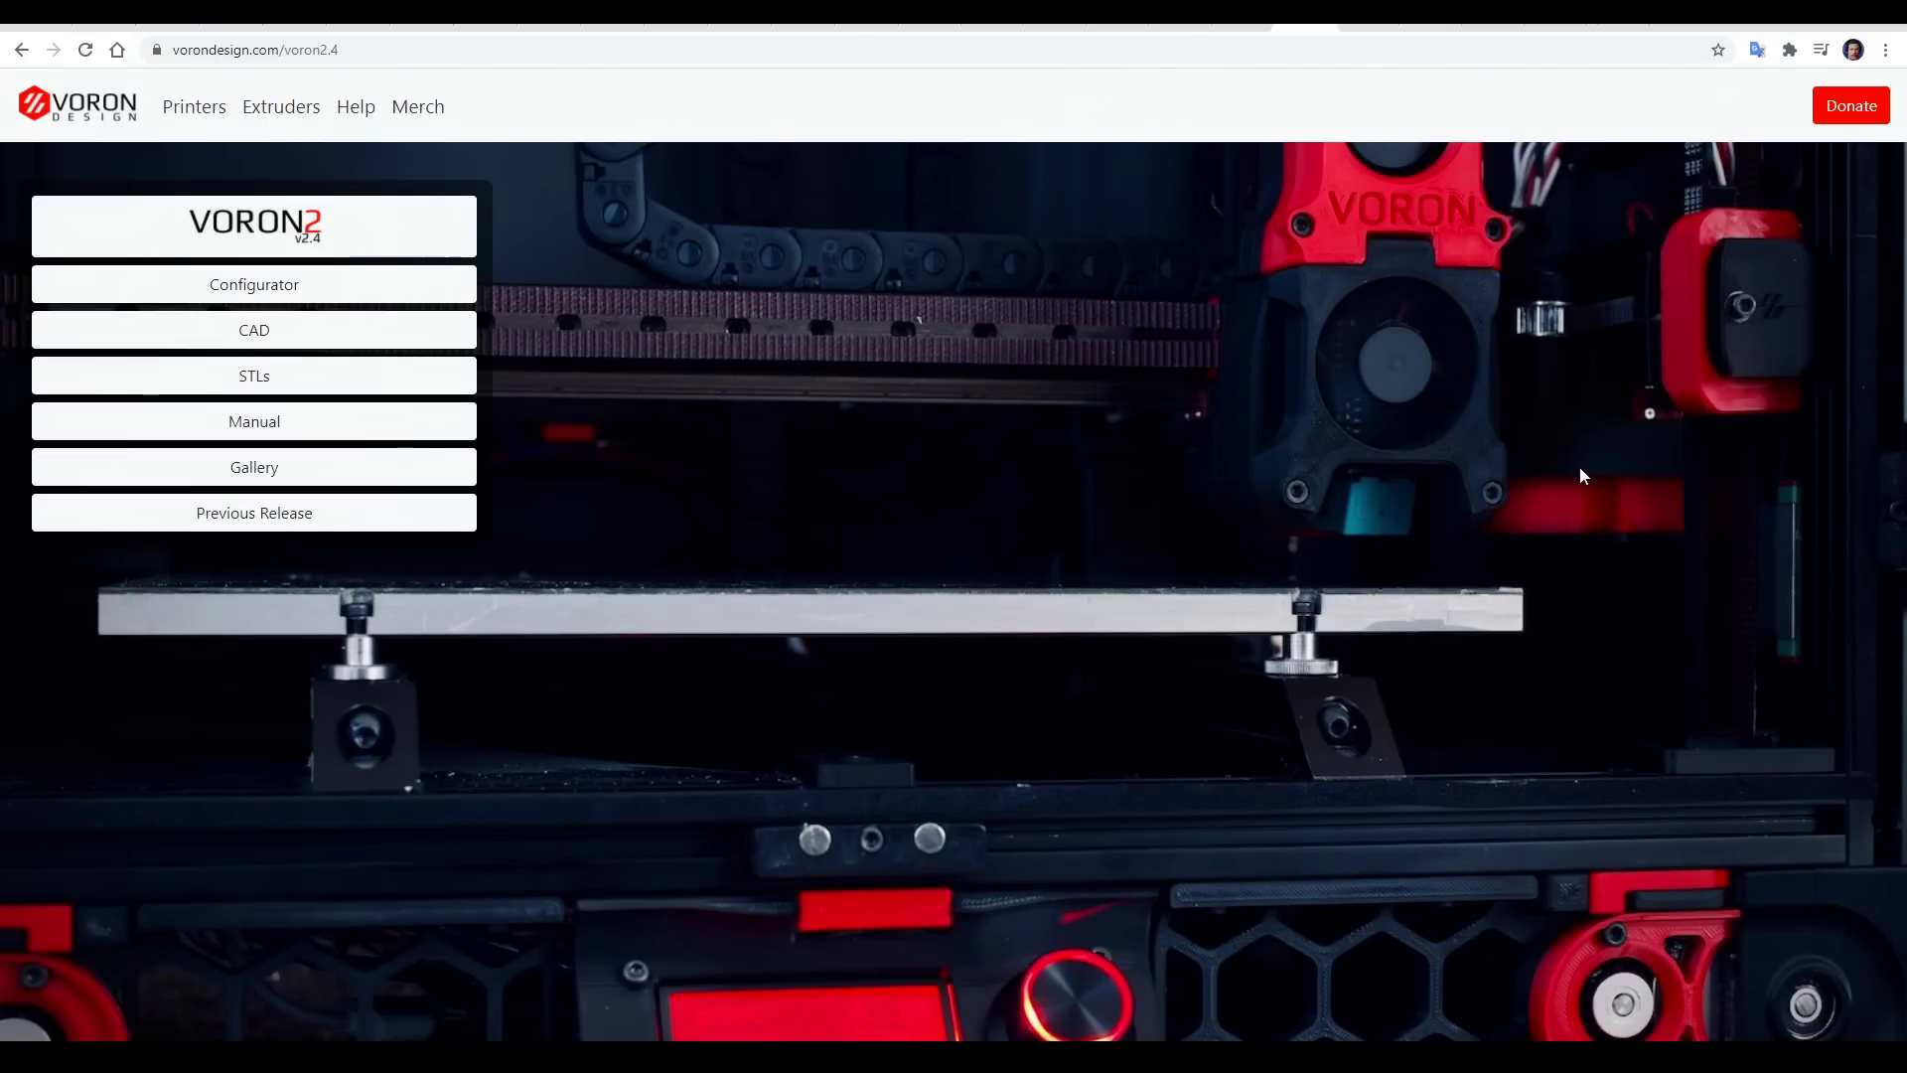
# - Cycle past the HevORT, SK-Tank, BLV, LayerFused and HyperCube tabs to the Rat Rig store
pyautogui.hotkey('ctrl', 'Tab')
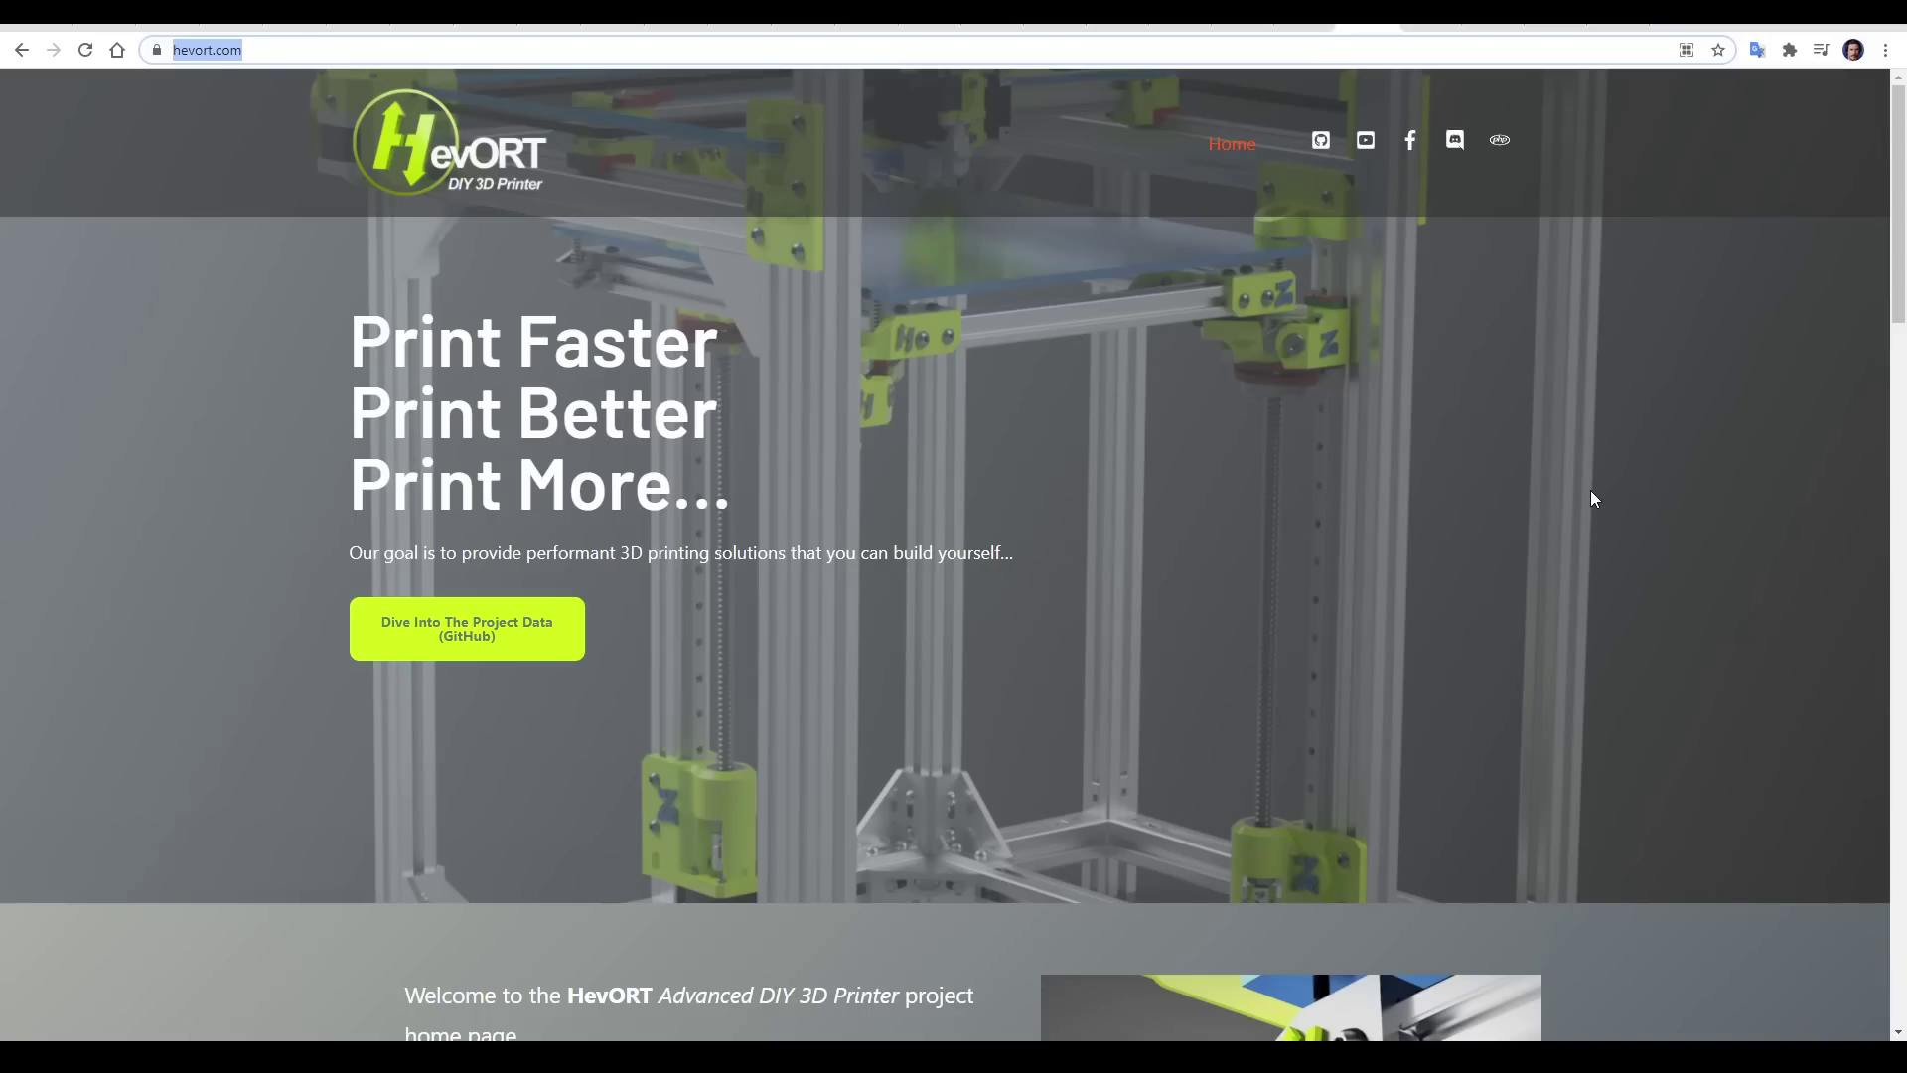
pyautogui.hotkey('ctrl', 'Tab')
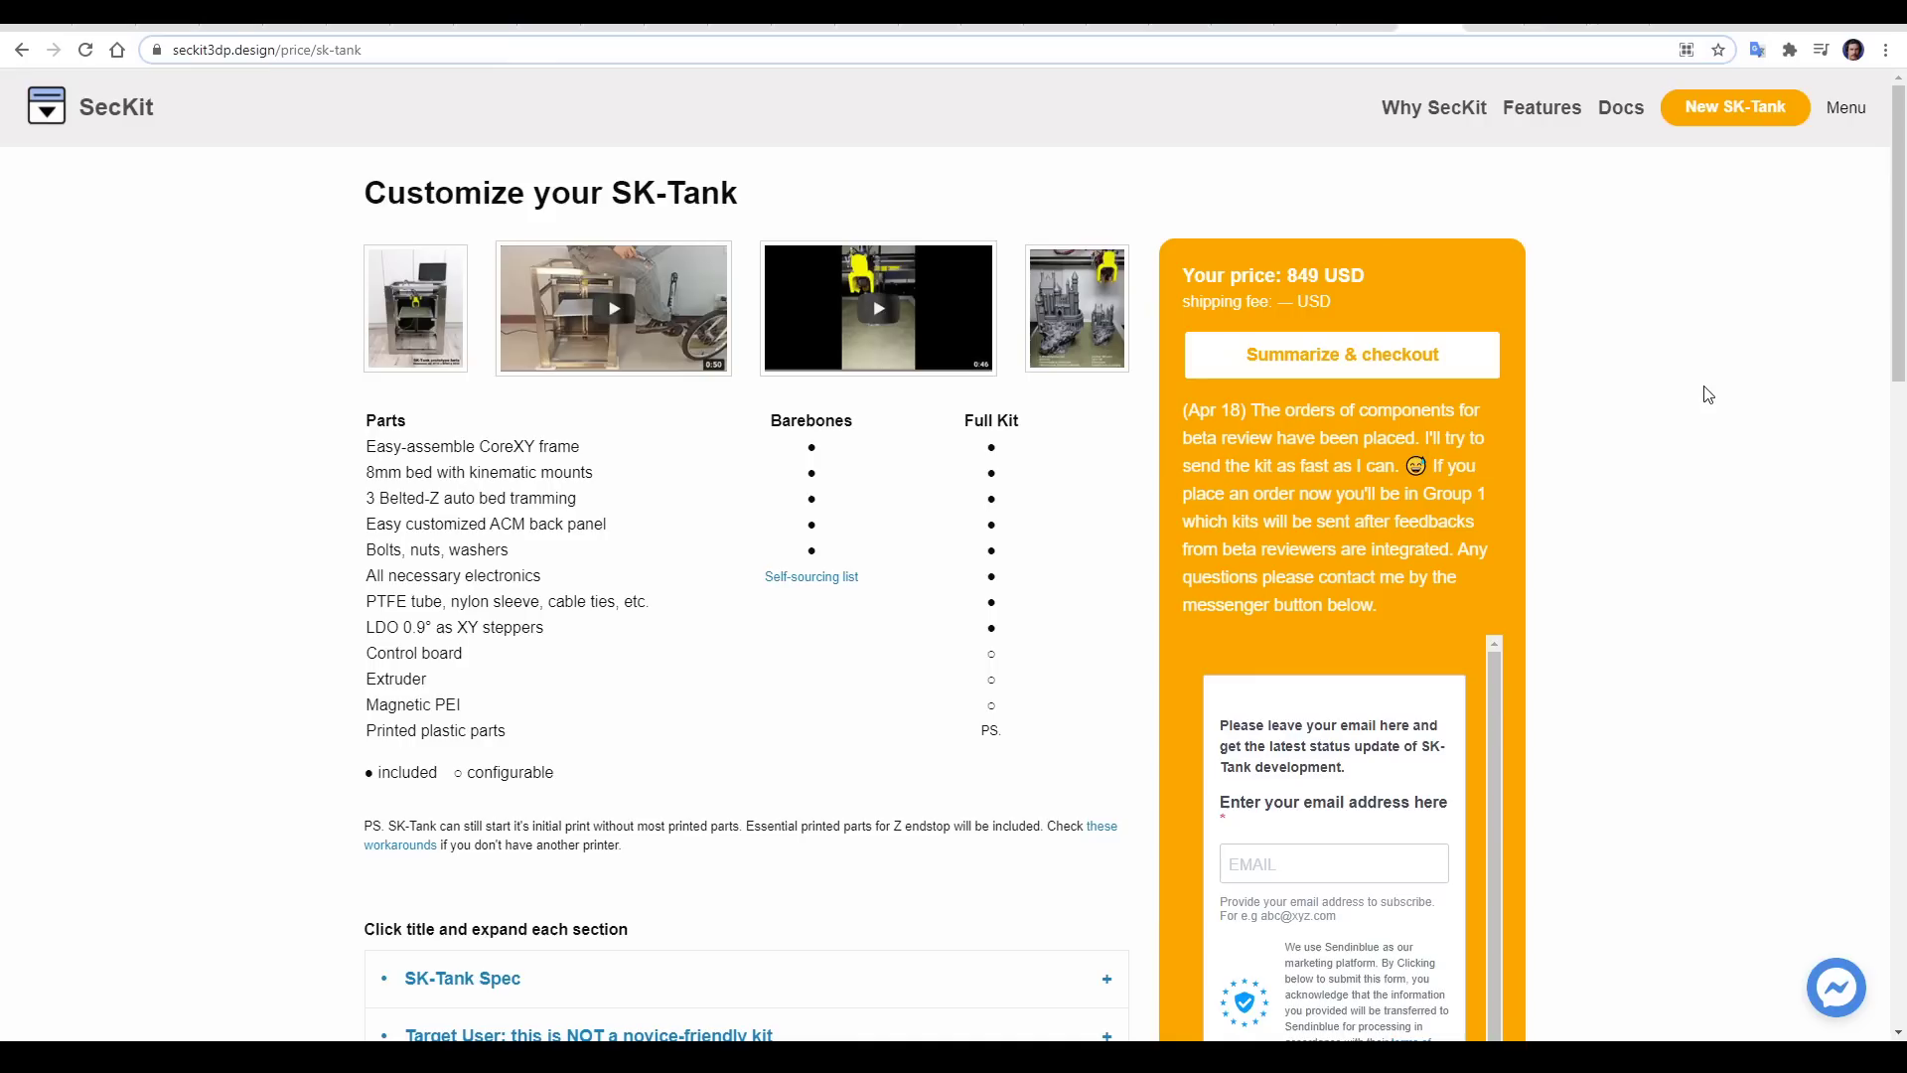
pyautogui.hotkey('ctrl', 'Tab')
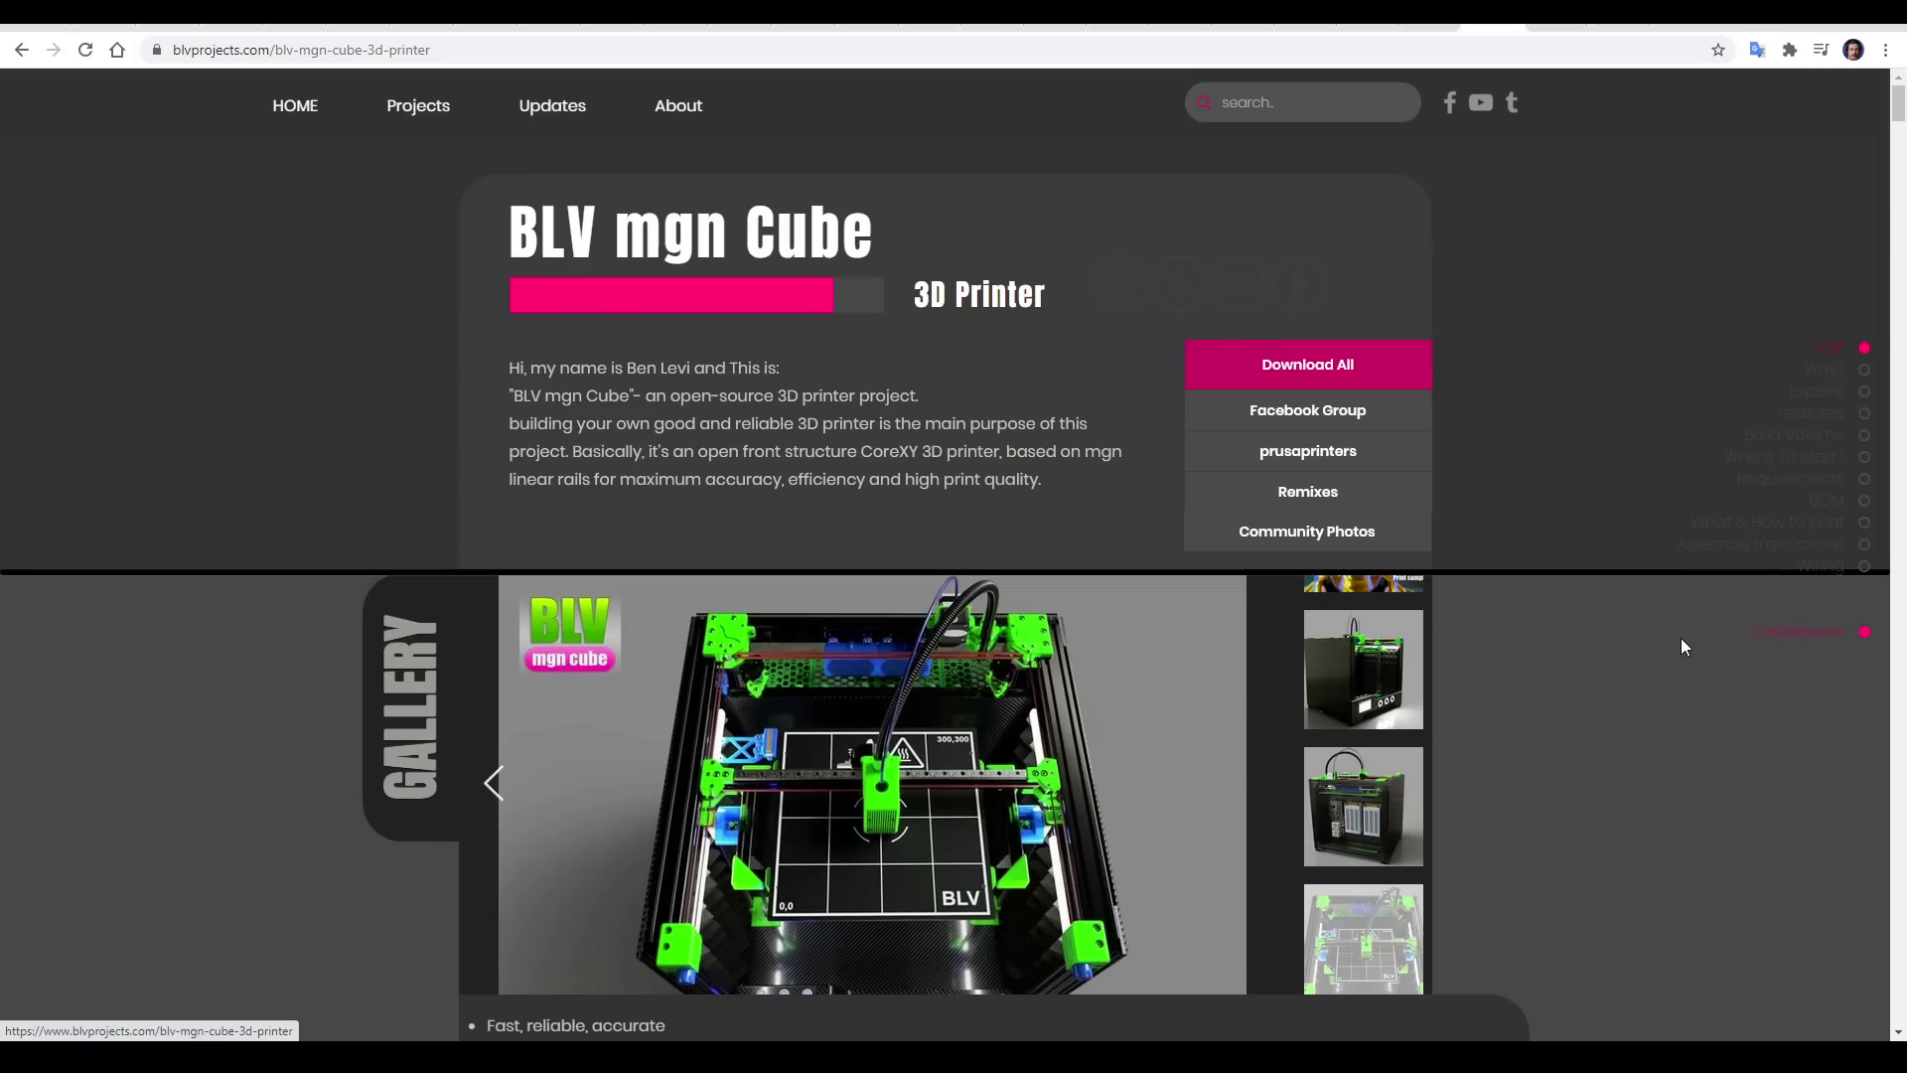
pyautogui.hotkey('ctrl', 'Tab')
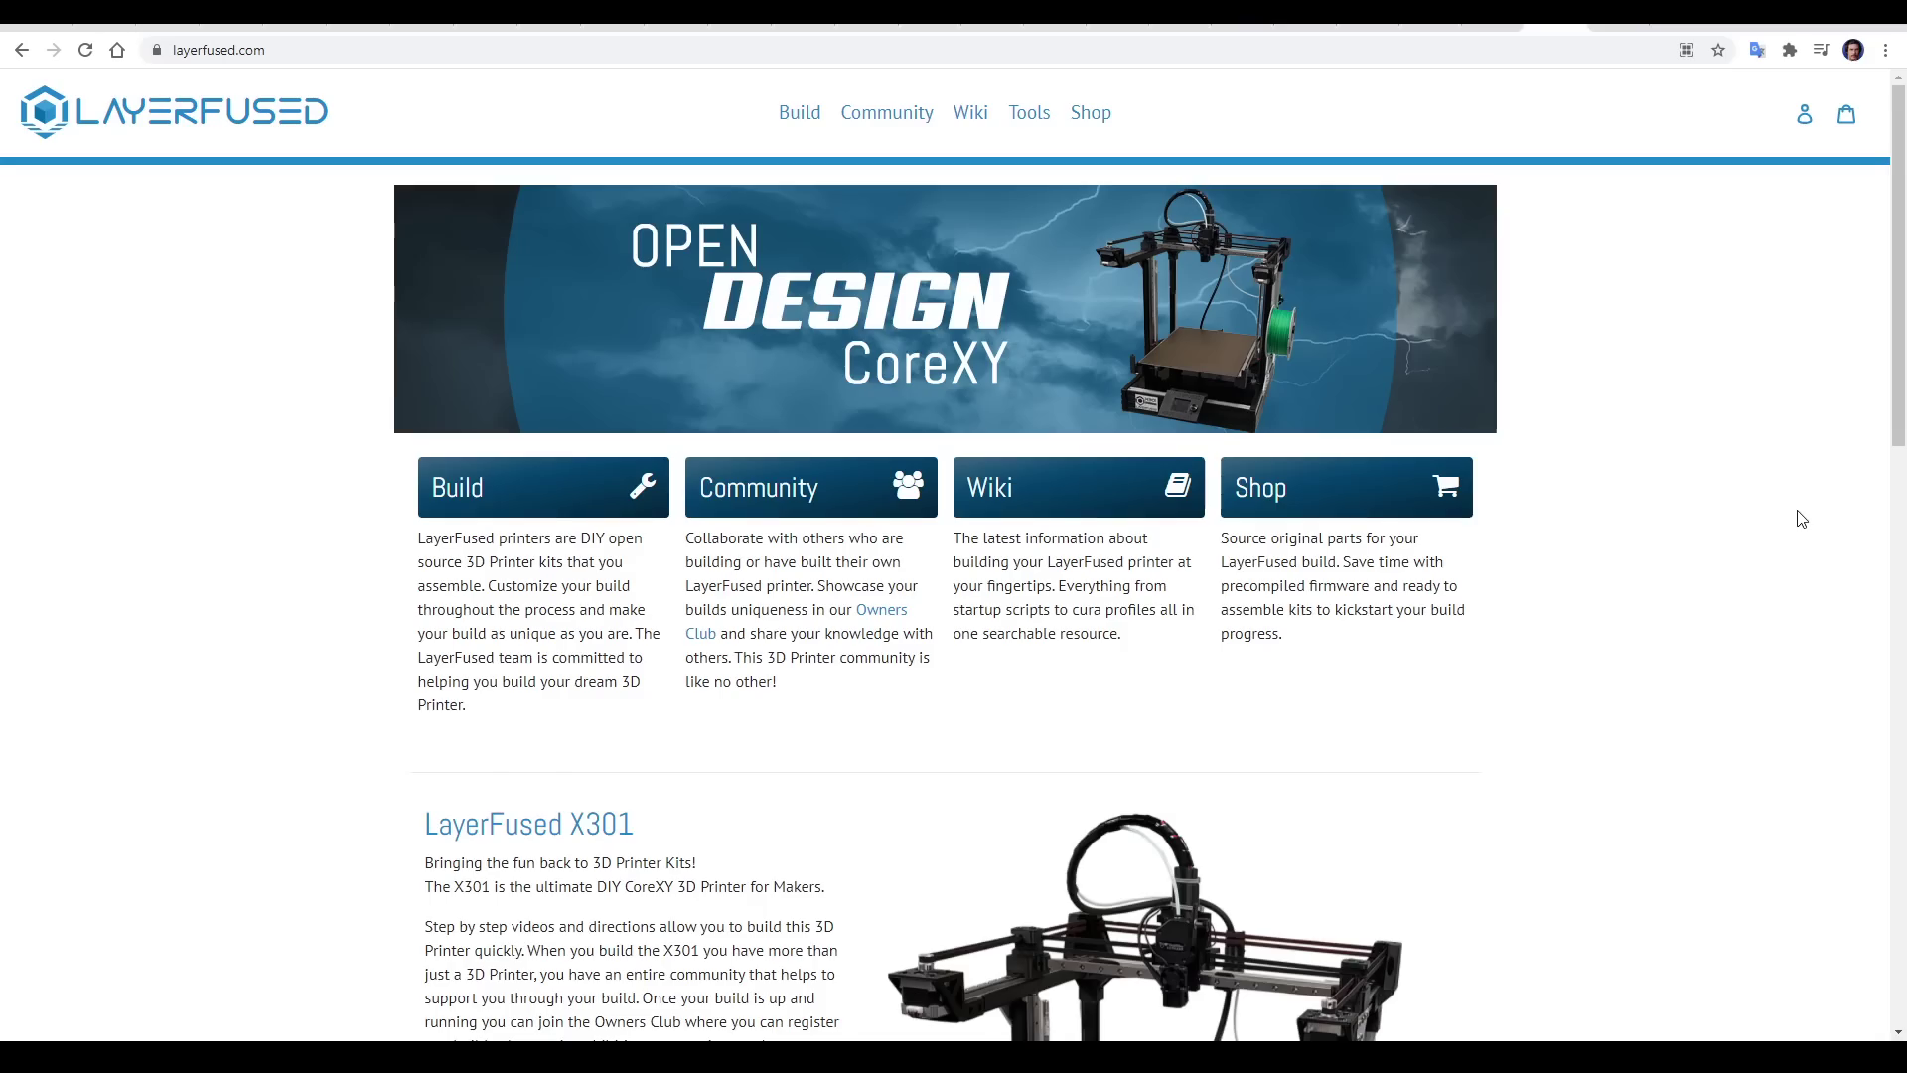
pyautogui.hotkey('ctrl', 'Tab')
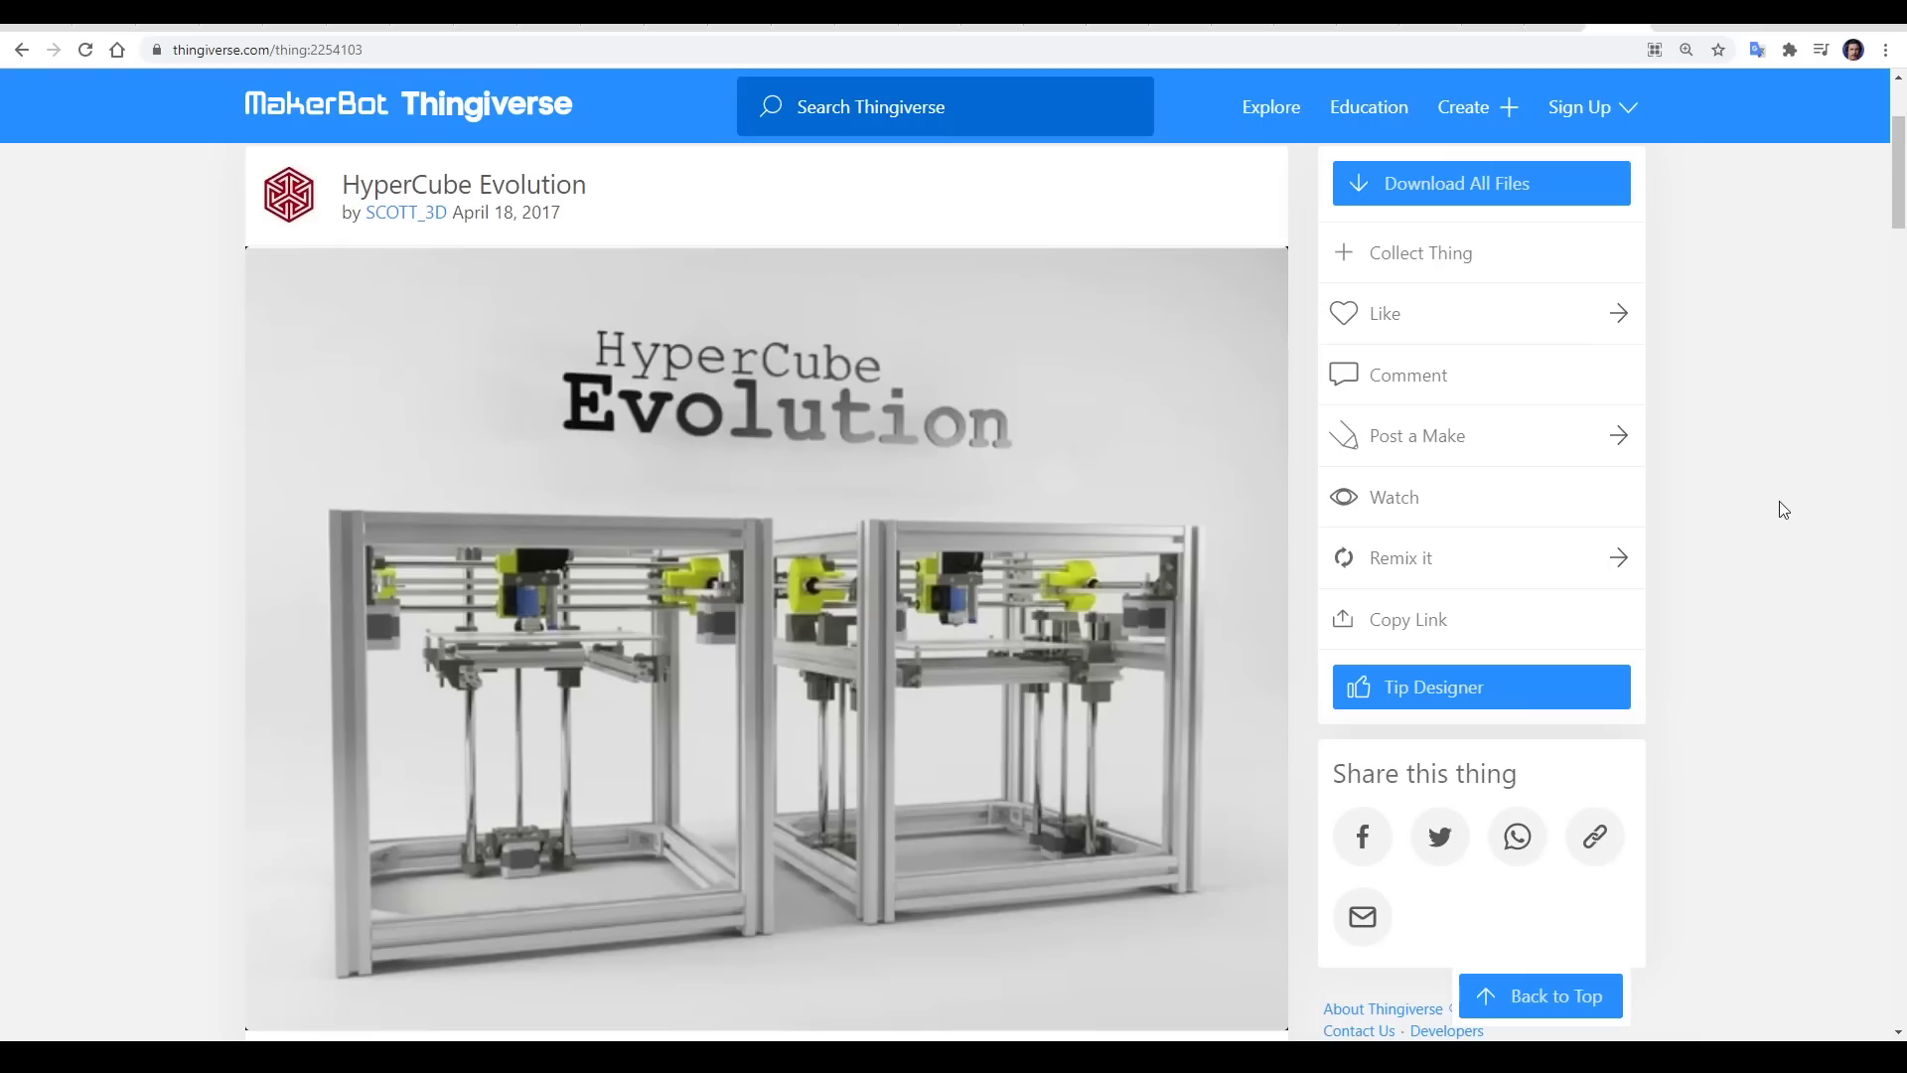
pyautogui.hotkey('ctrl', 'Tab')
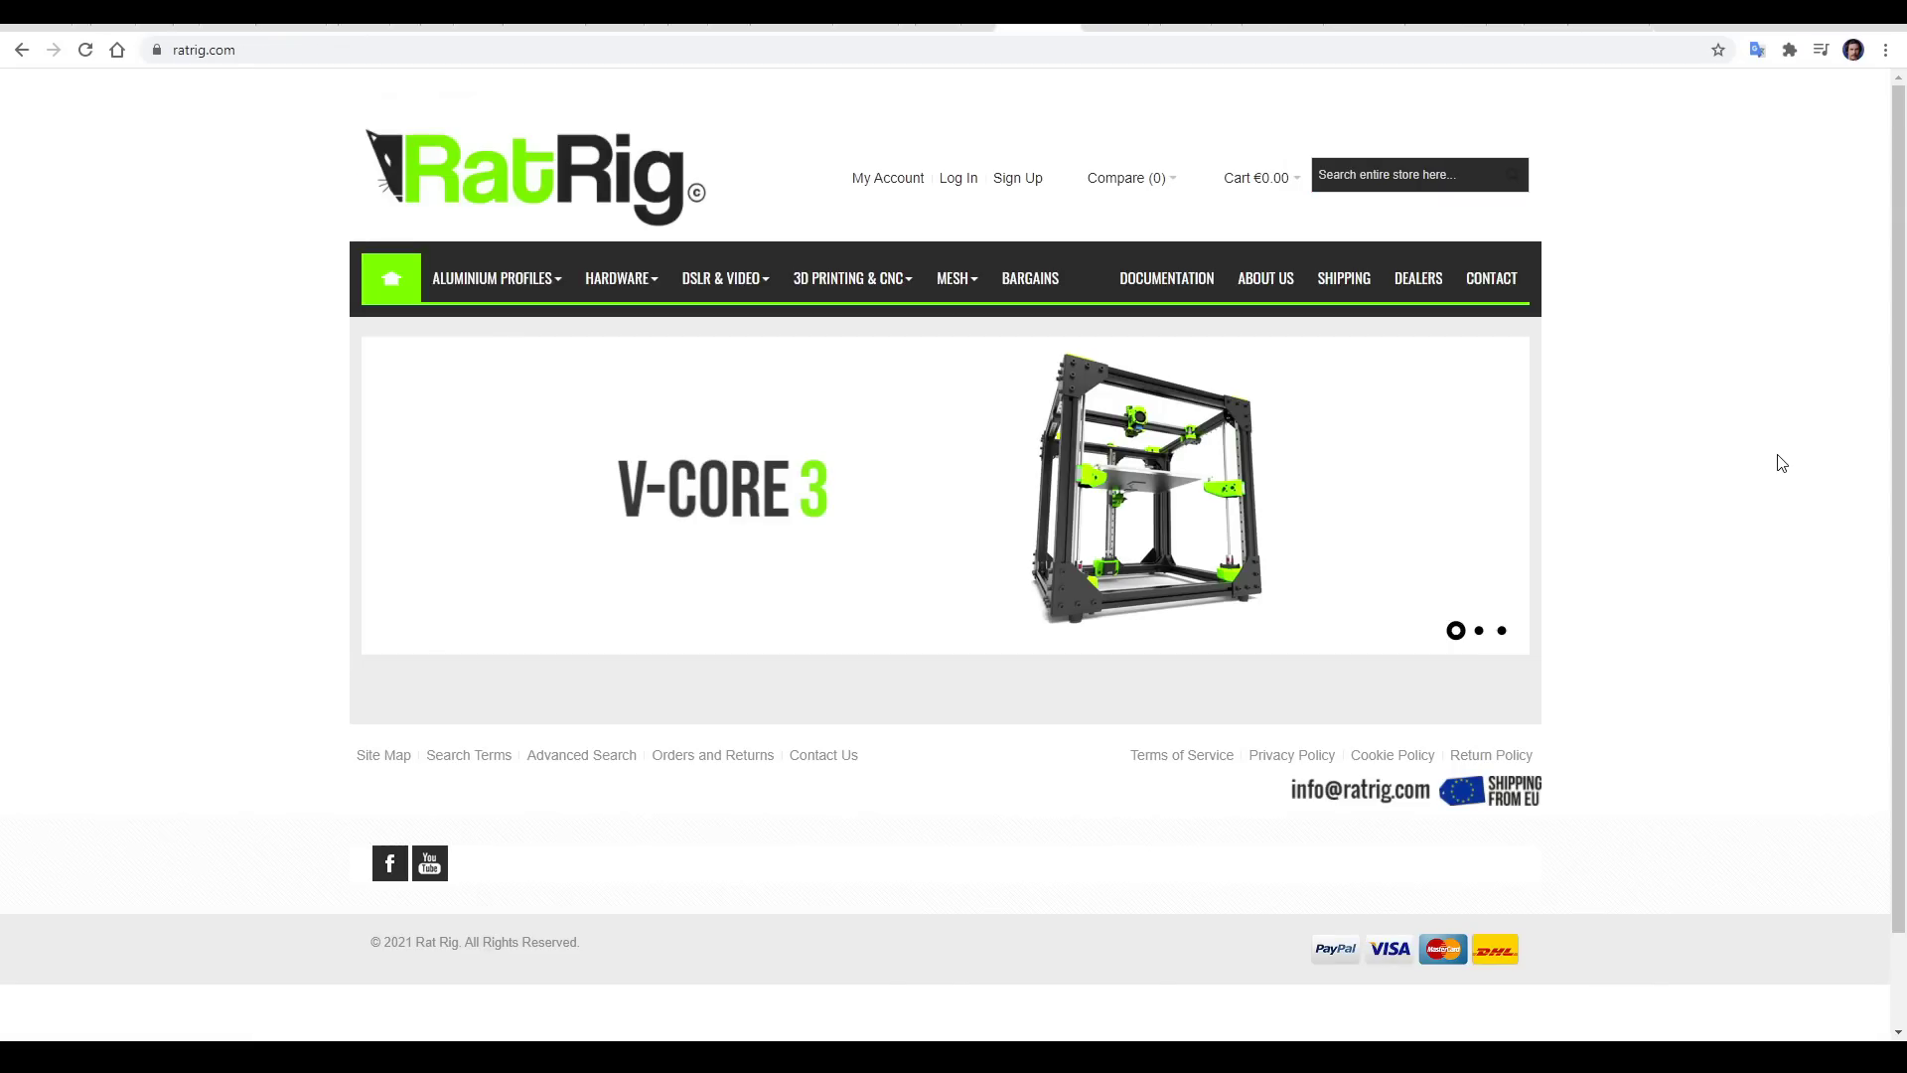
# - On v-core.ratrig.com, scroll past Precision and Robustness to the 300/400/500 Customization options
pyautogui.hotkey('ctrl', 'Tab')
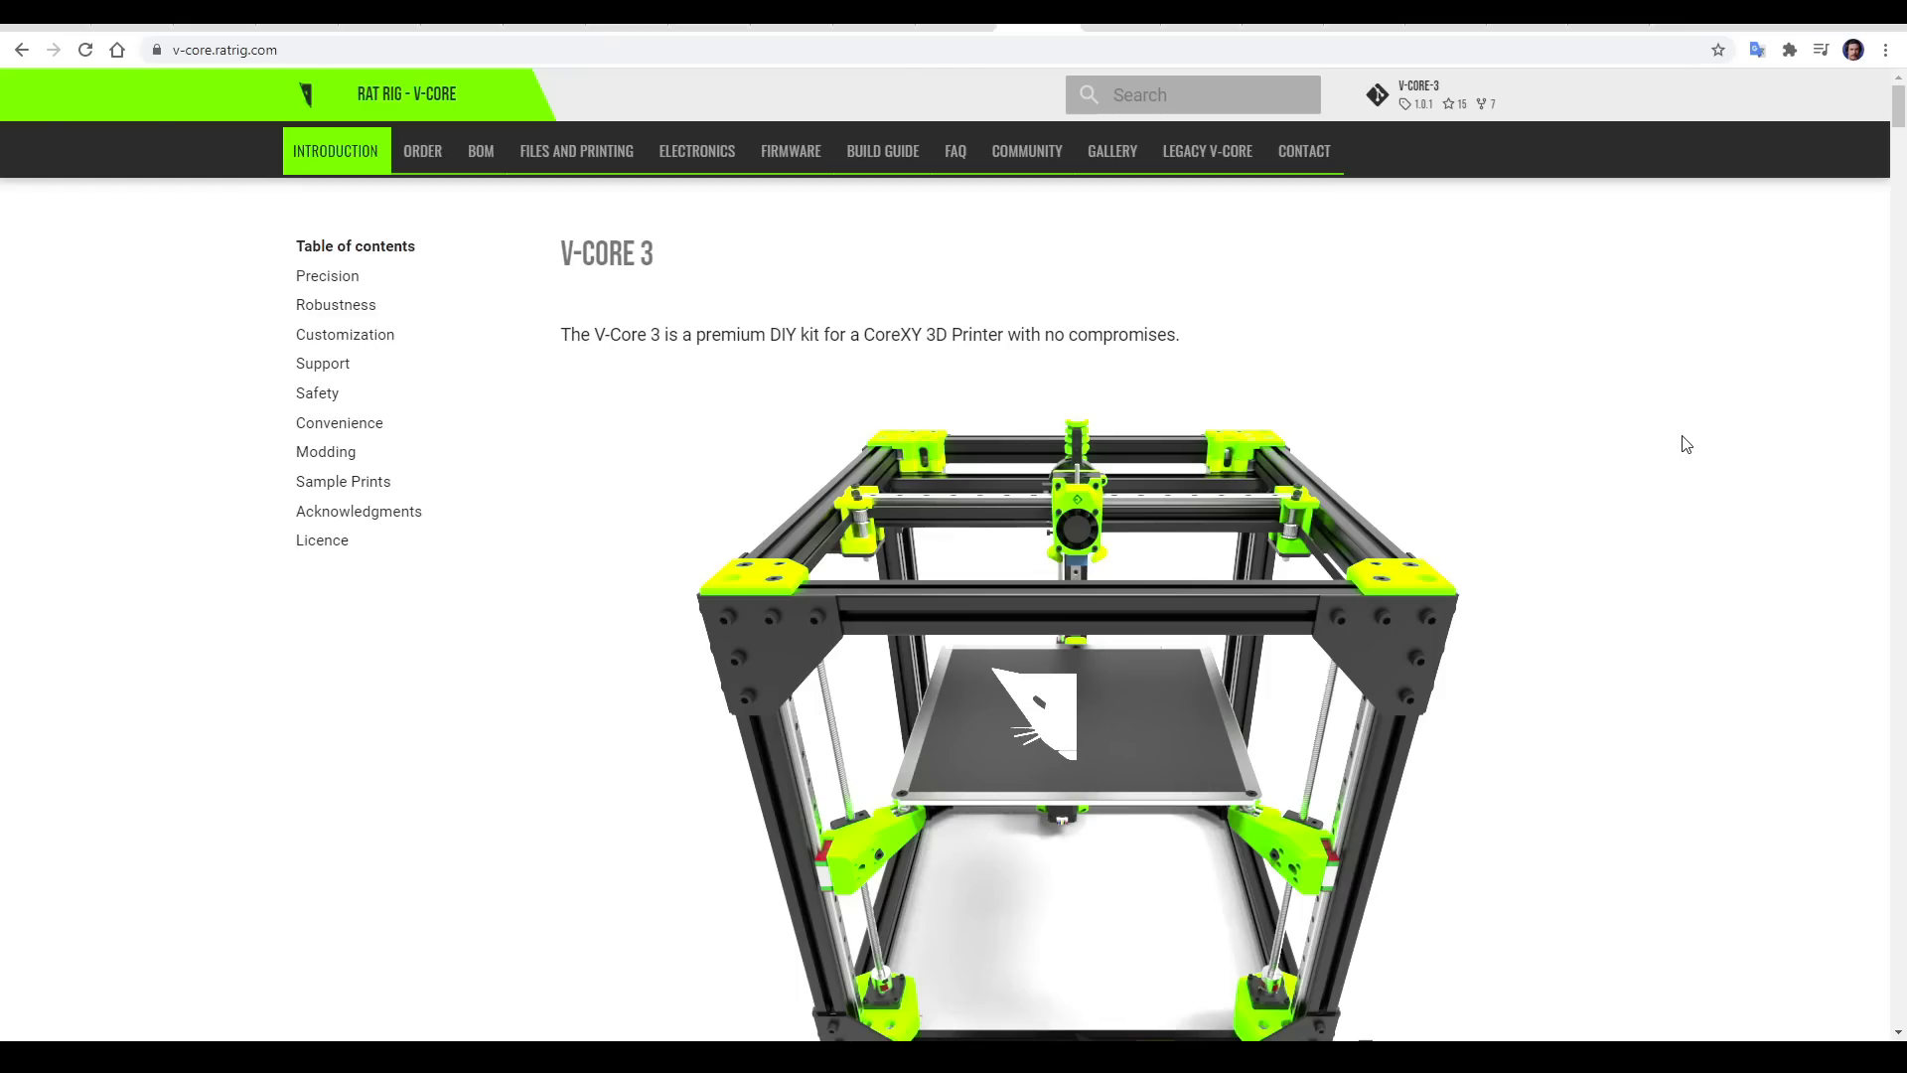
pyautogui.scroll(-10, 1794, 625)
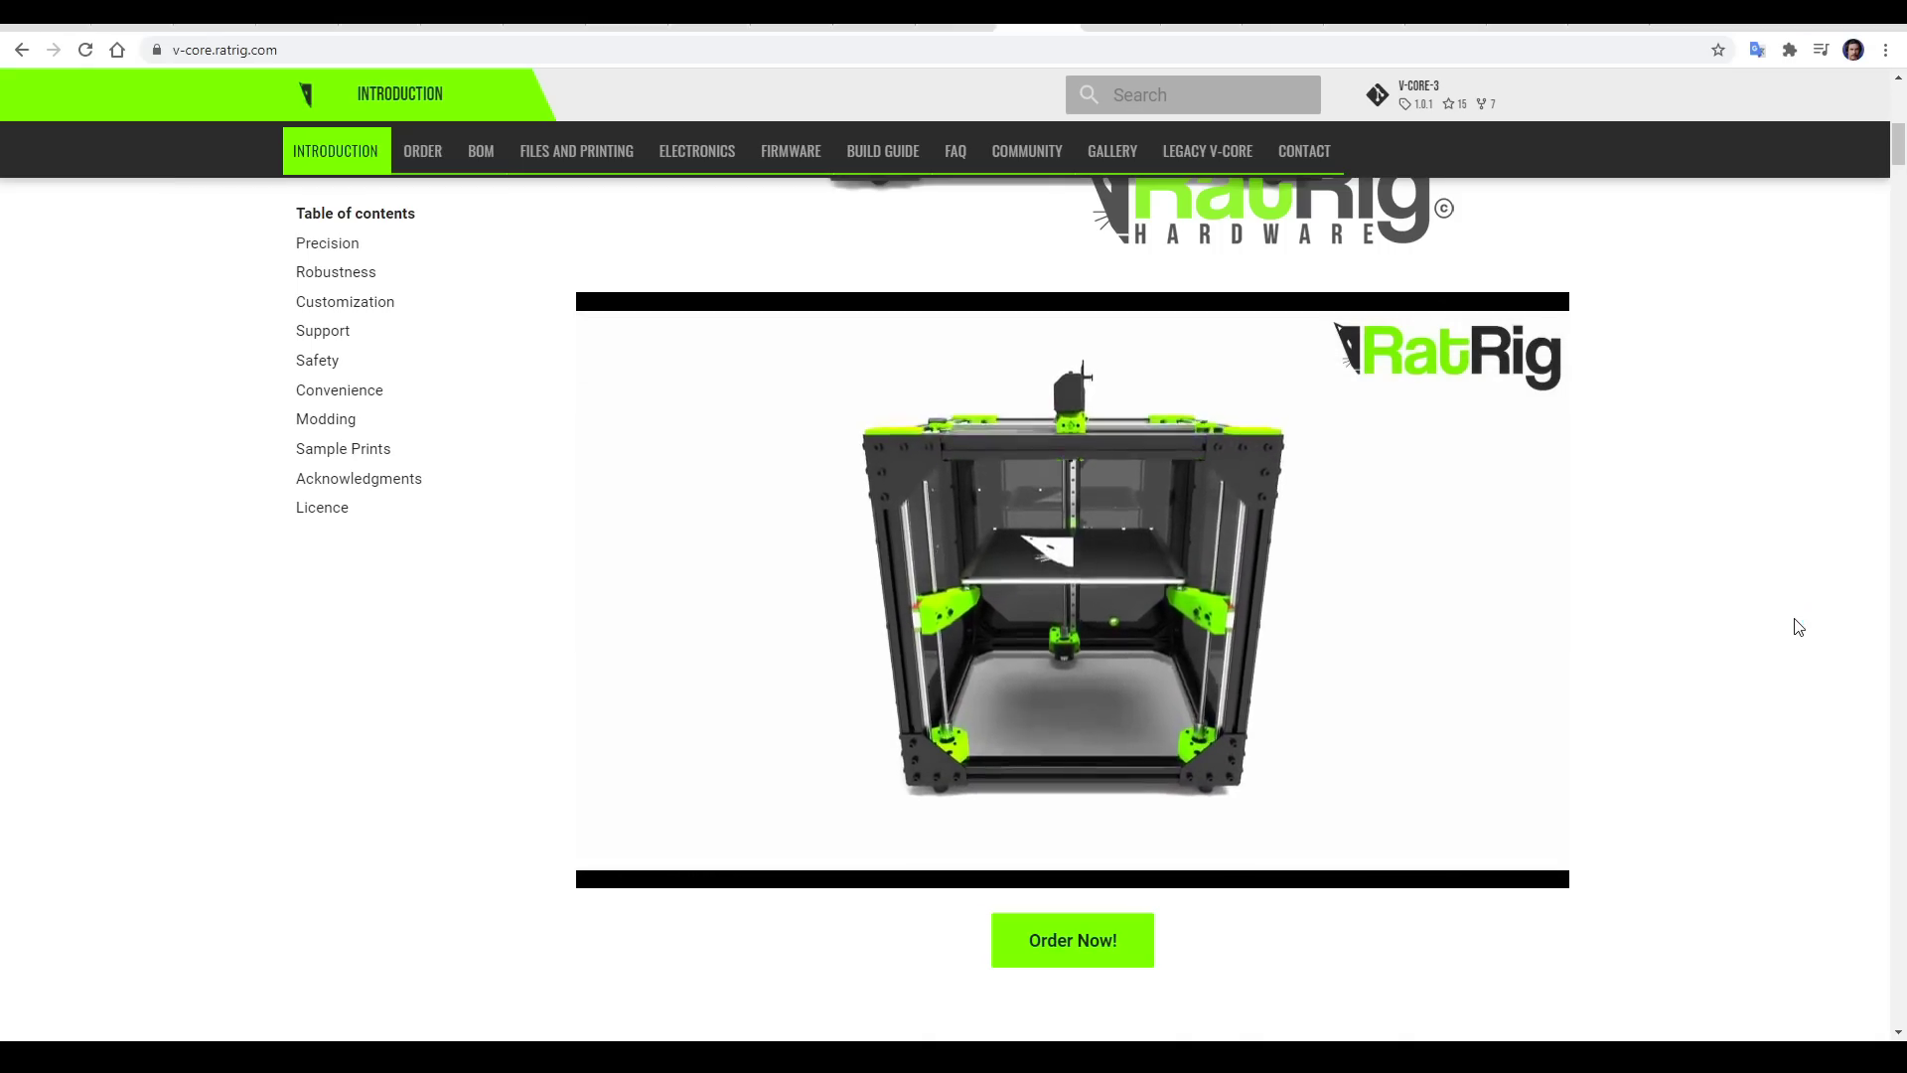
pyautogui.scroll(-5, 1748, 586)
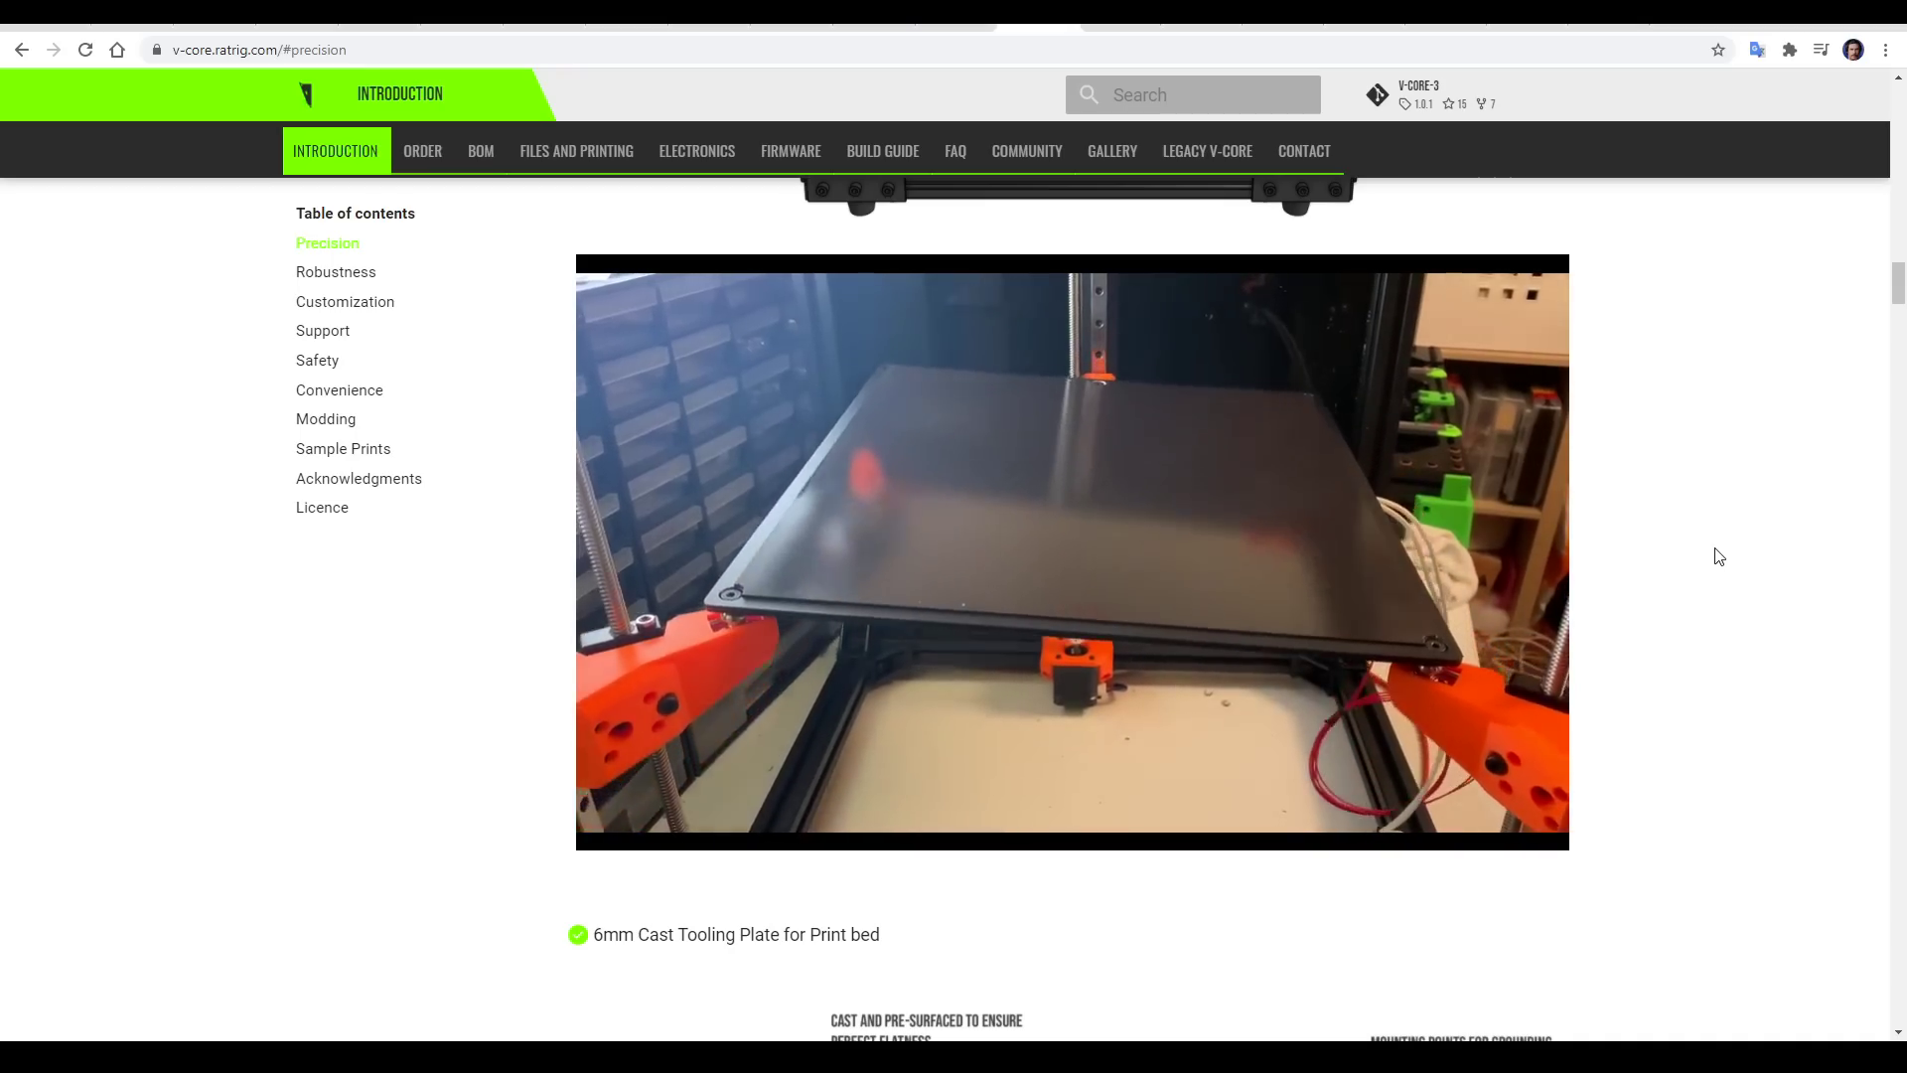
pyautogui.scroll(-7, 1834, 439)
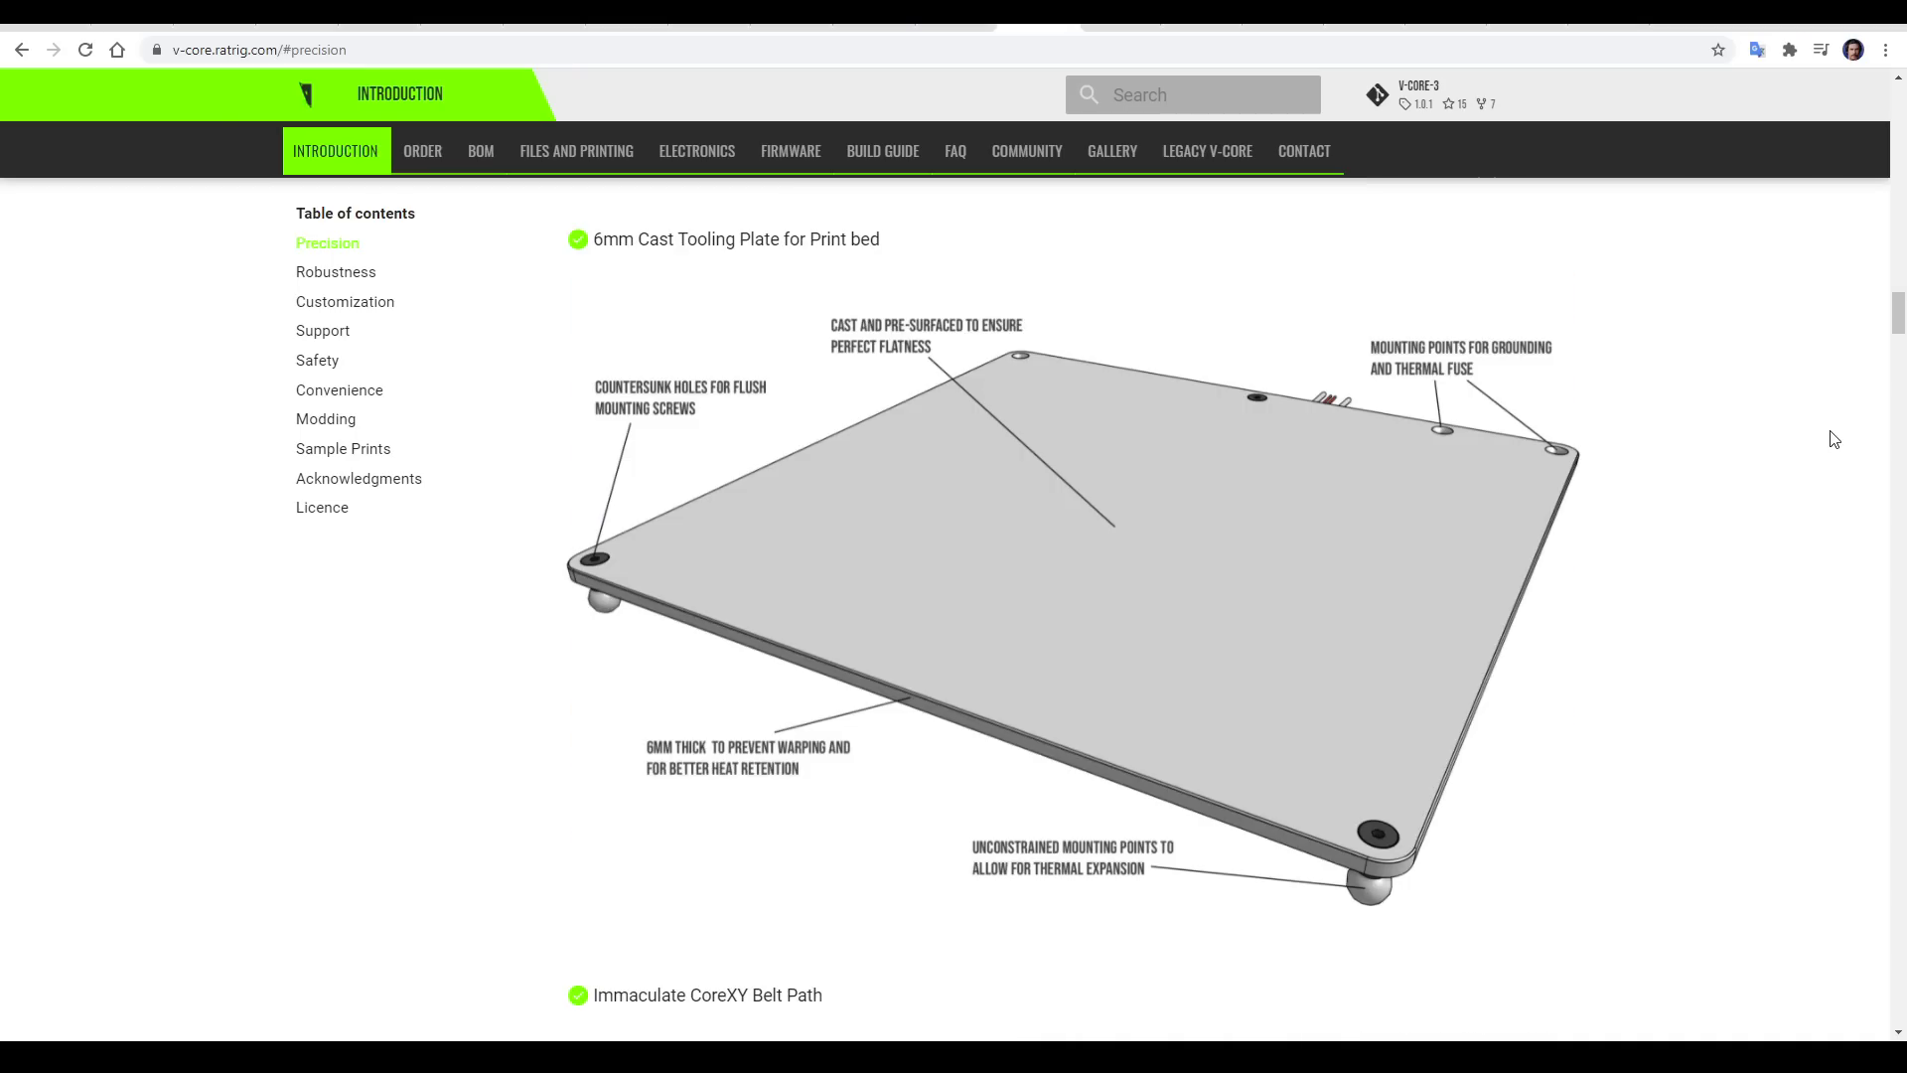
pyautogui.scroll(-15, 1856, 421)
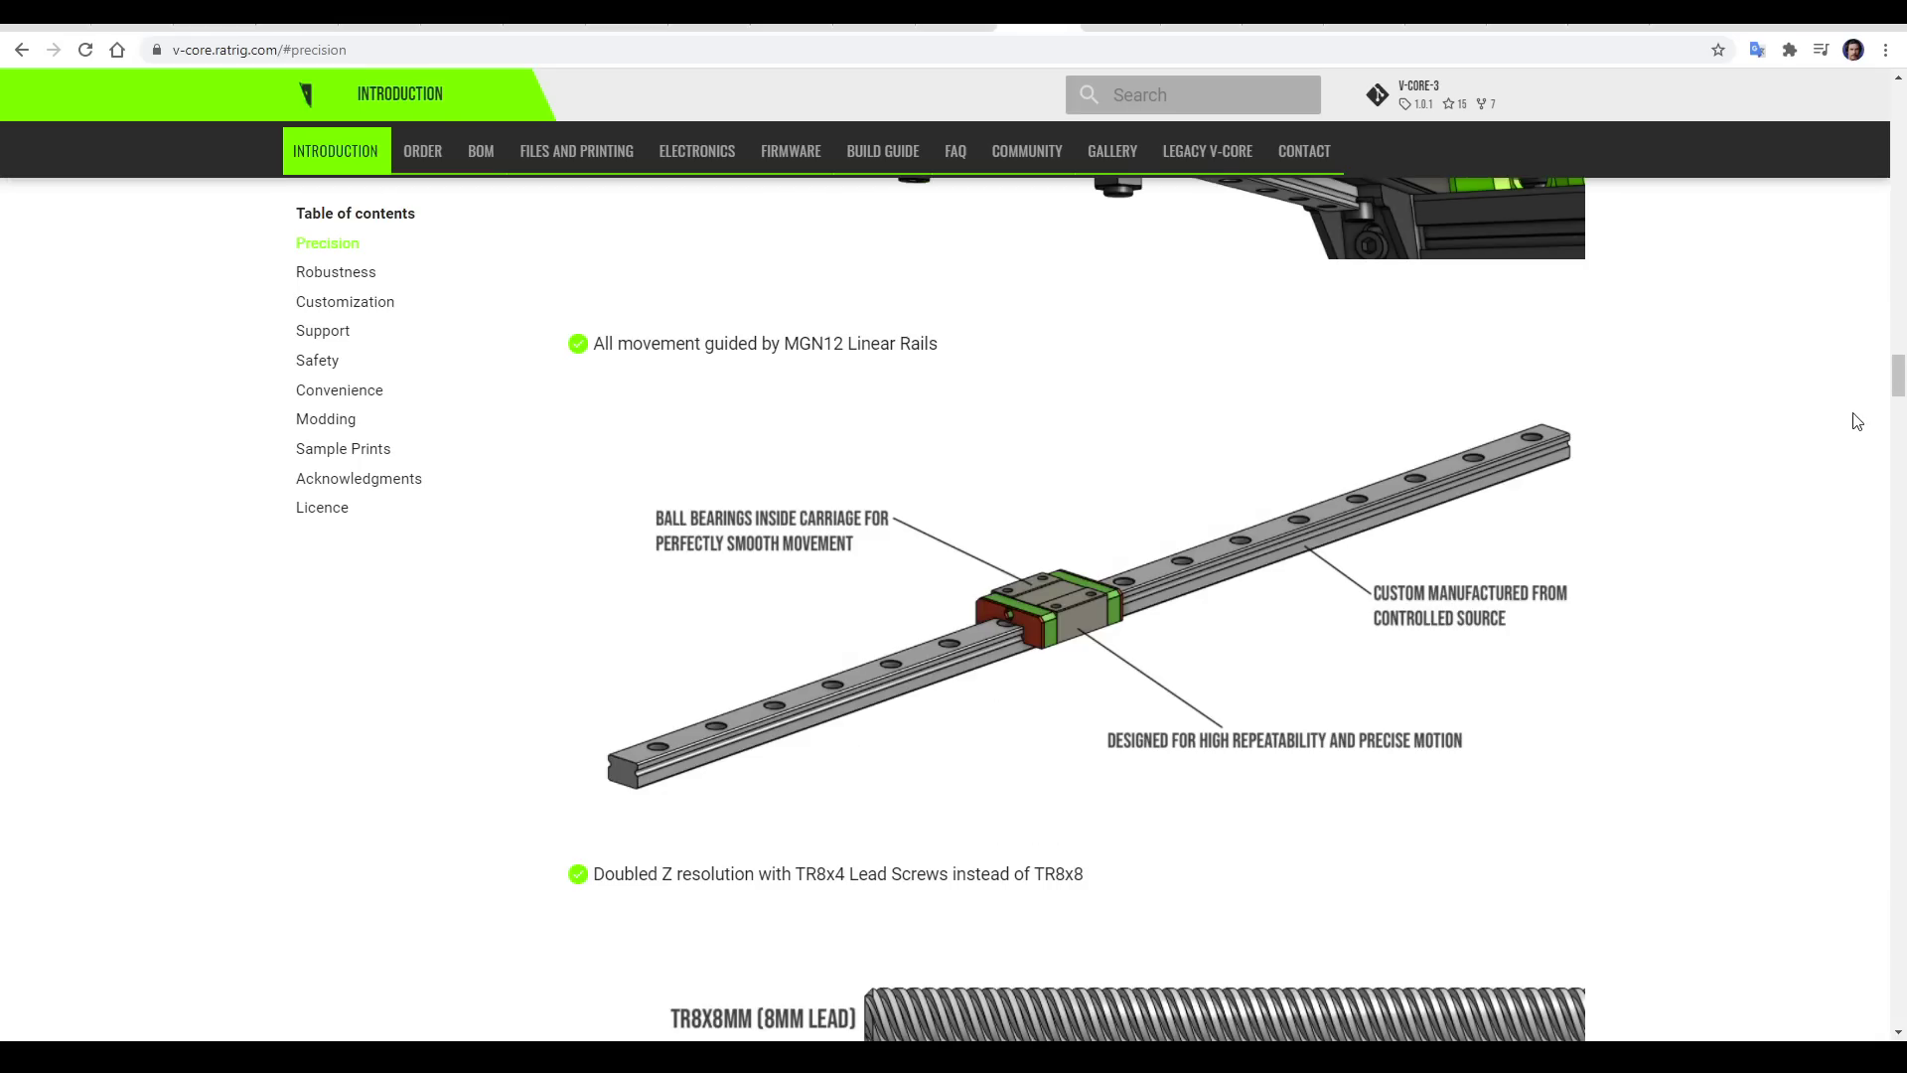
pyautogui.scroll(-10, 1856, 422)
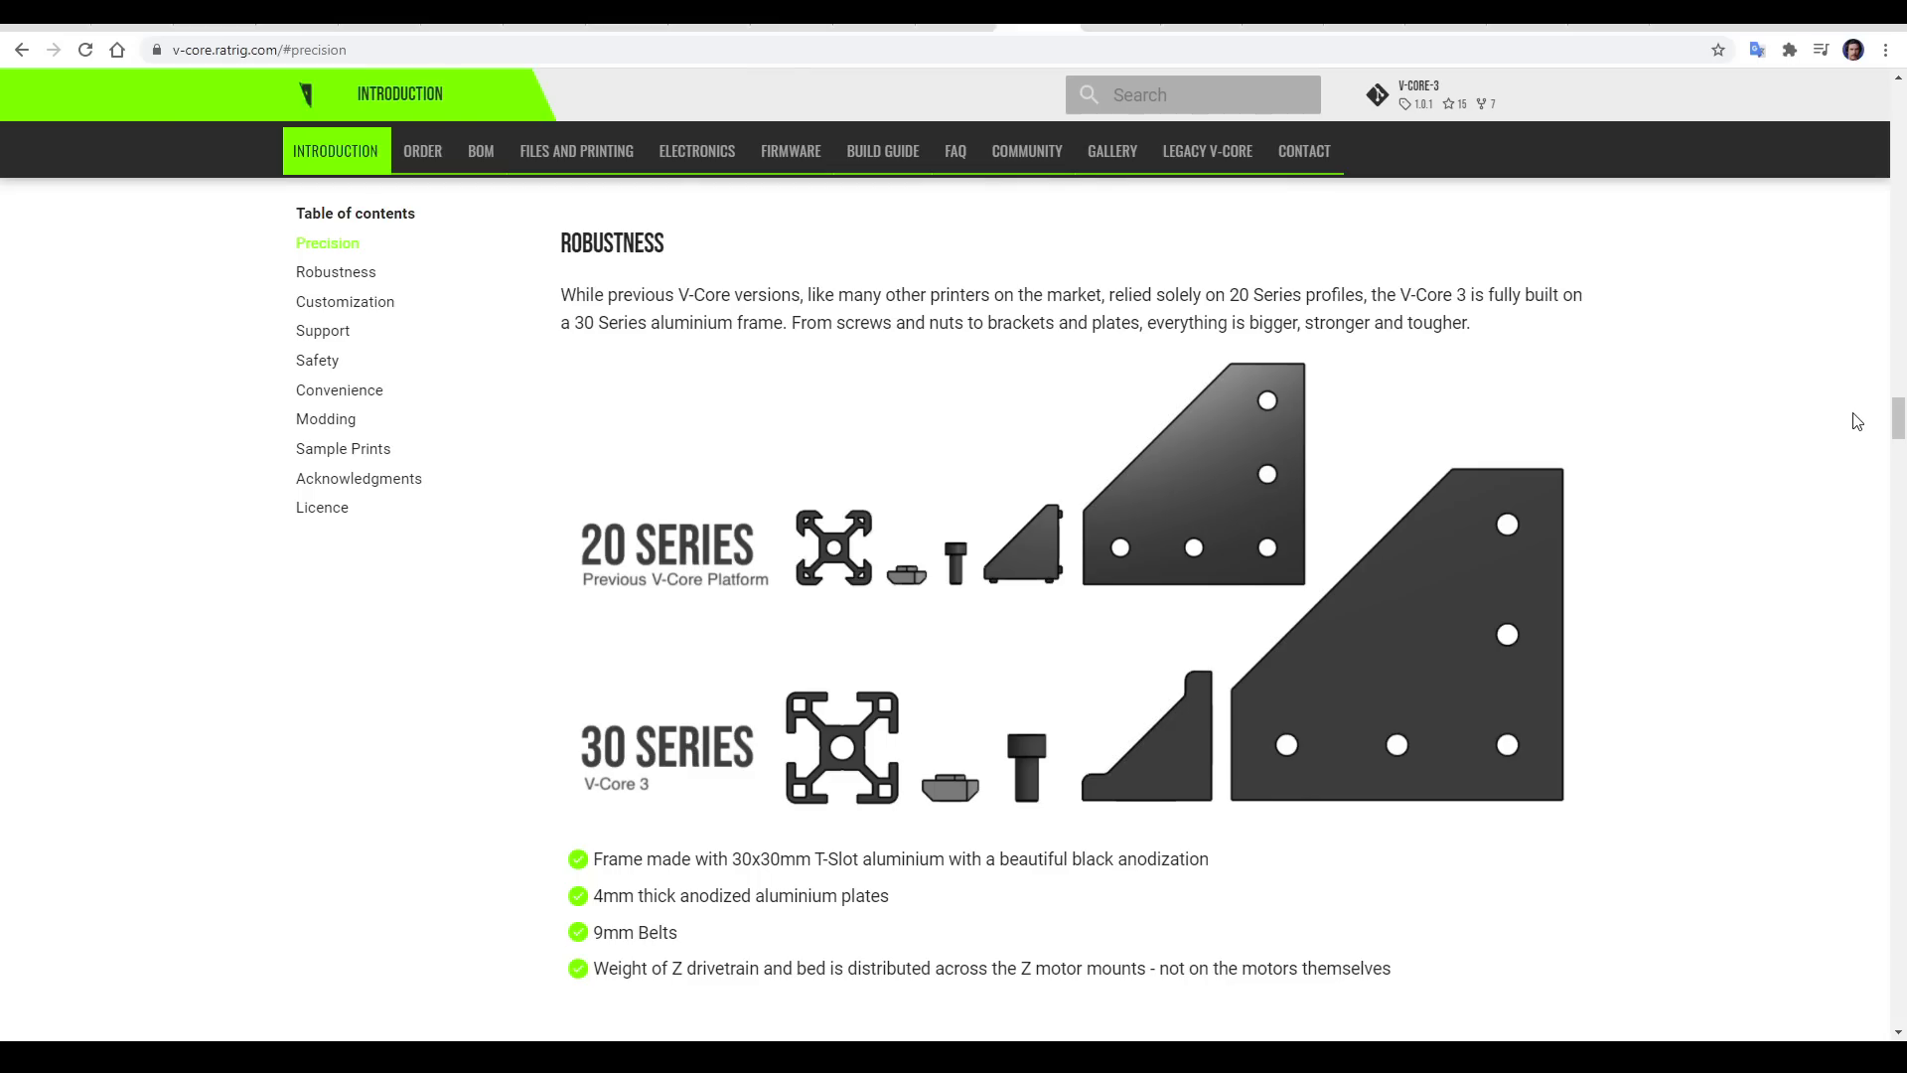
pyautogui.scroll(-8, 1828, 413)
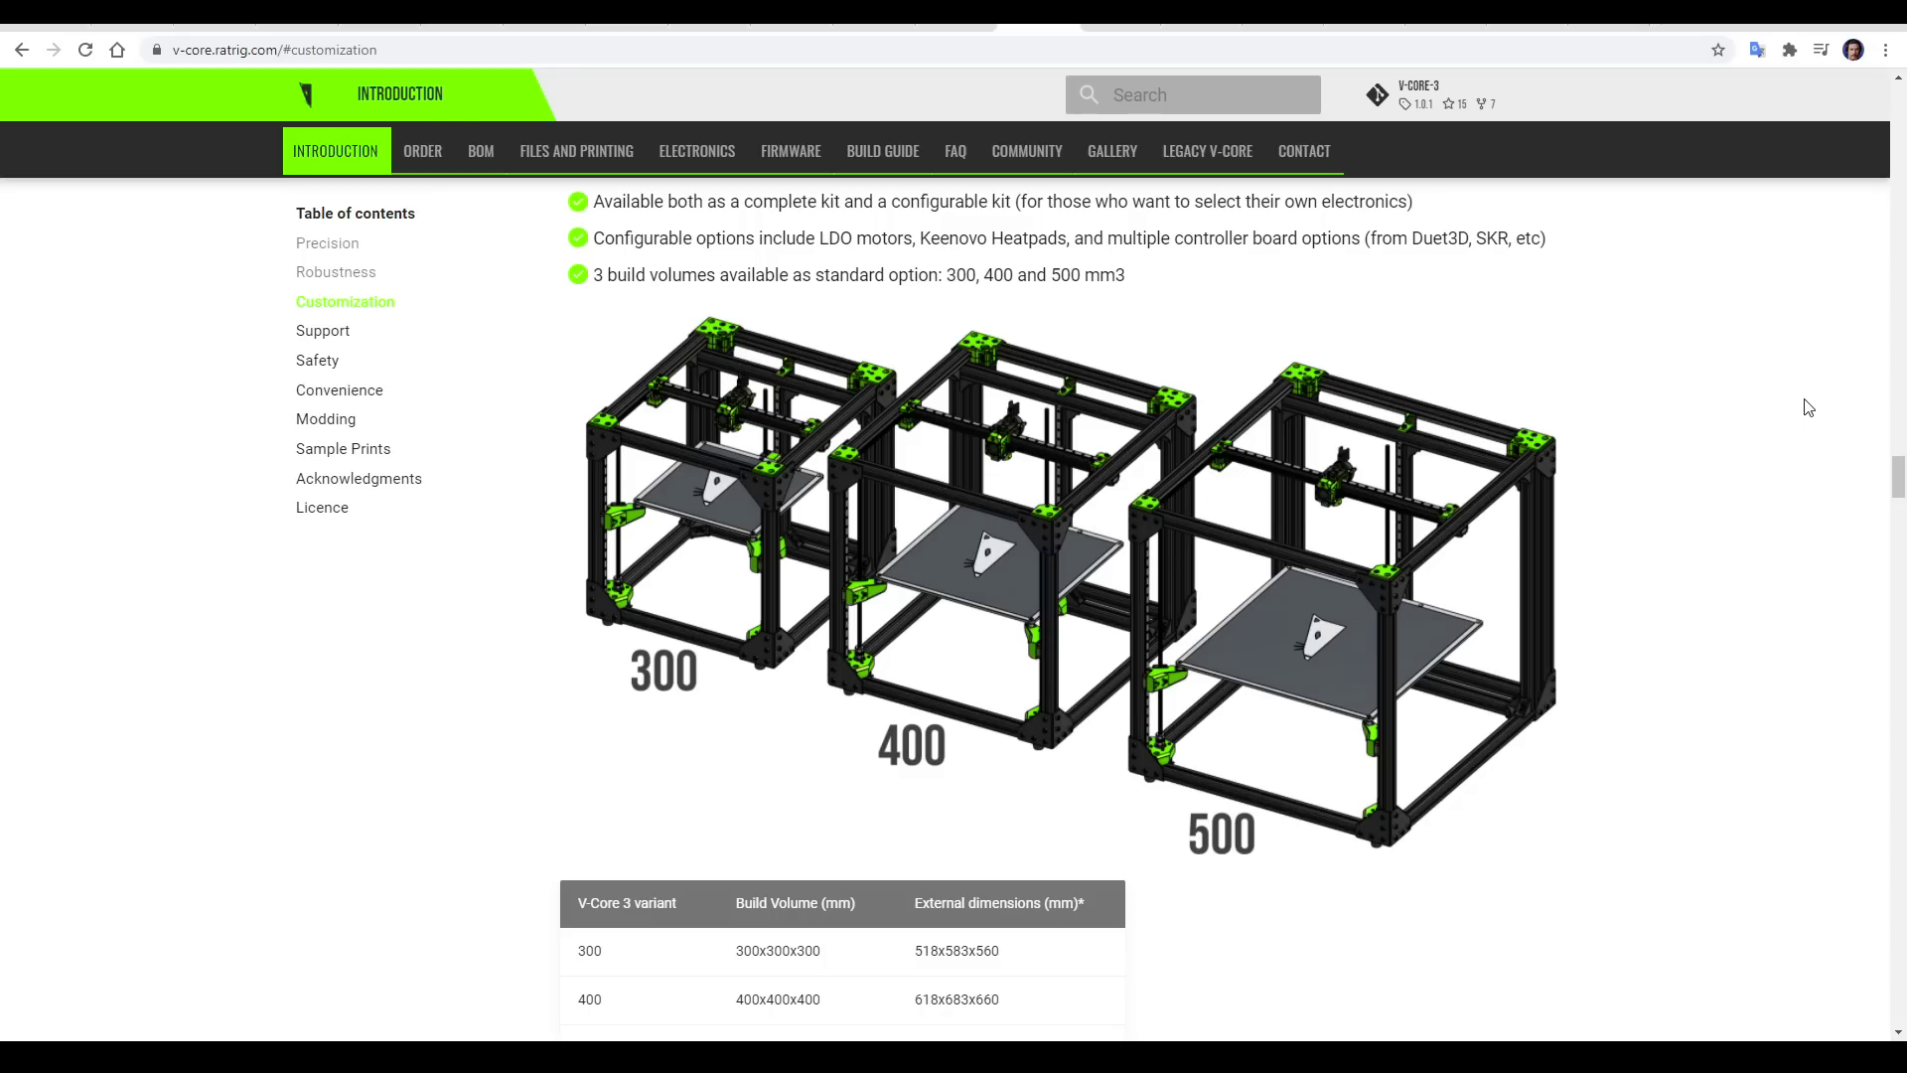
# - Scroll through Customization and Convenience, then move to the Rat-Rig/V-core-3 GitHub repository
pyautogui.scroll(-8, 1808, 407)
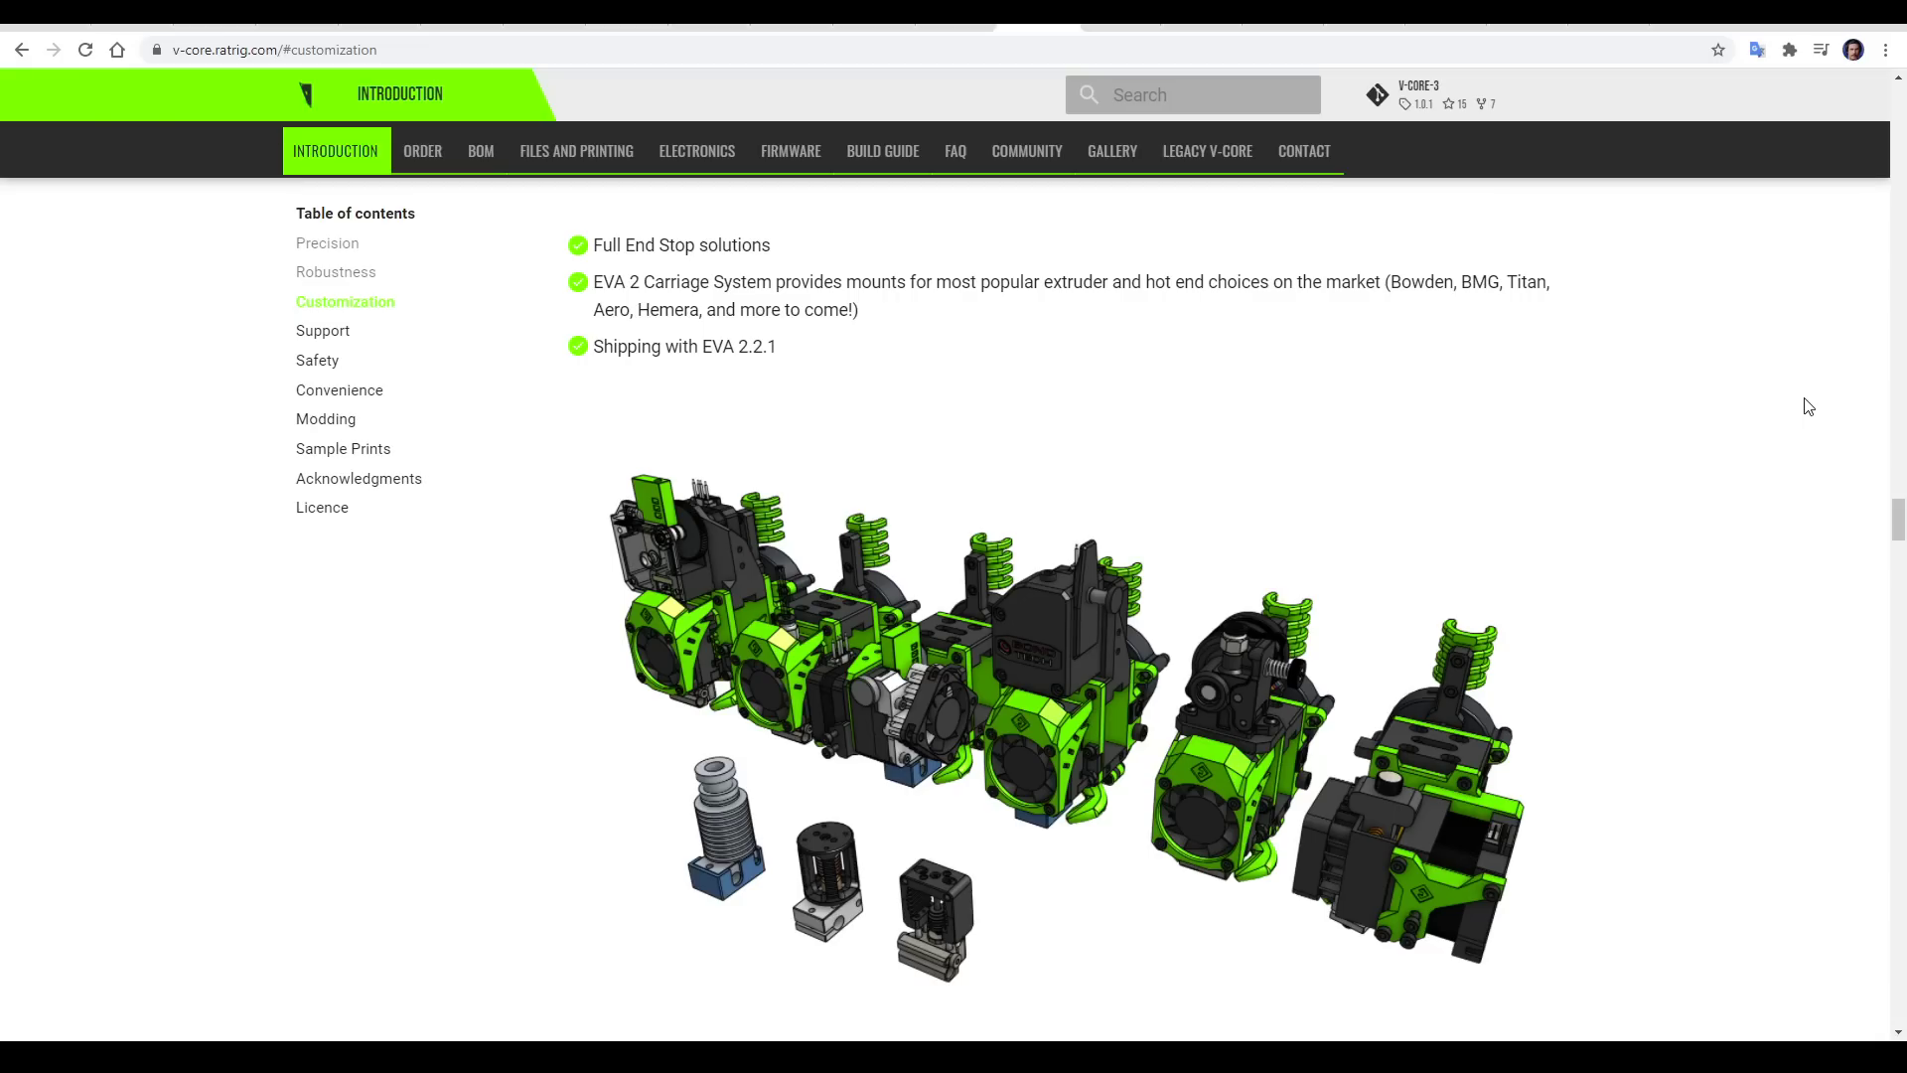
pyautogui.scroll(-20, 1808, 406)
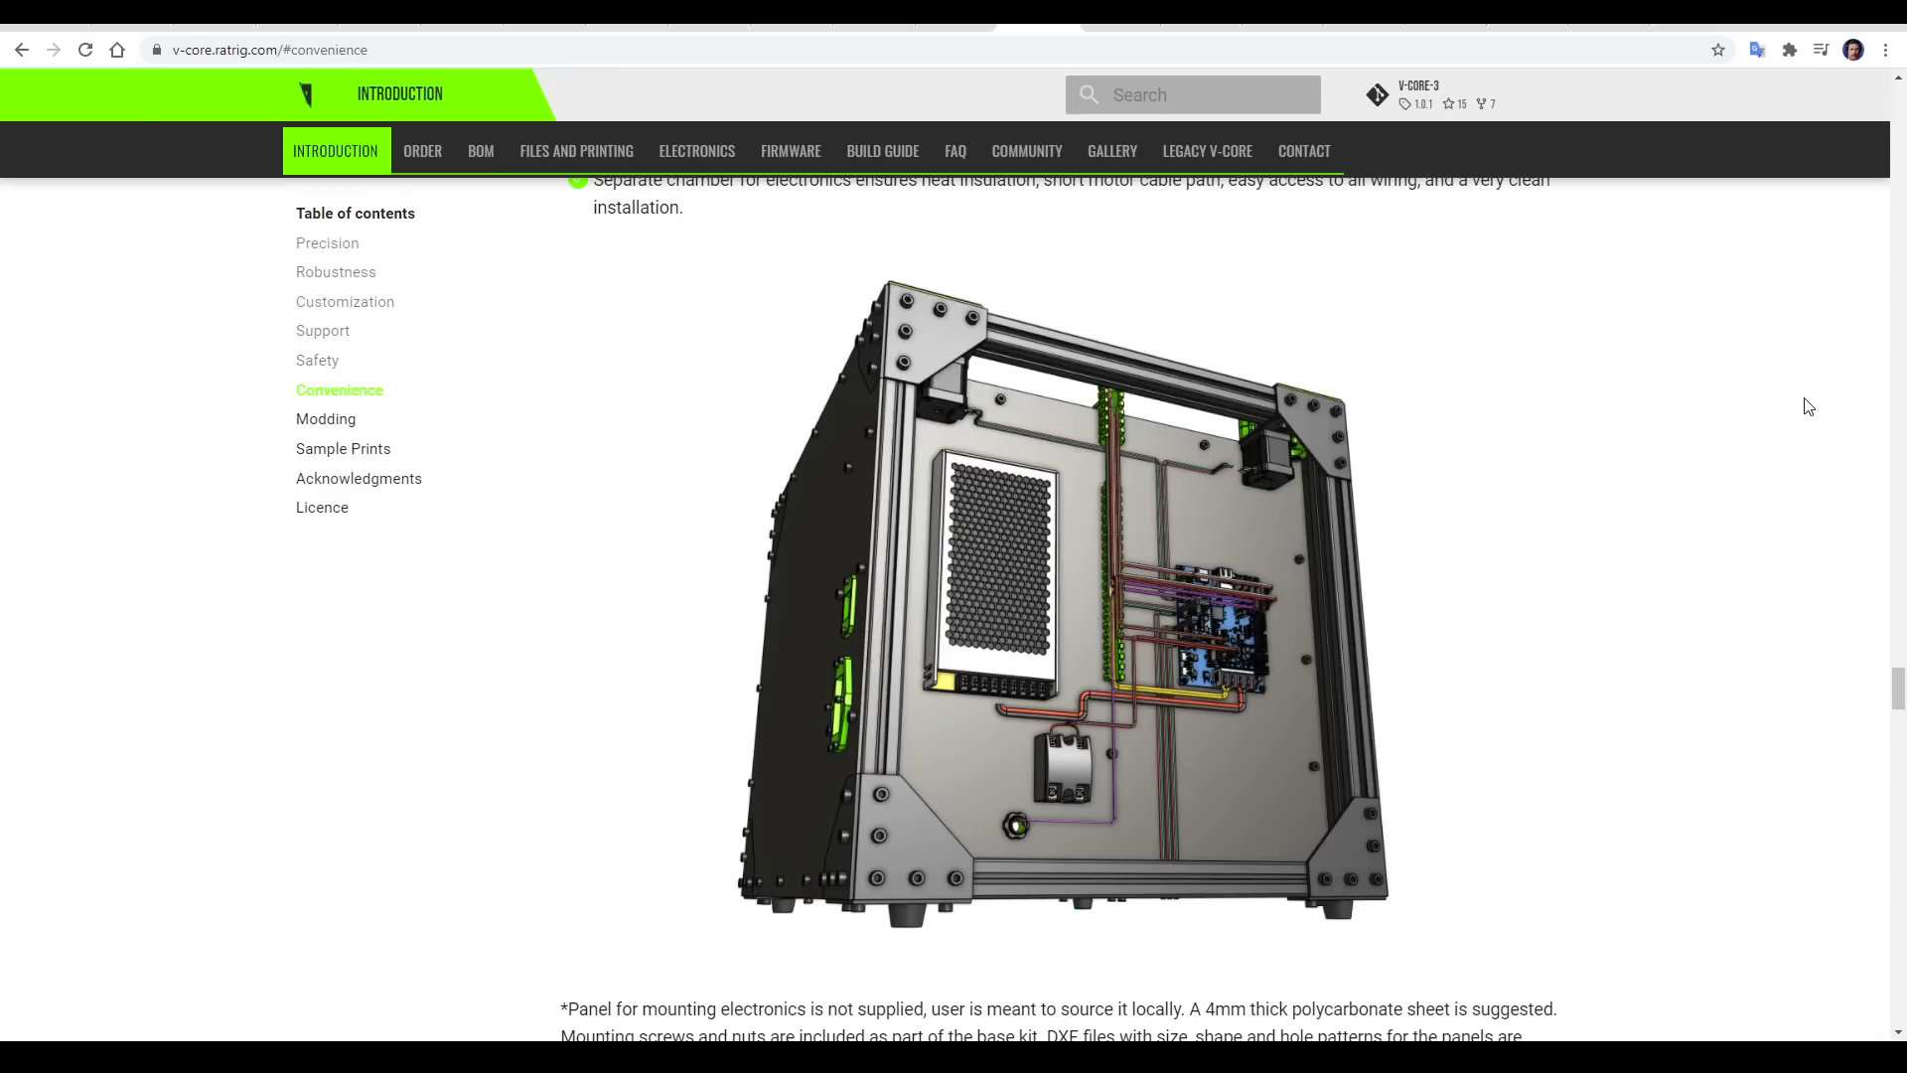
pyautogui.scroll(-9, 1807, 406)
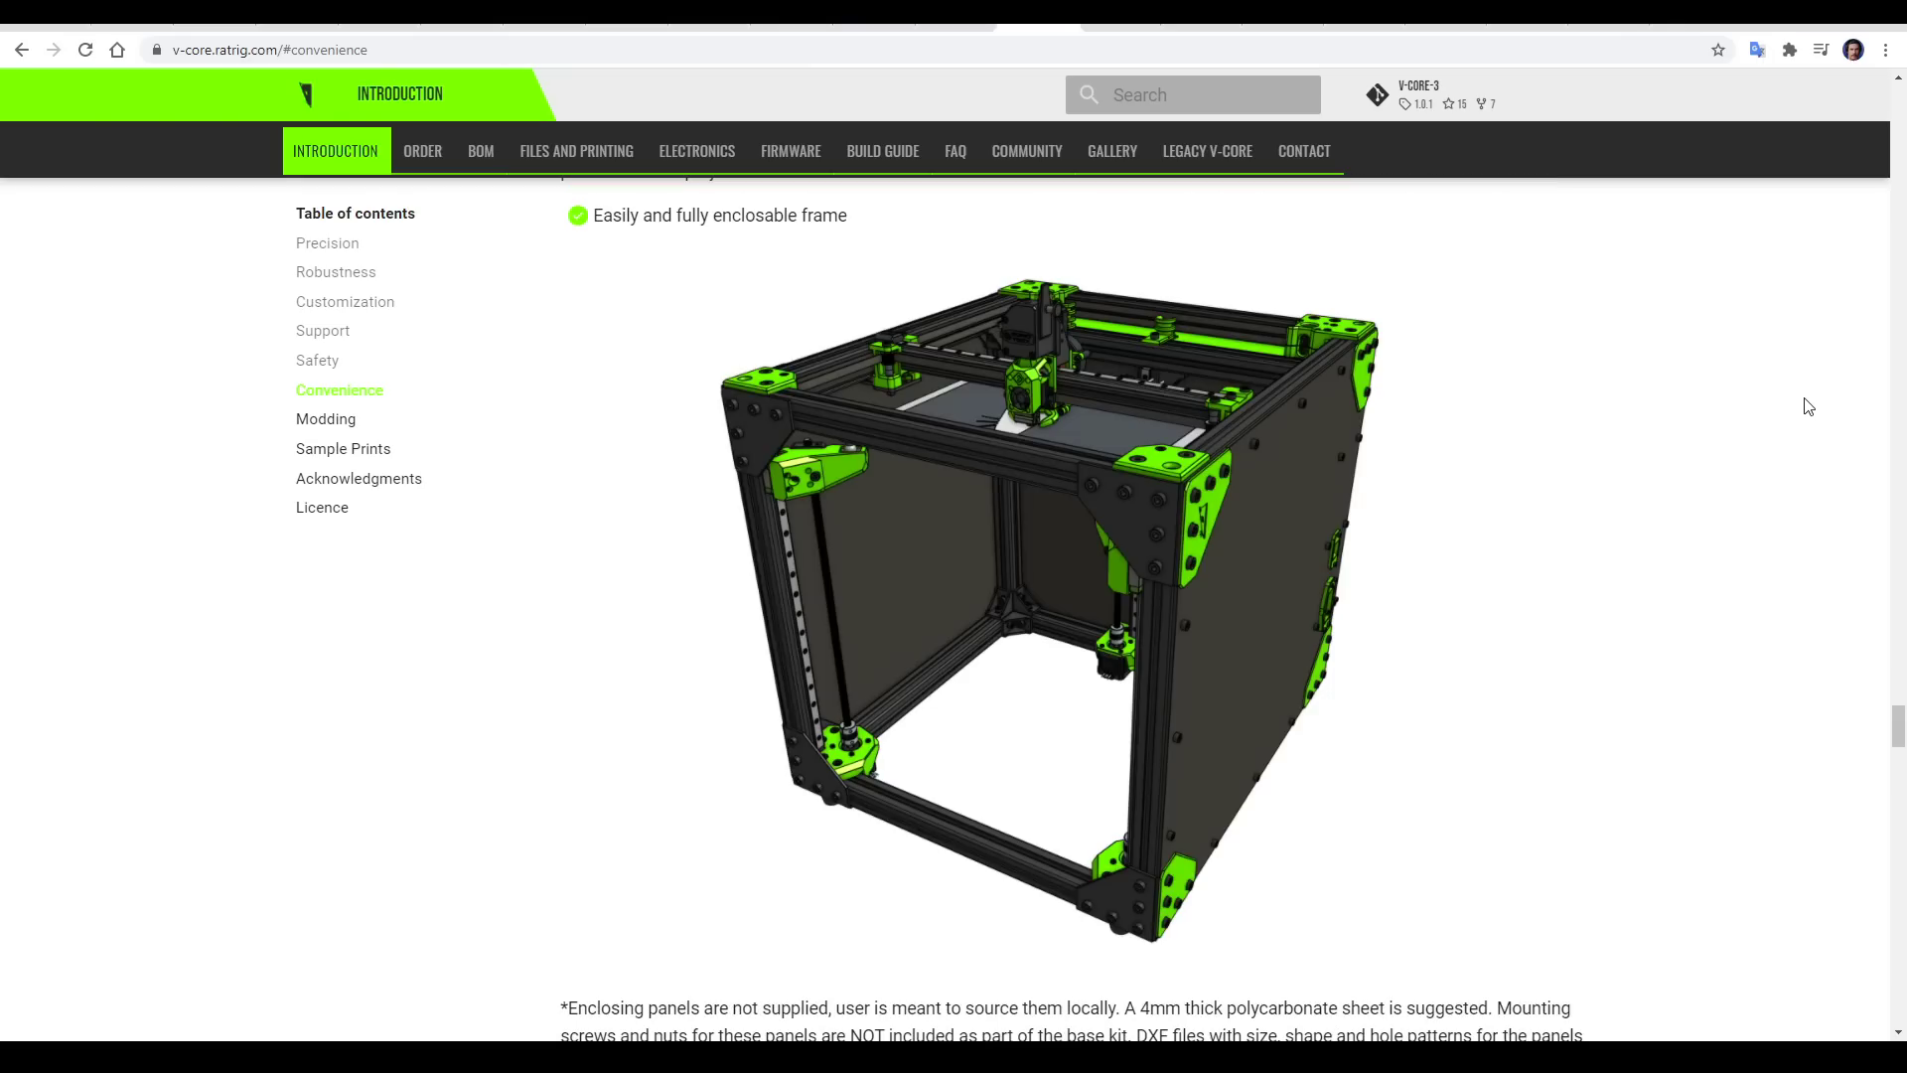
pyautogui.scroll(-9, 1808, 406)
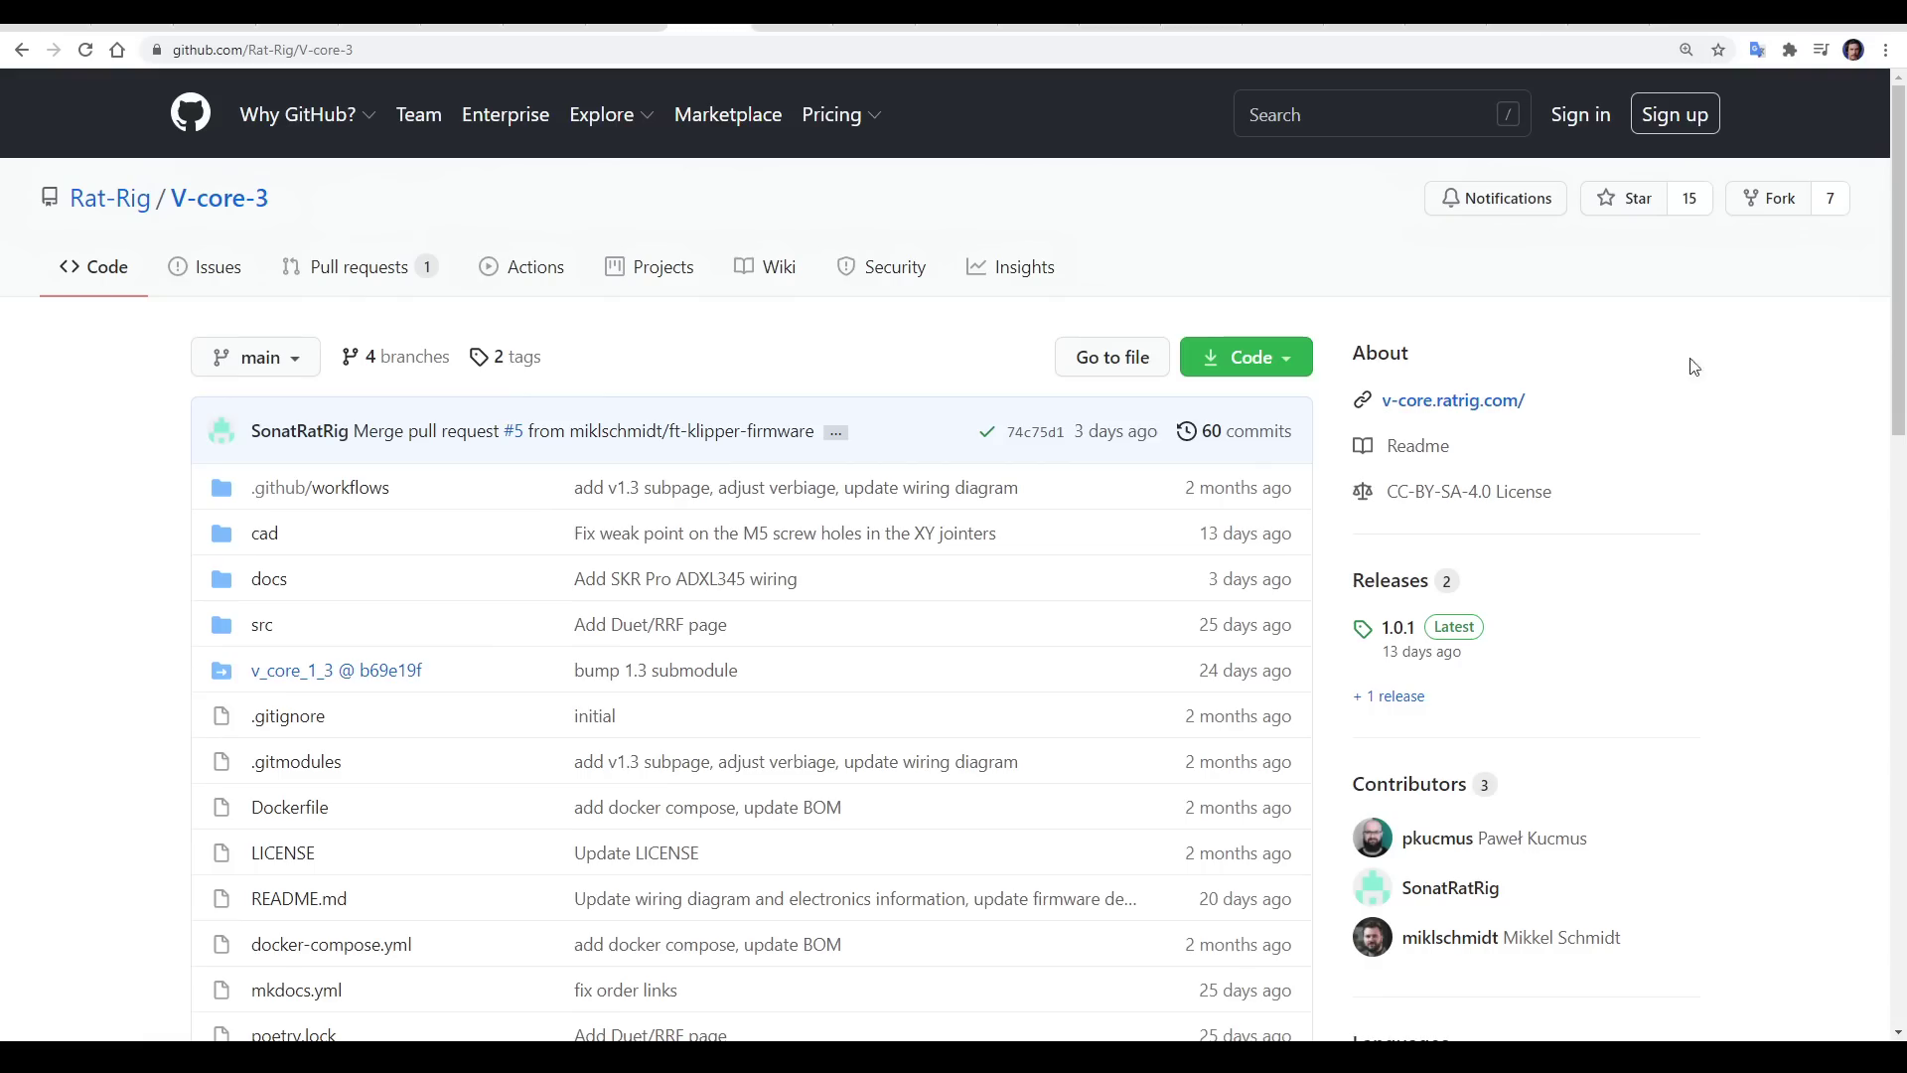
# - Orbit the Onshape V-Core 3 assembly to its electronics panel side, then scroll to Sample Prints
pyautogui.scroll(-4, 1738, 383)
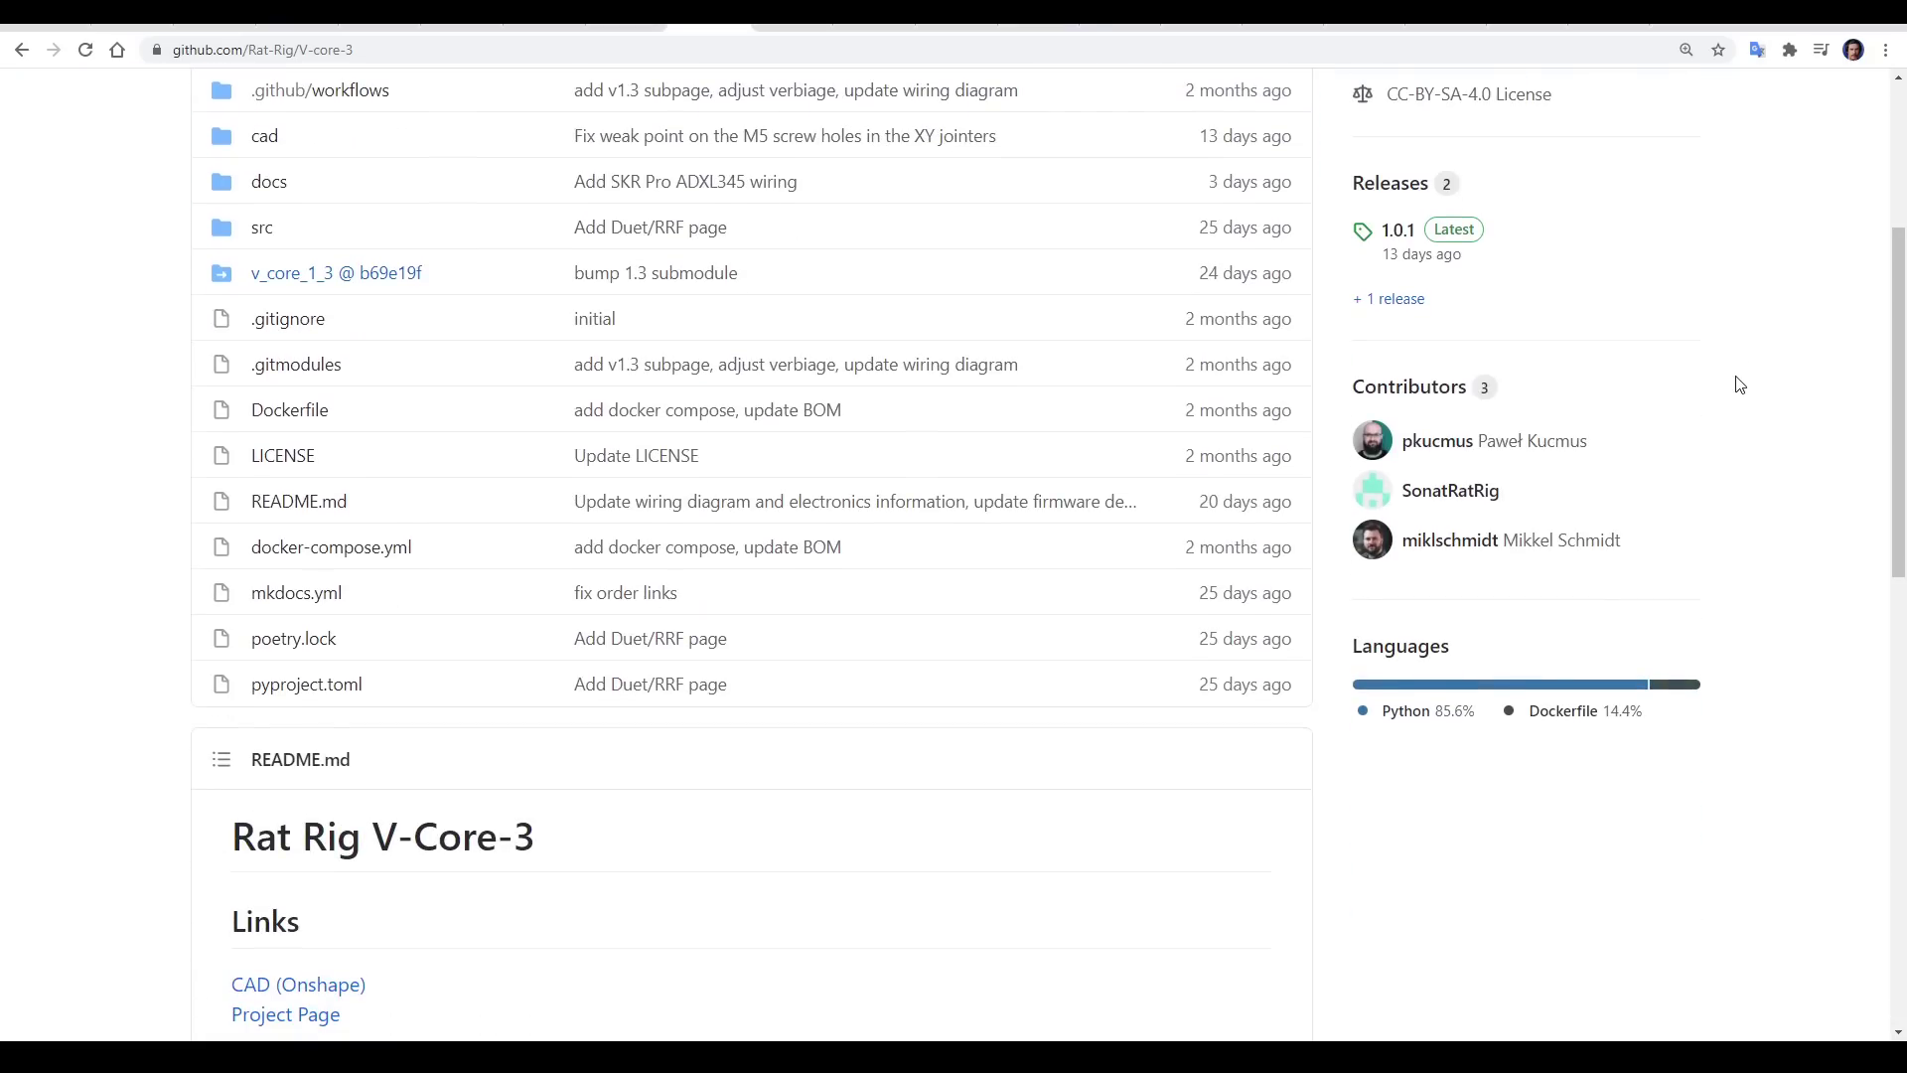
pyautogui.scroll(4, 1739, 384)
pyautogui.scroll(-2, 1739, 385)
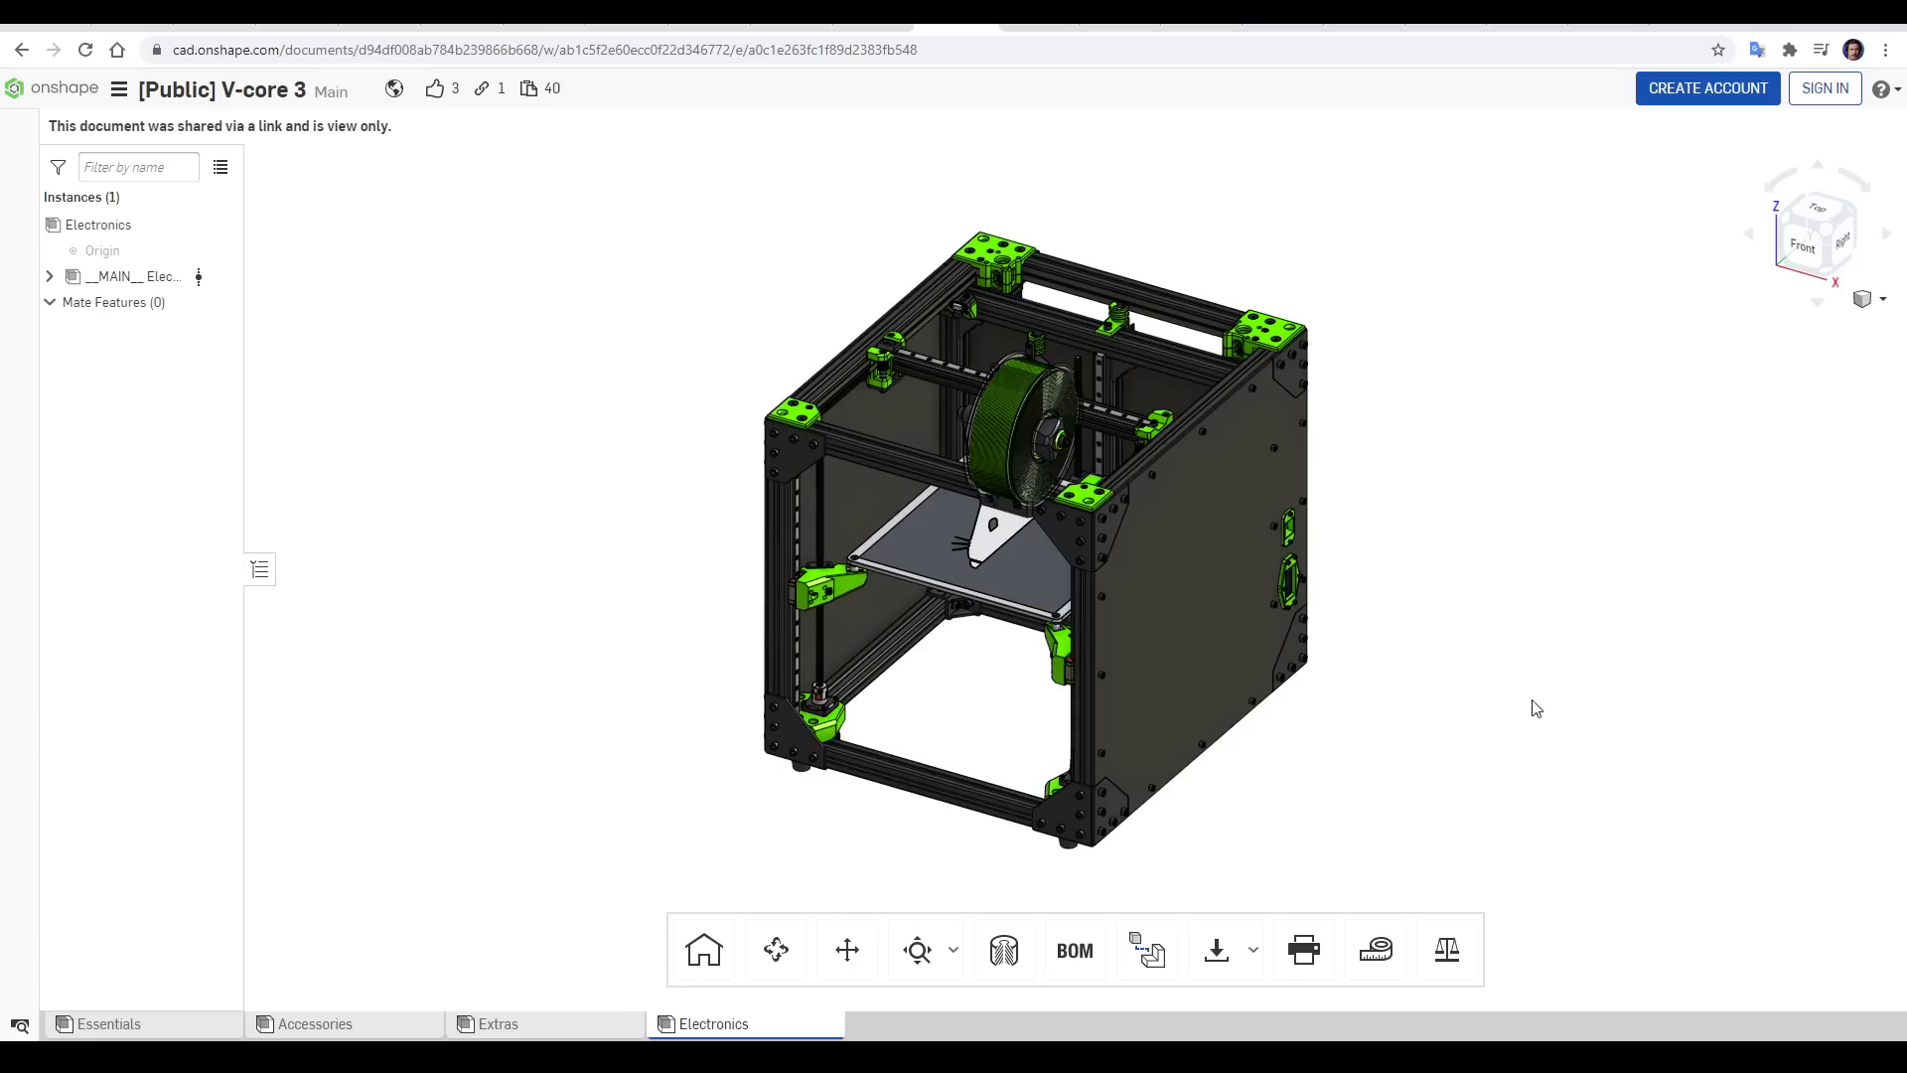
pyautogui.moveTo(1380, 783)
pyautogui.mouseDown(button='right')
pyautogui.moveTo(1480, 748)
pyautogui.moveTo(1456, 796)
pyautogui.moveTo(1379, 821)
pyautogui.mouseUp(button='right')
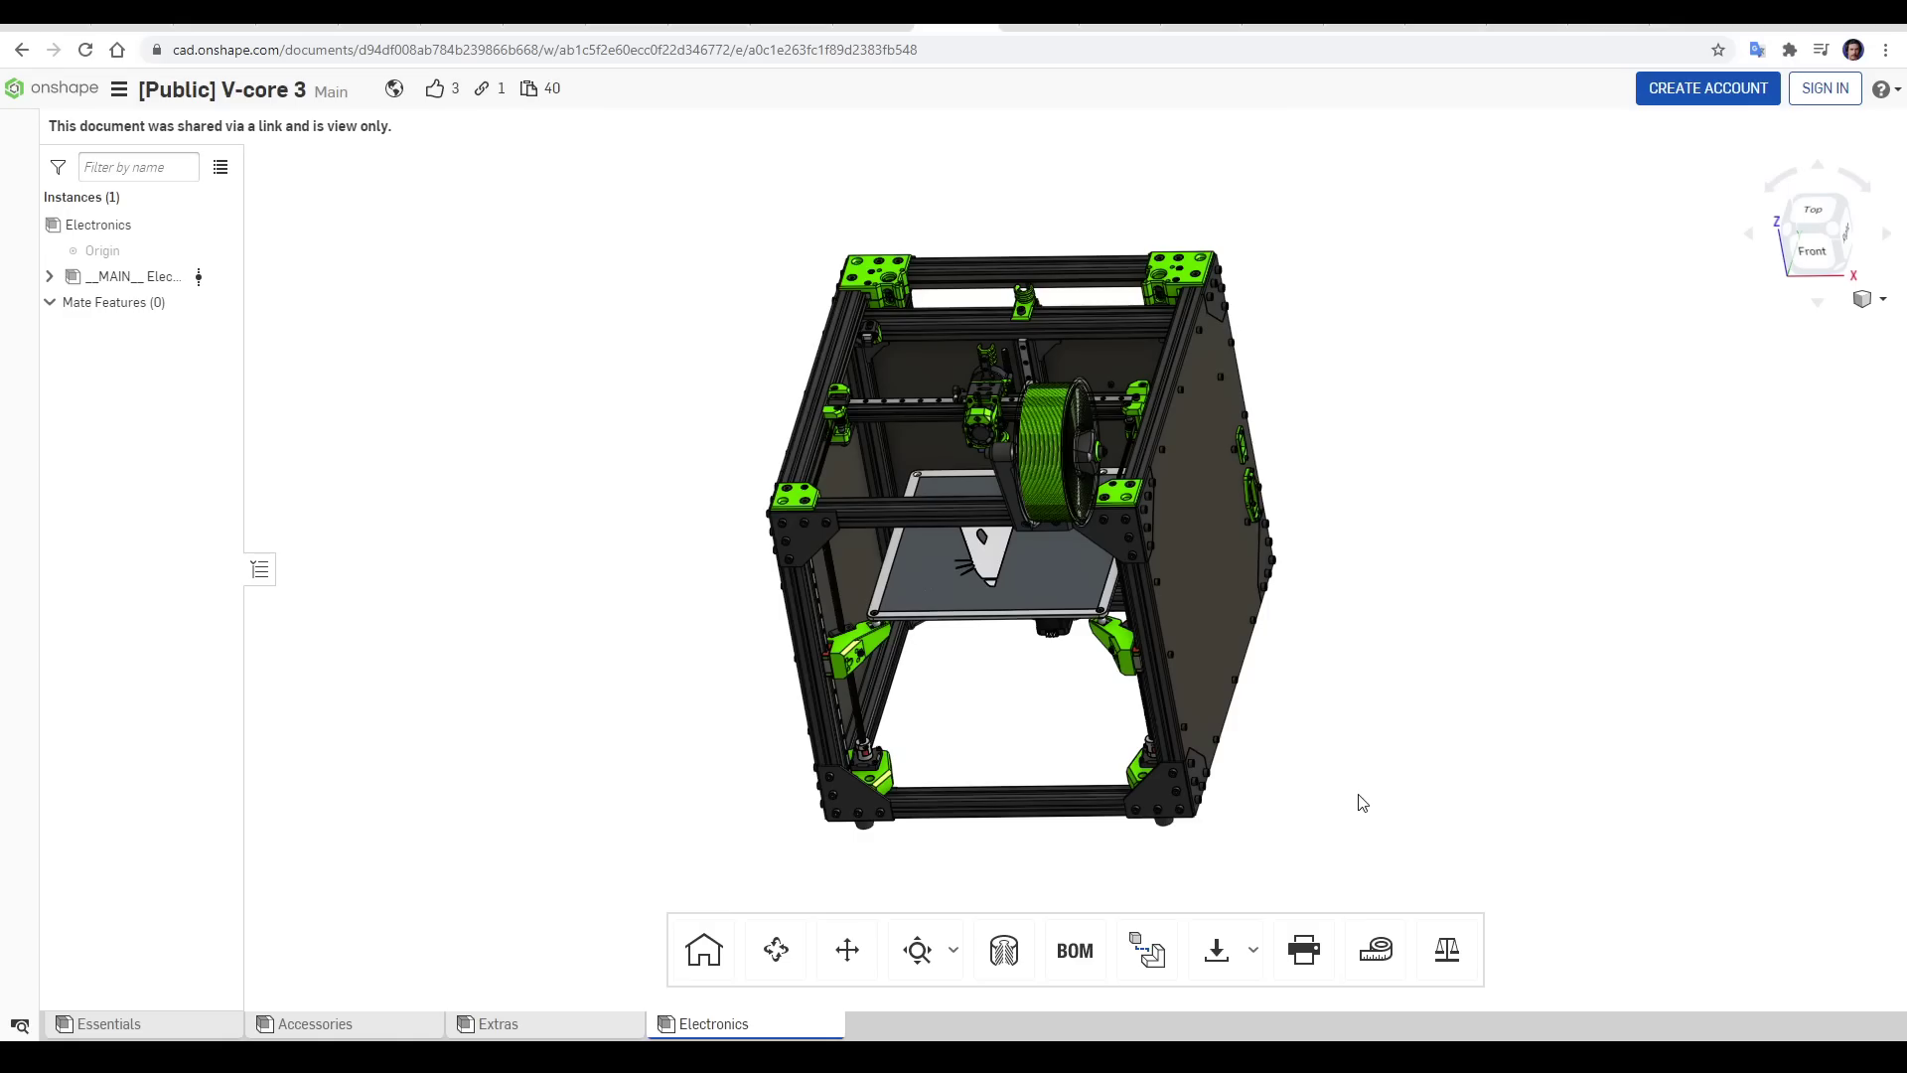
pyautogui.moveTo(1362, 792); pyautogui.dragTo(1622, 818, button='right')
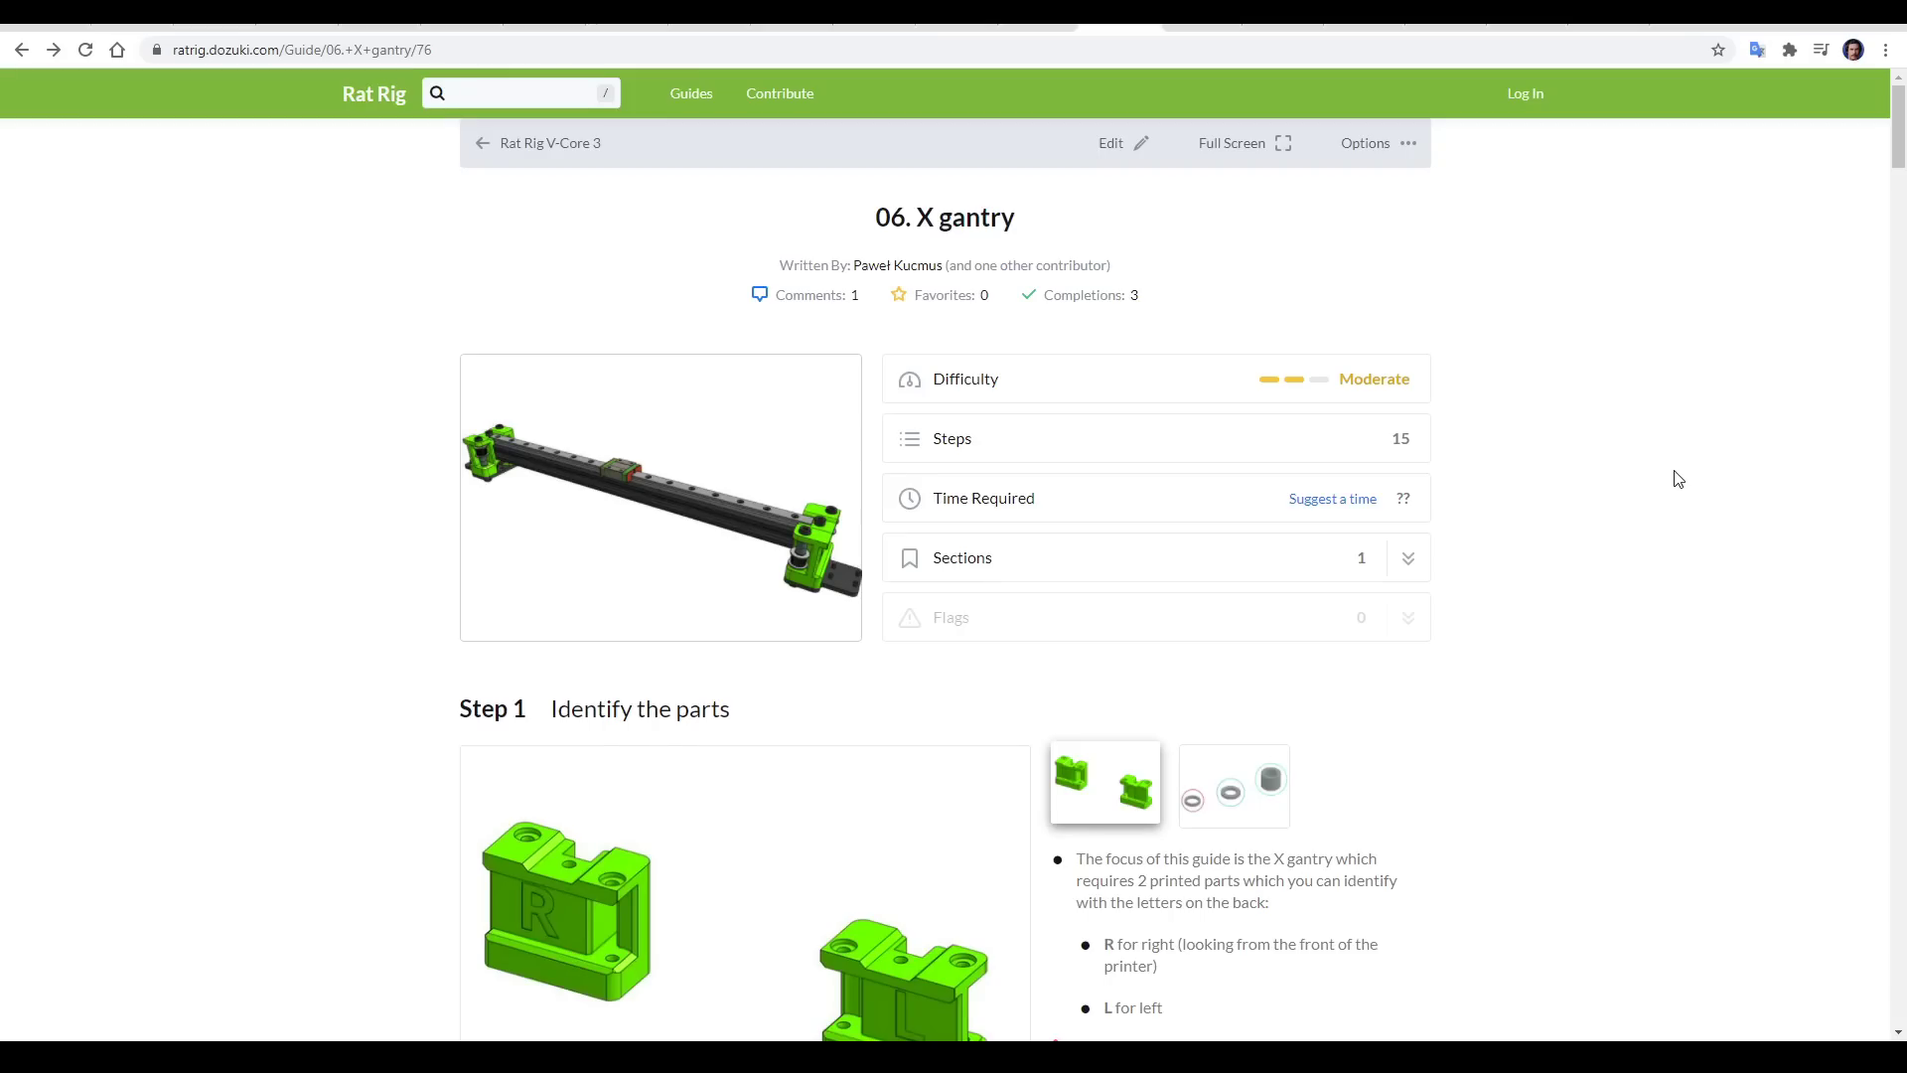
pyautogui.scroll(-15, 1677, 478)
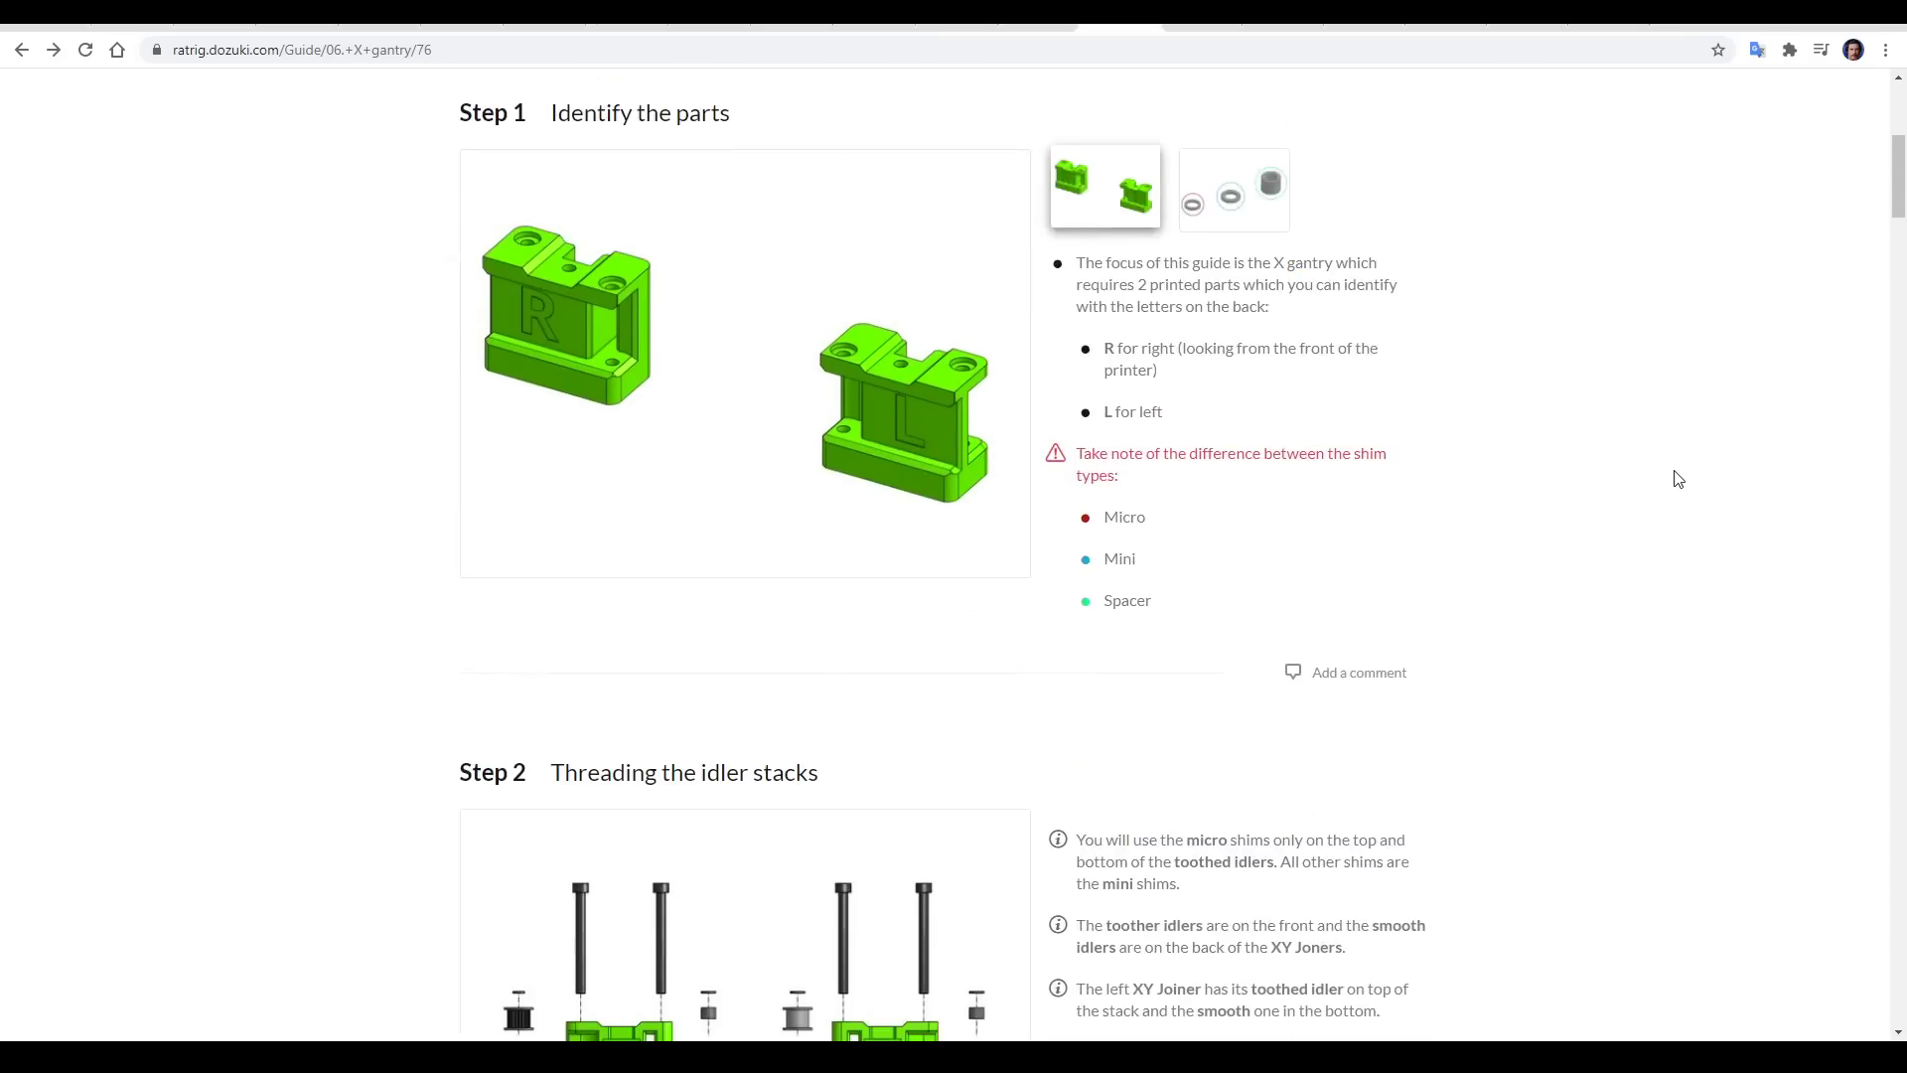
pyautogui.scroll(-5, 1677, 479)
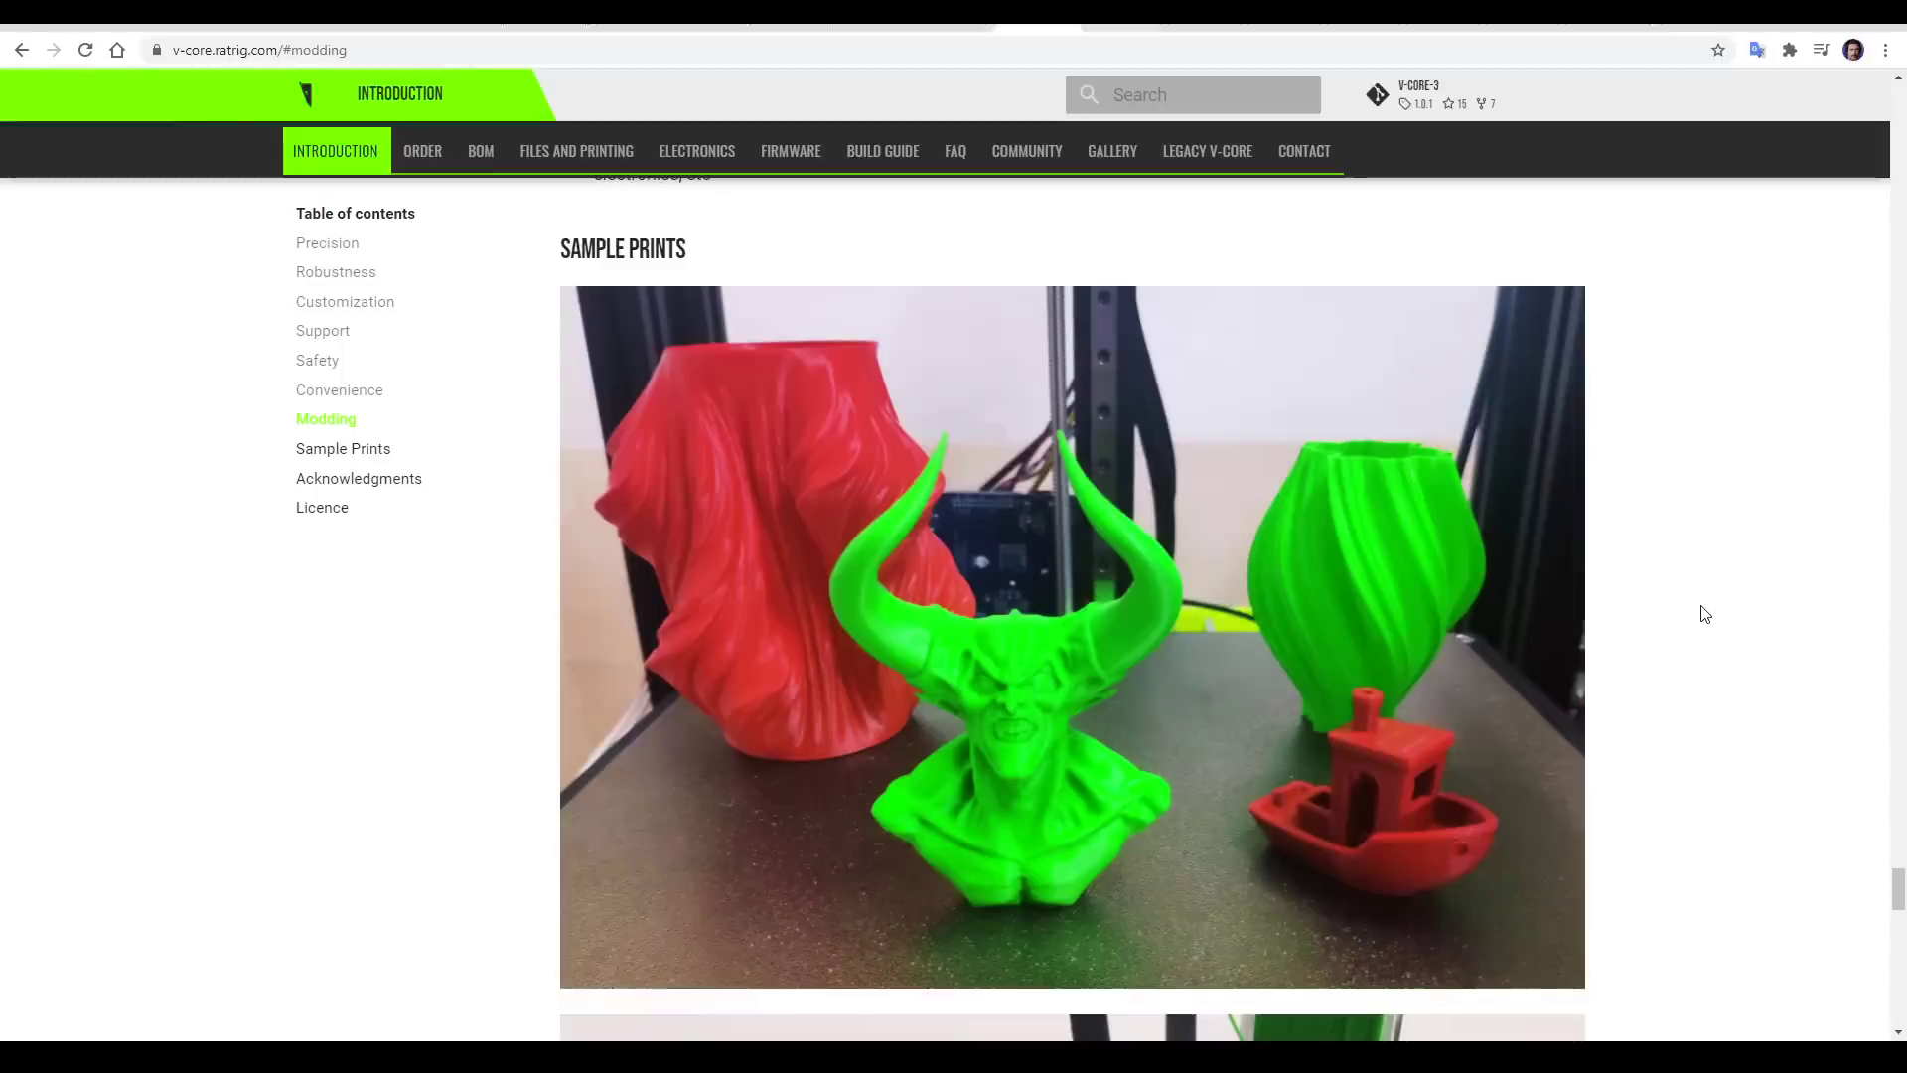
# - Scroll to the V-Core 3 Configurable kit product page priced at €499.99
pyautogui.scroll(-2, 1705, 613)
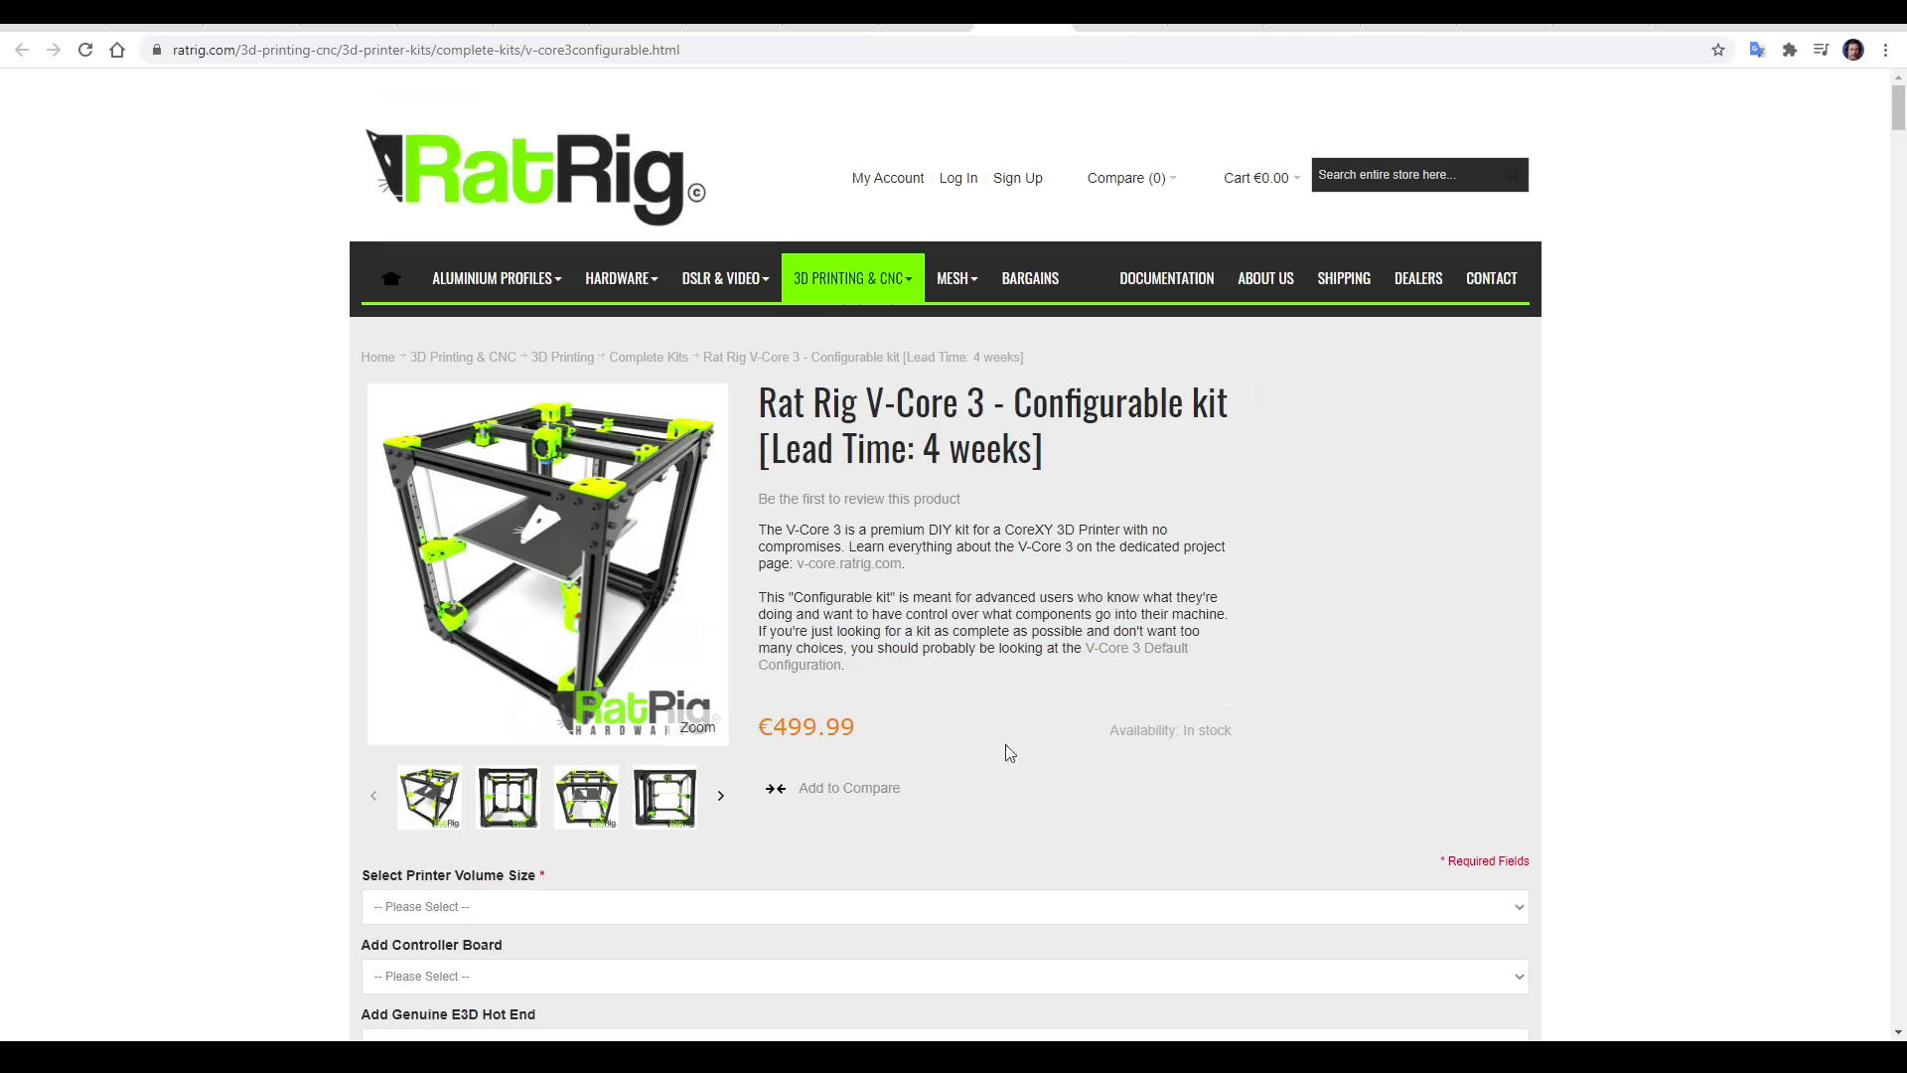
# - Choose the 300mm build volume with no controller, E3D hot end, extruder or printed parts service
pyautogui.scroll(-7, 1611, 738)
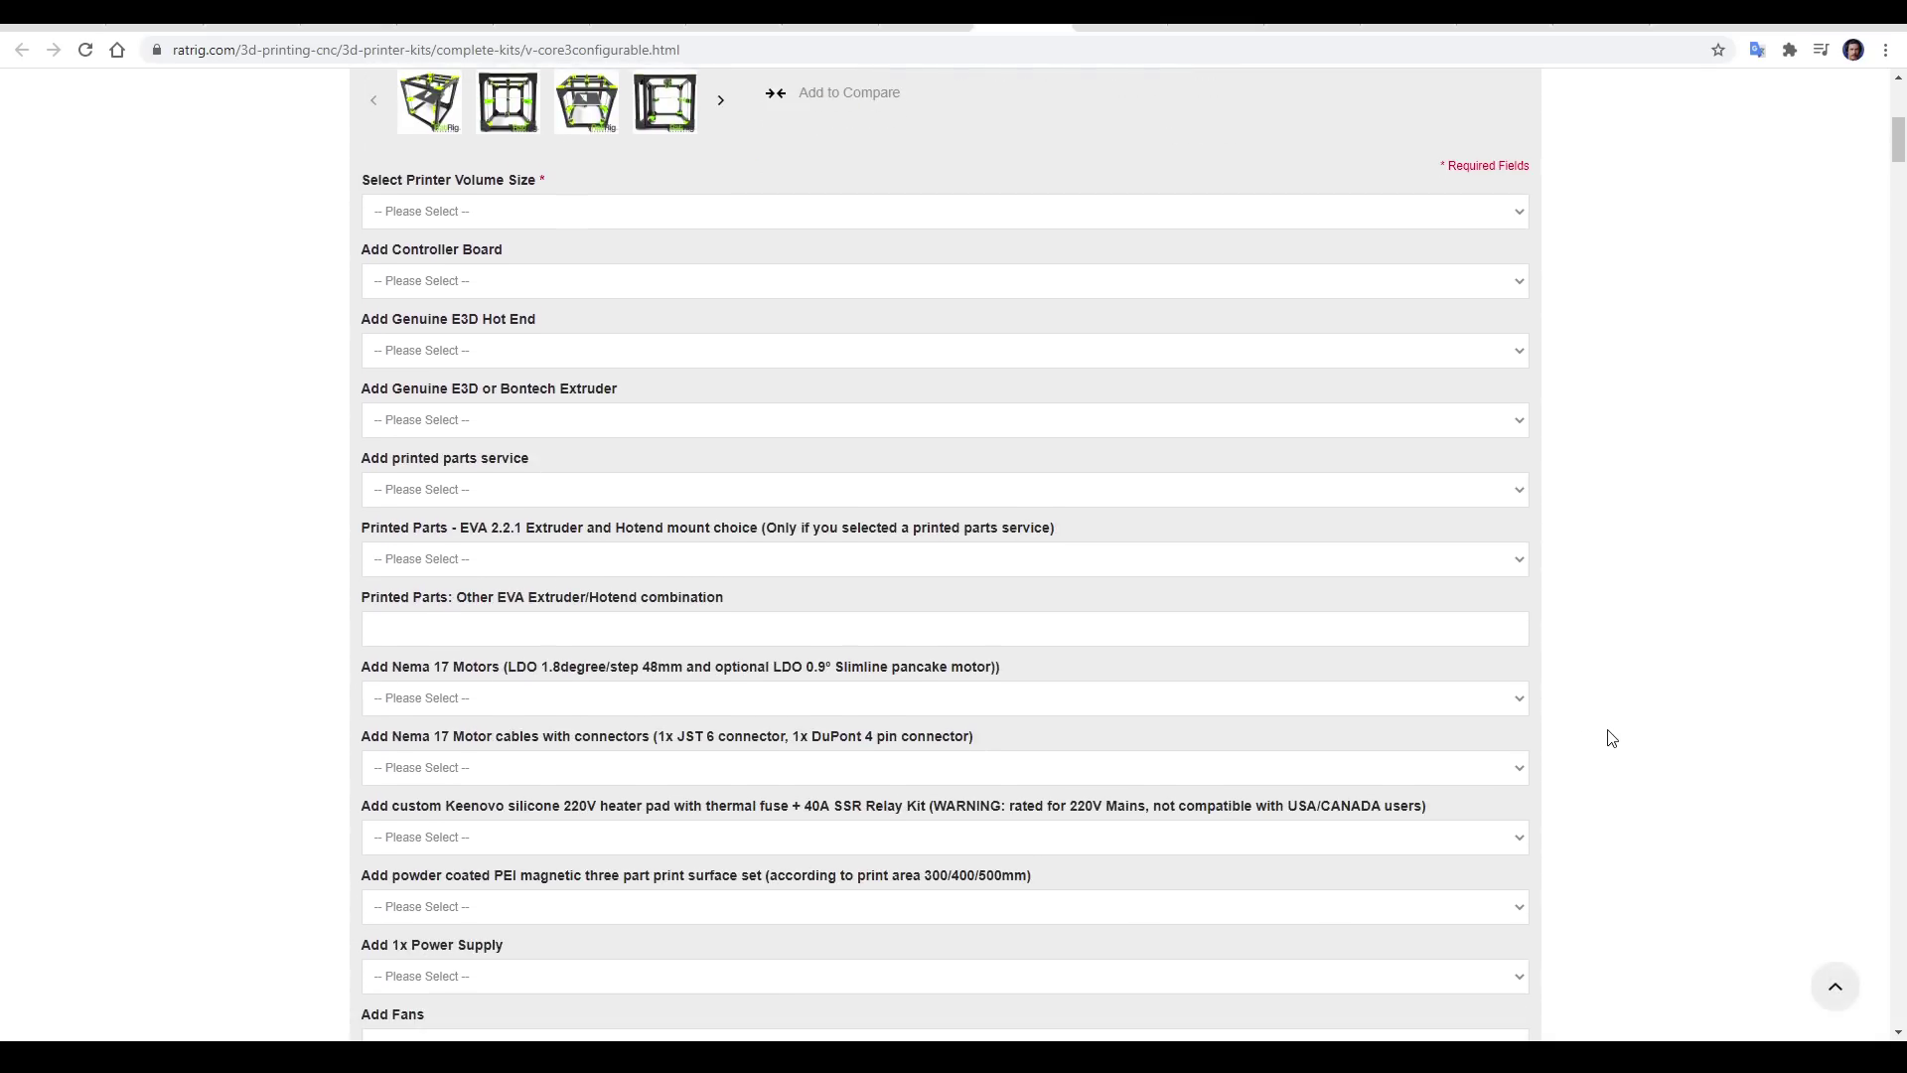
pyautogui.click(1301, 212)
pyautogui.click(1134, 255)
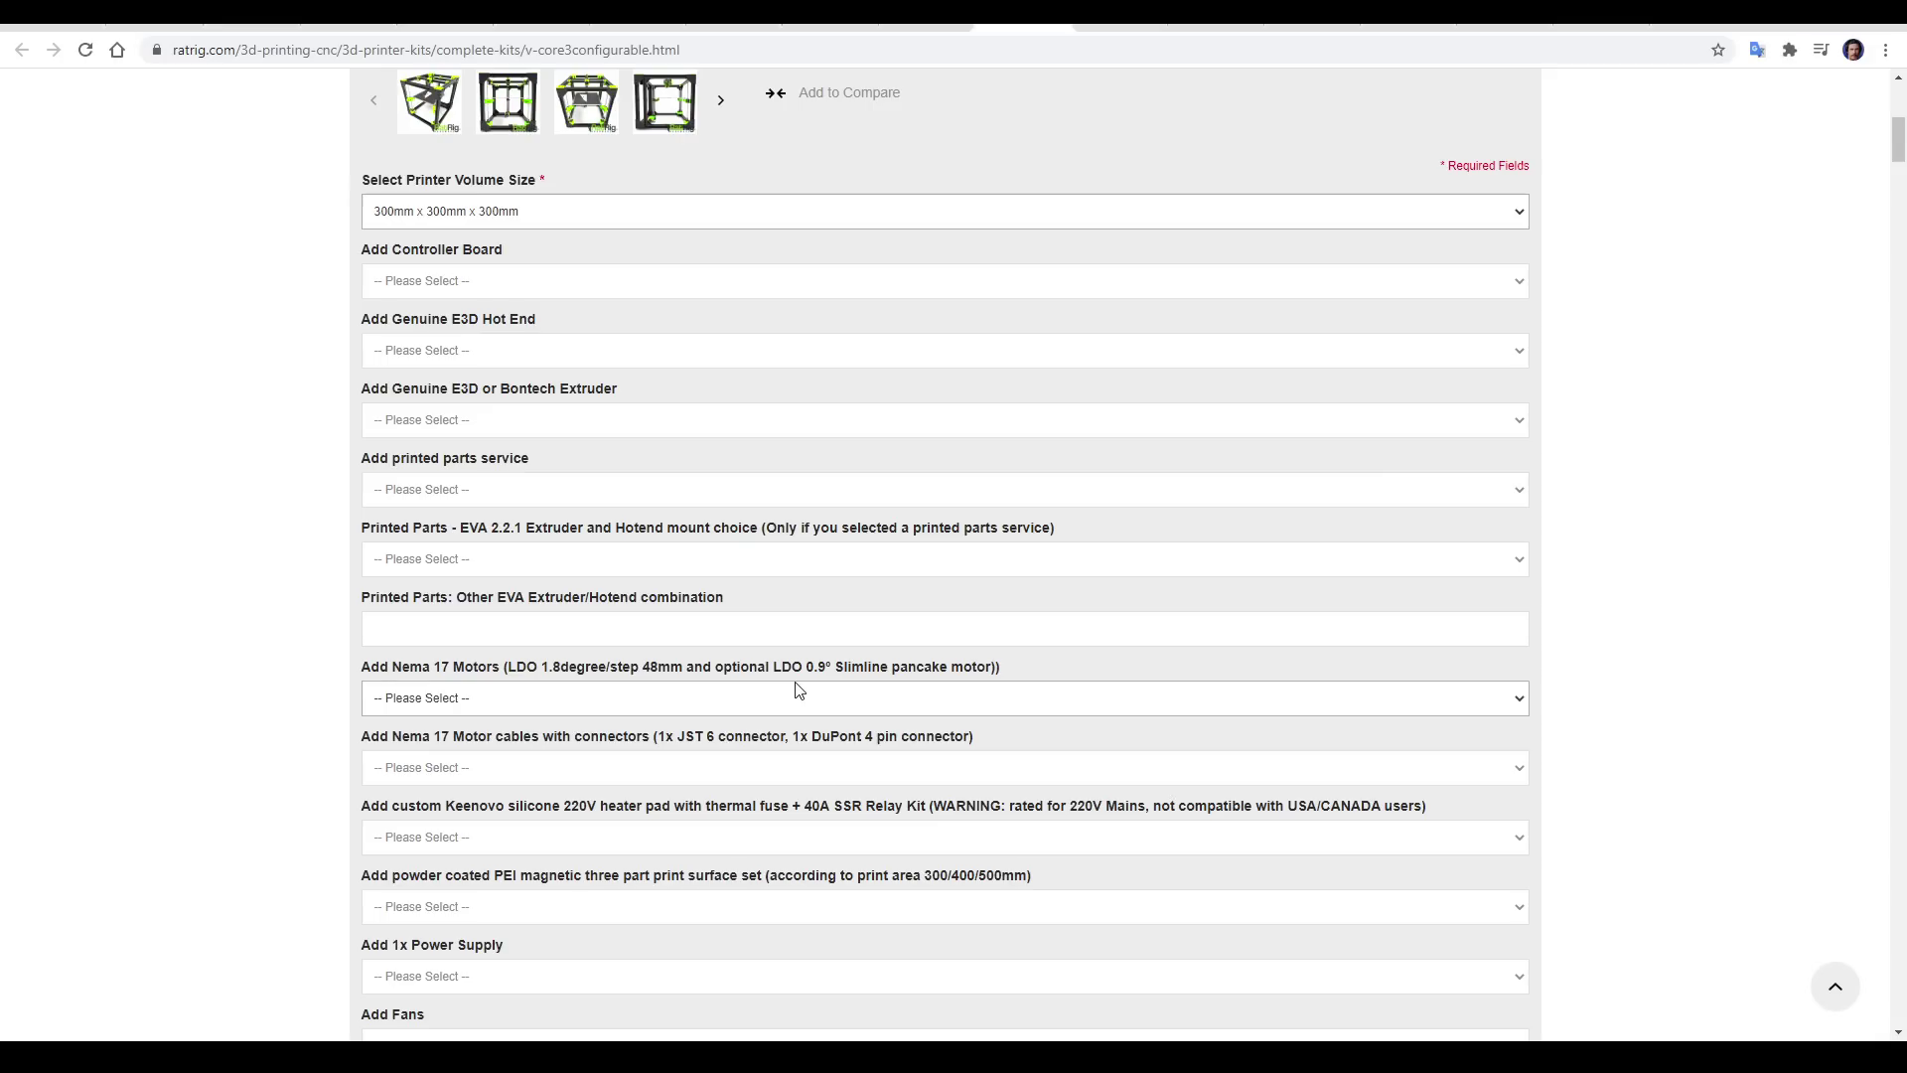
pyautogui.click(644, 288)
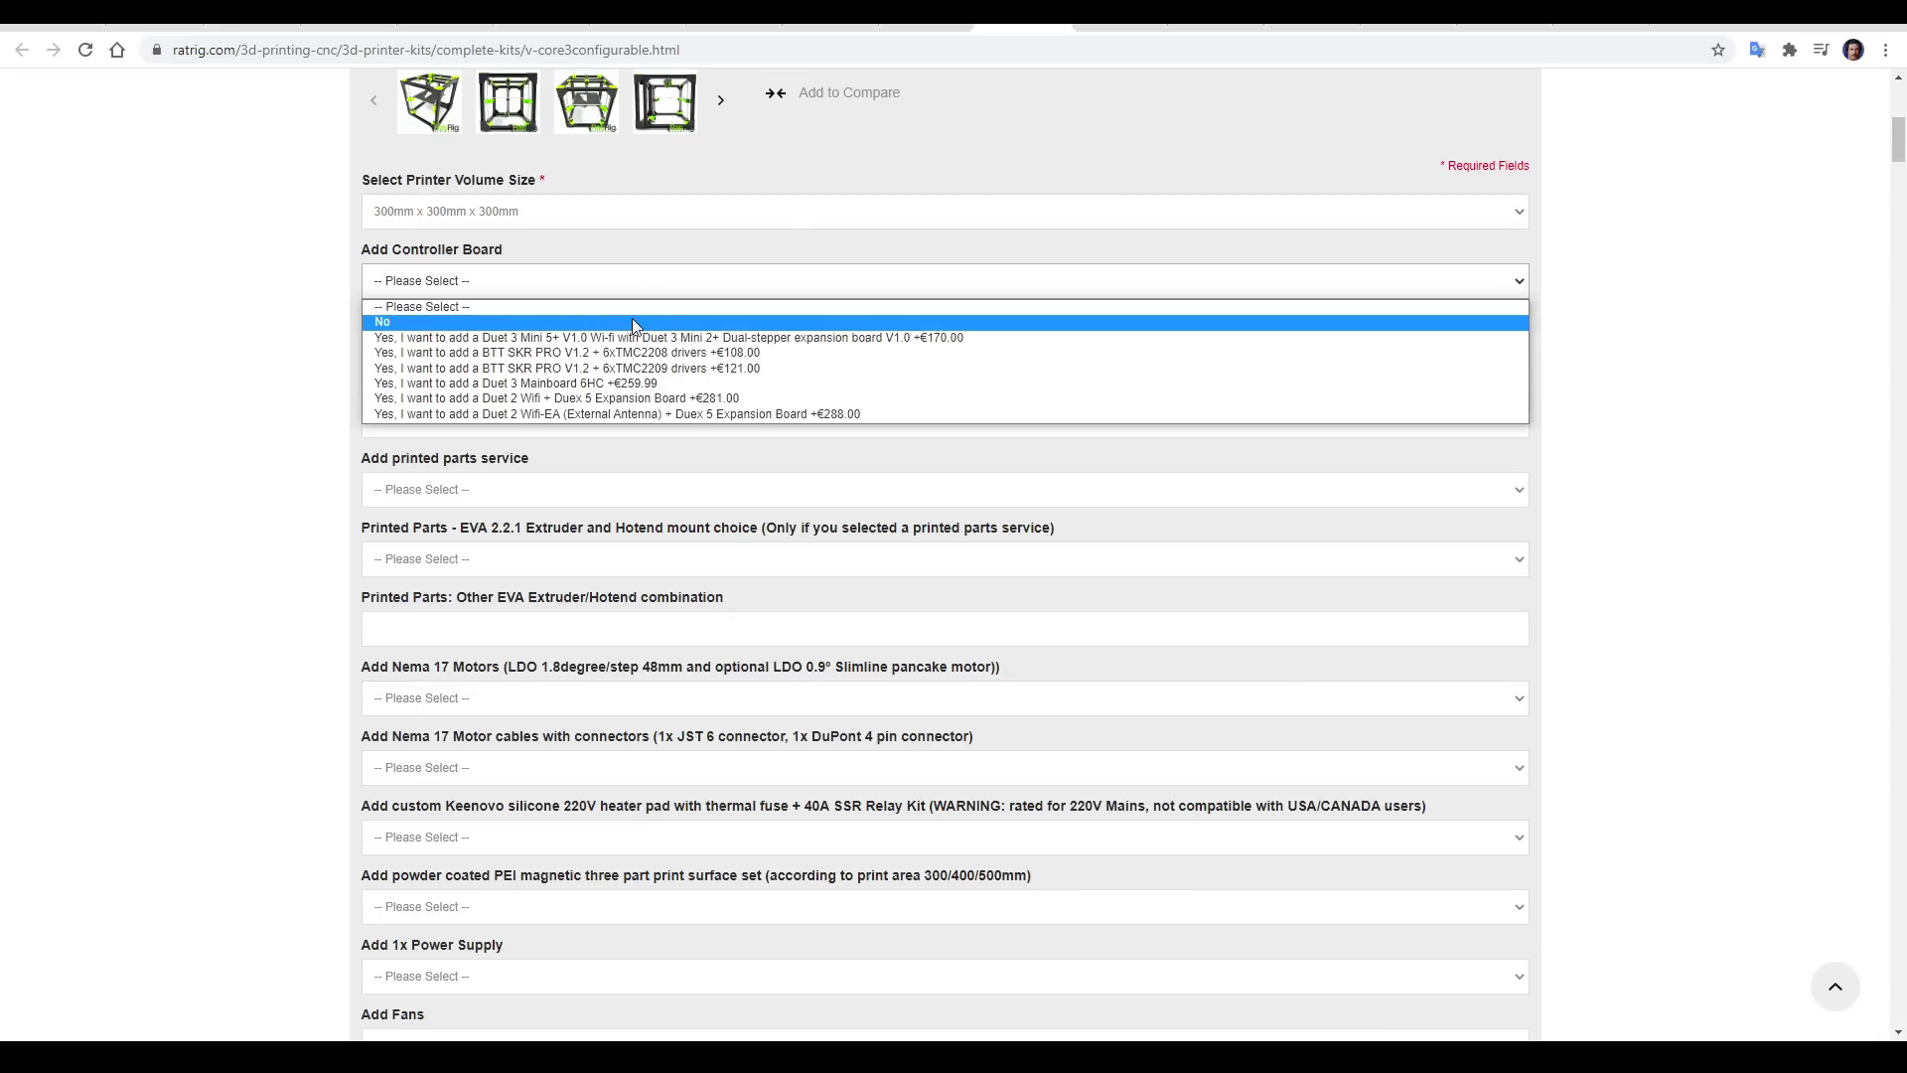
pyautogui.click(633, 322)
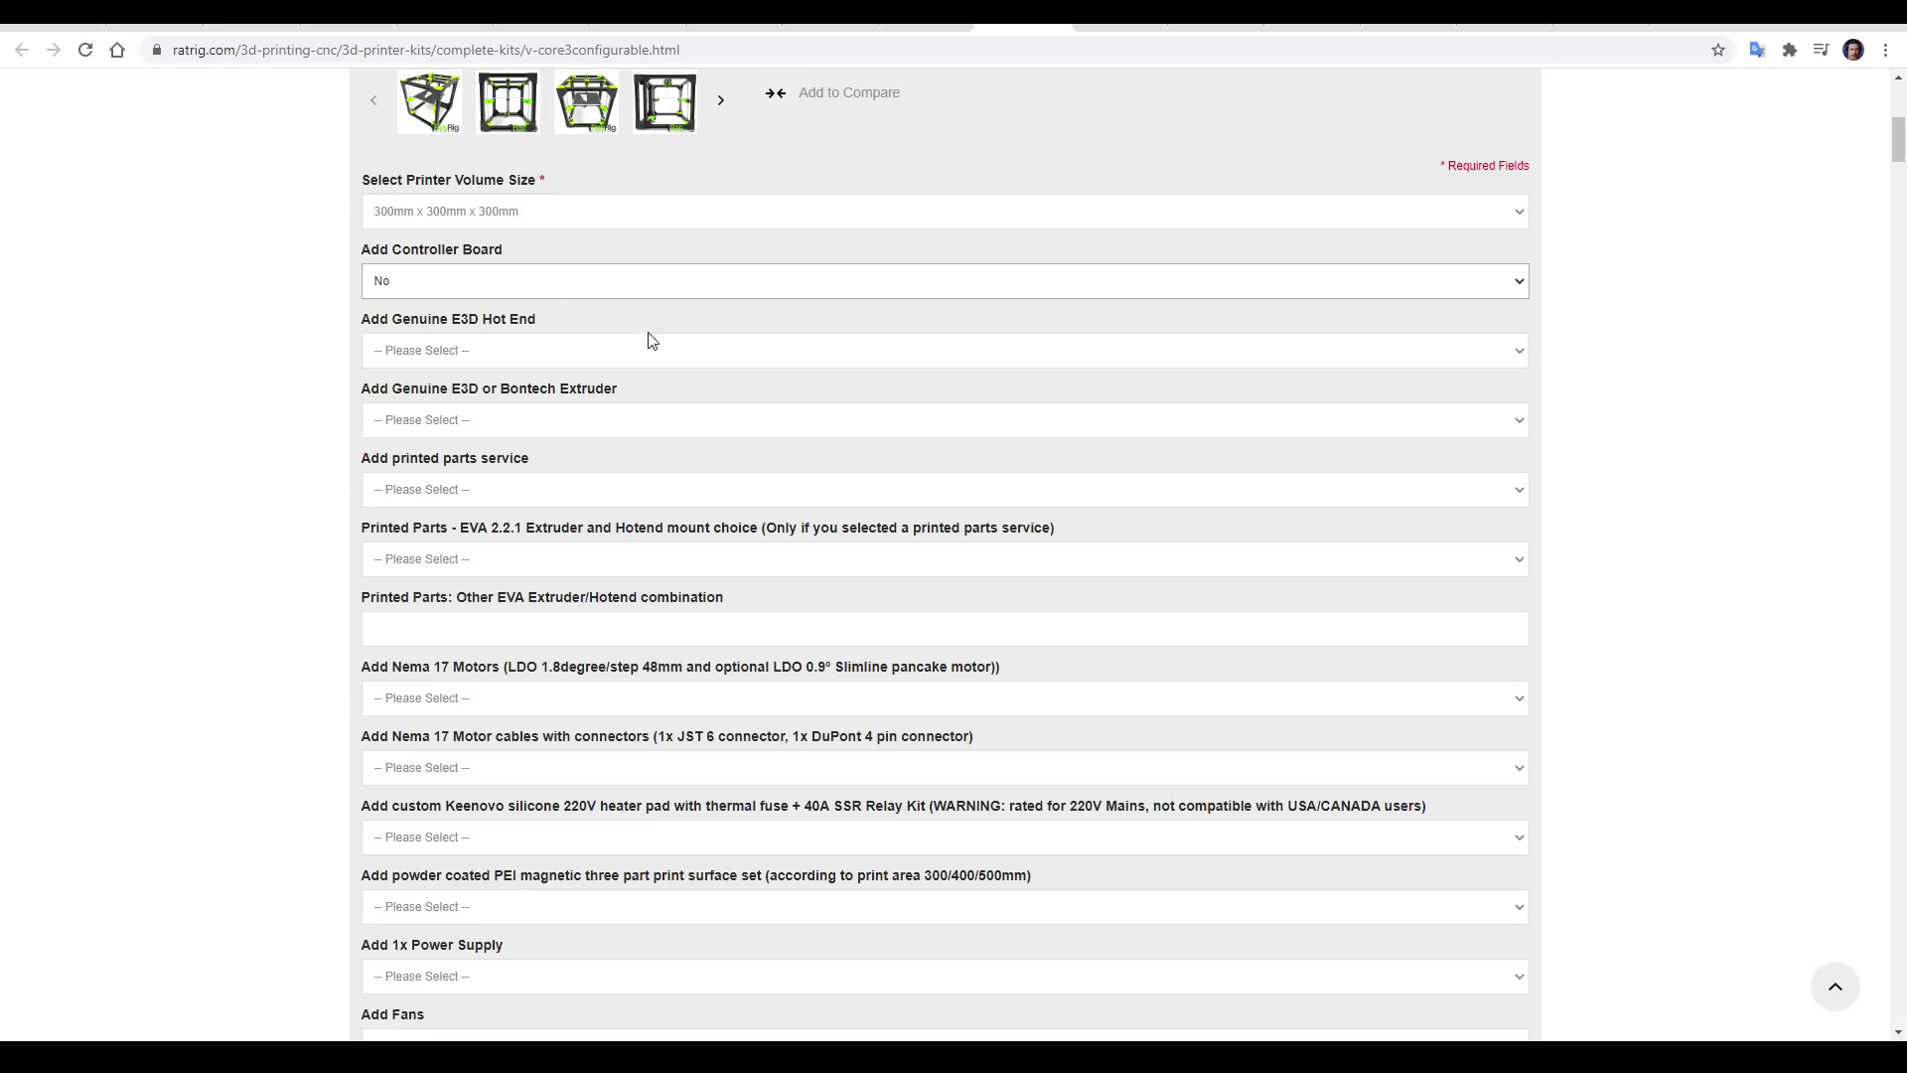
pyautogui.click(654, 350)
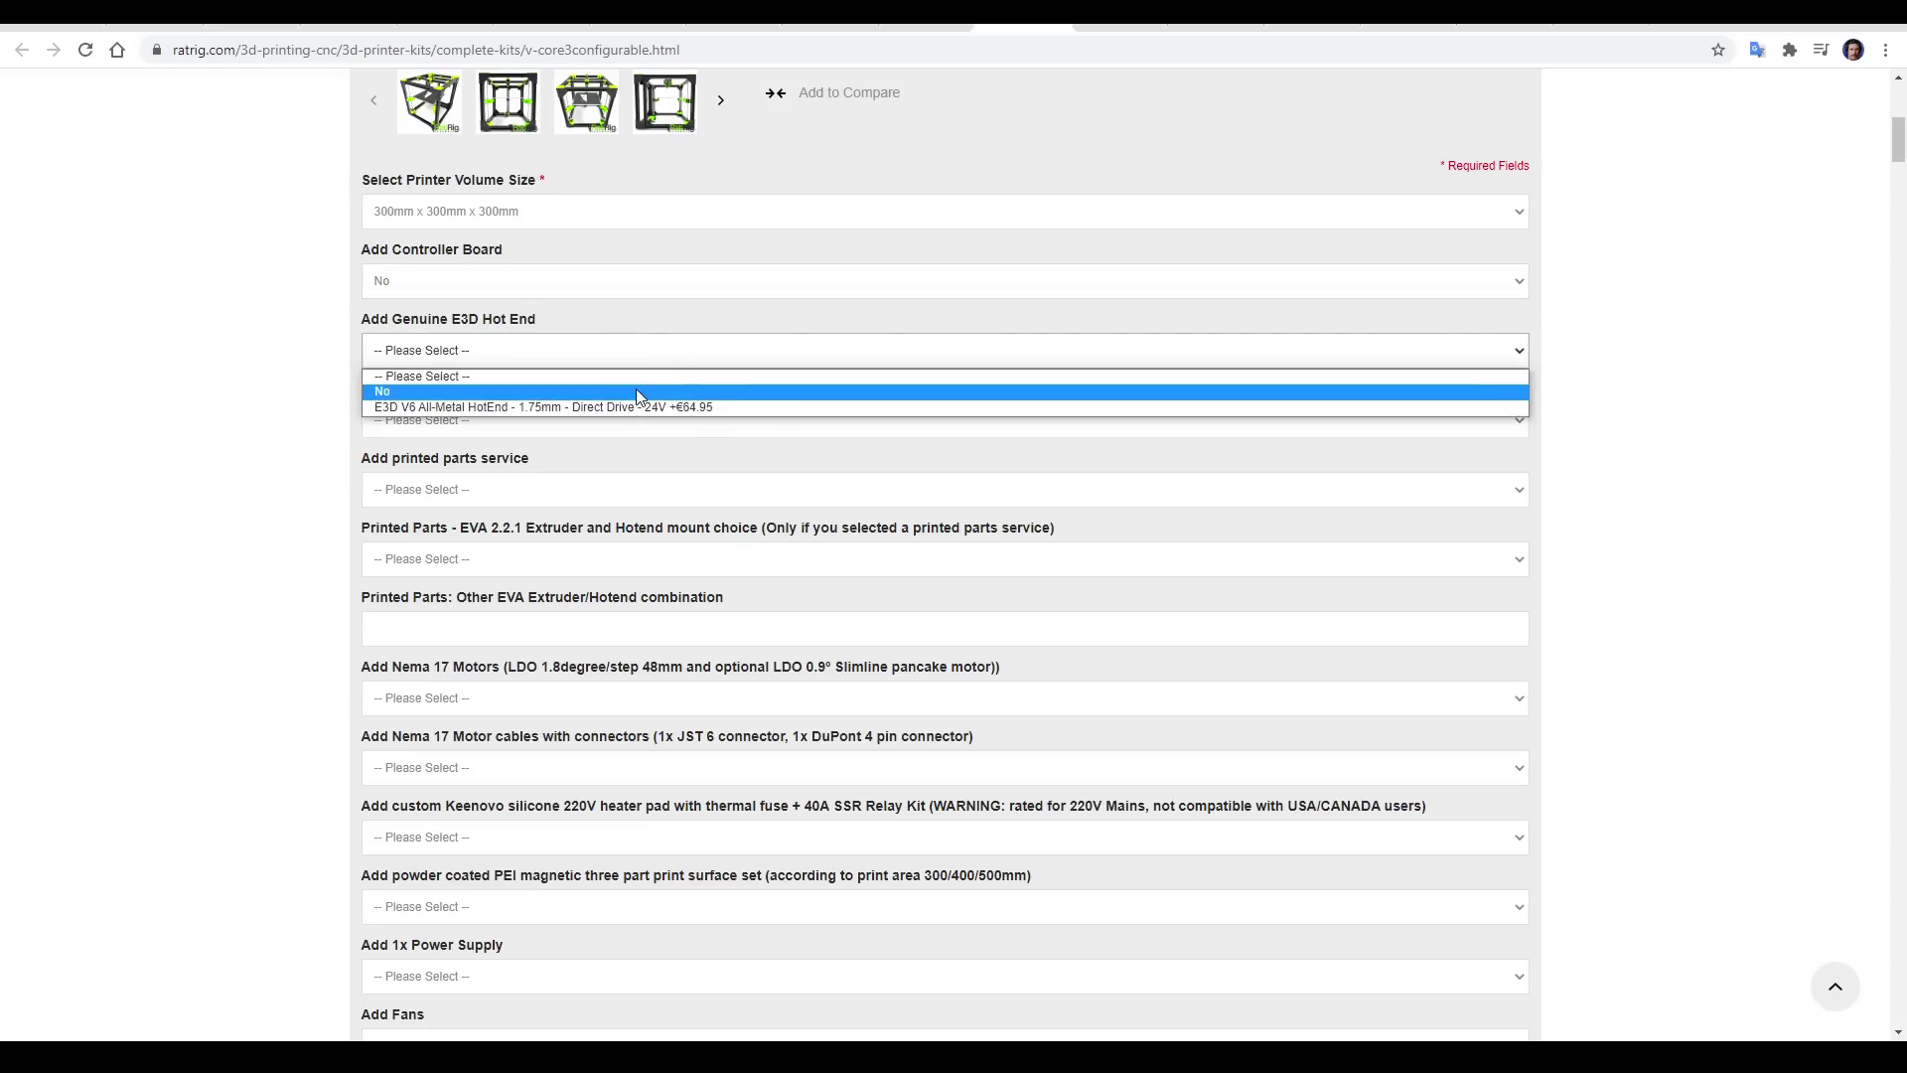
pyautogui.click(639, 392)
pyautogui.click(642, 419)
pyautogui.click(695, 457)
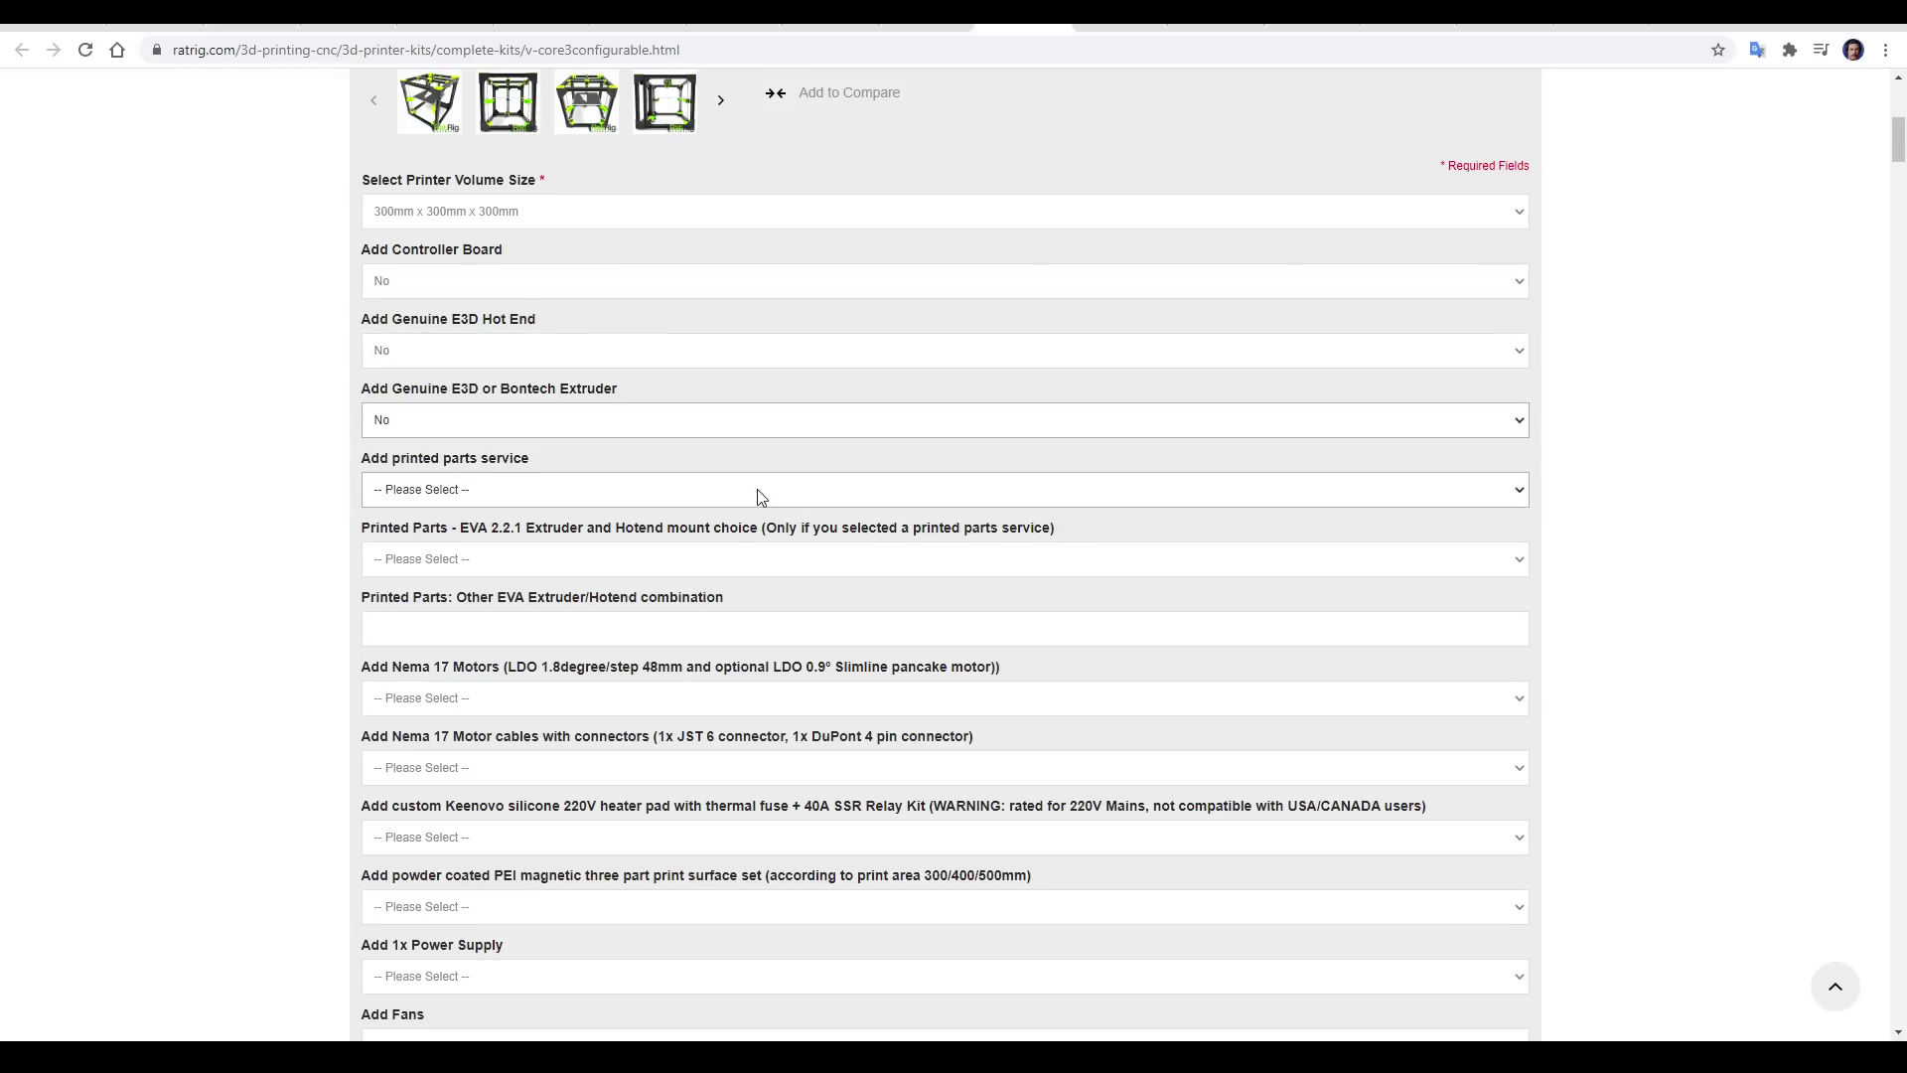
pyautogui.click(759, 490)
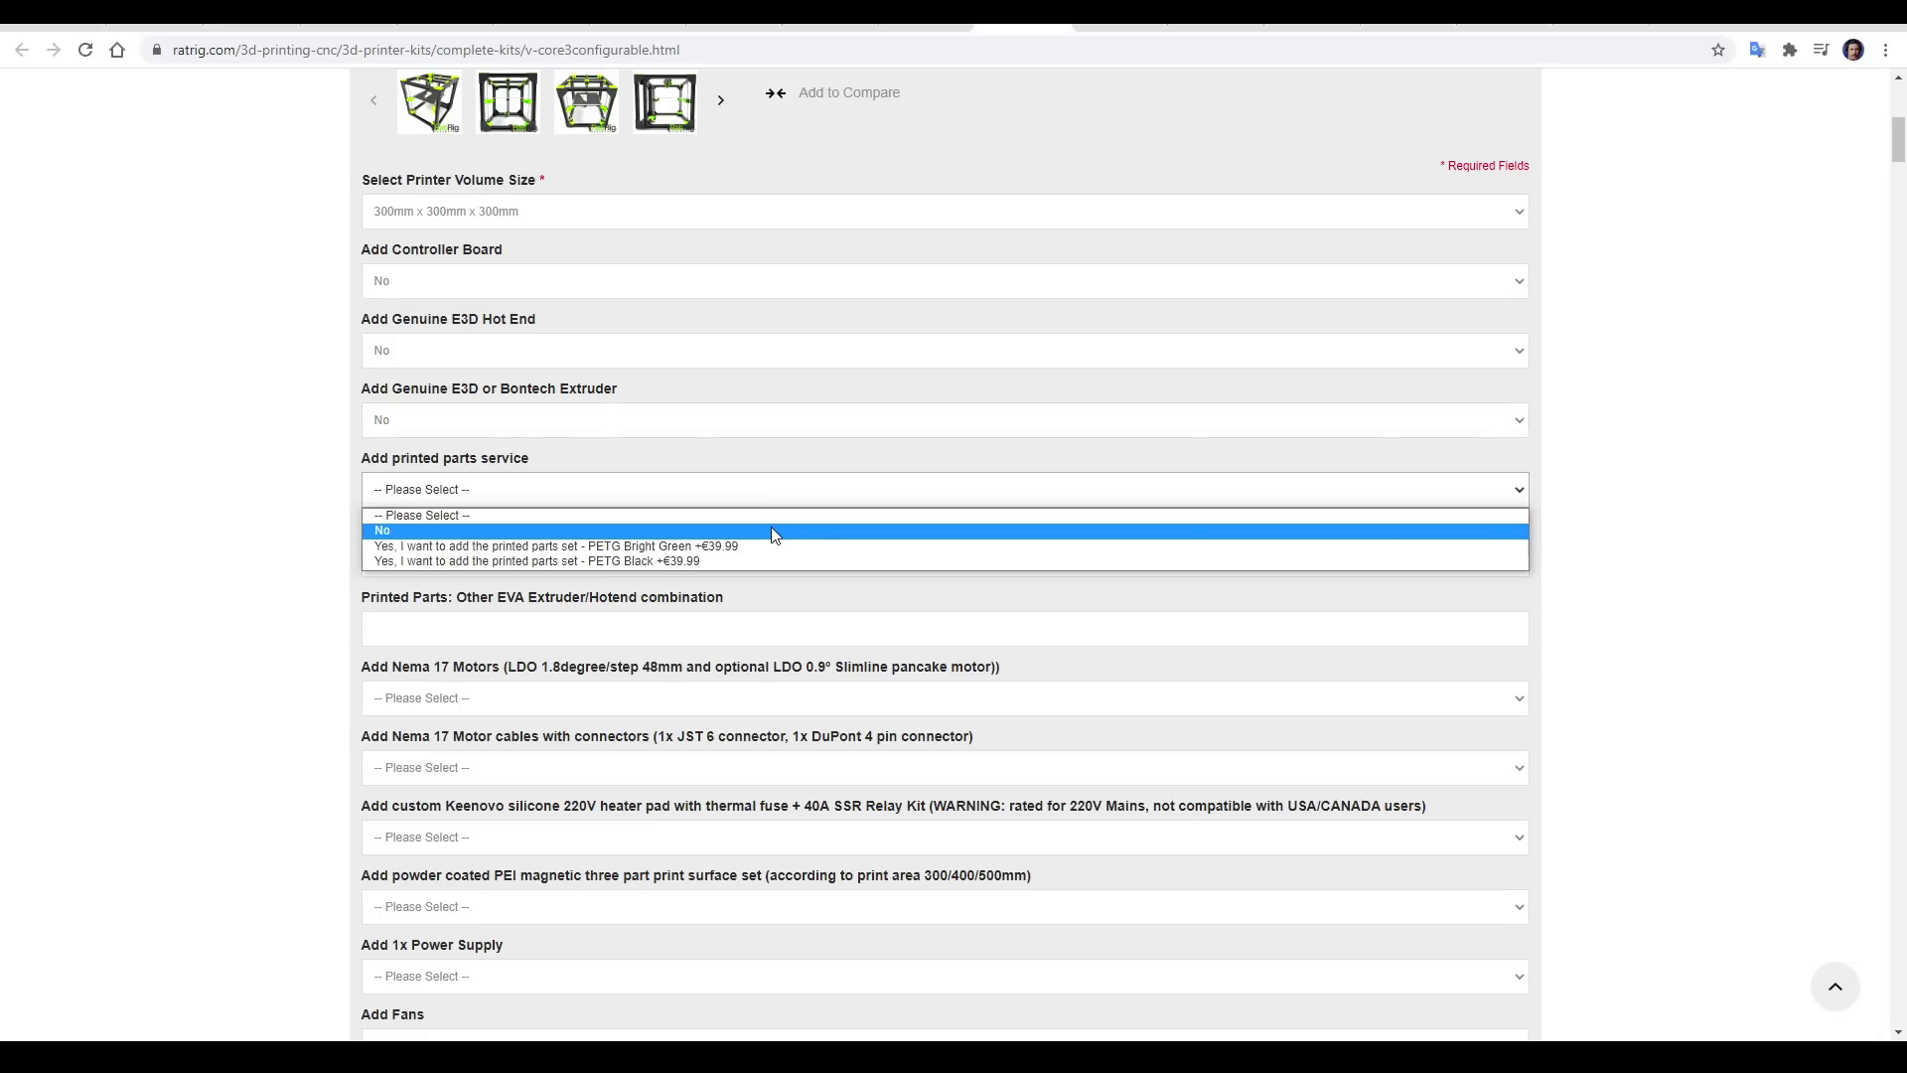
pyautogui.click(775, 531)
# - Add five Nema 17 motors plus a pancake motor and six Nema 17 cables
pyautogui.scroll(-3, 775, 535)
pyautogui.click(578, 400)
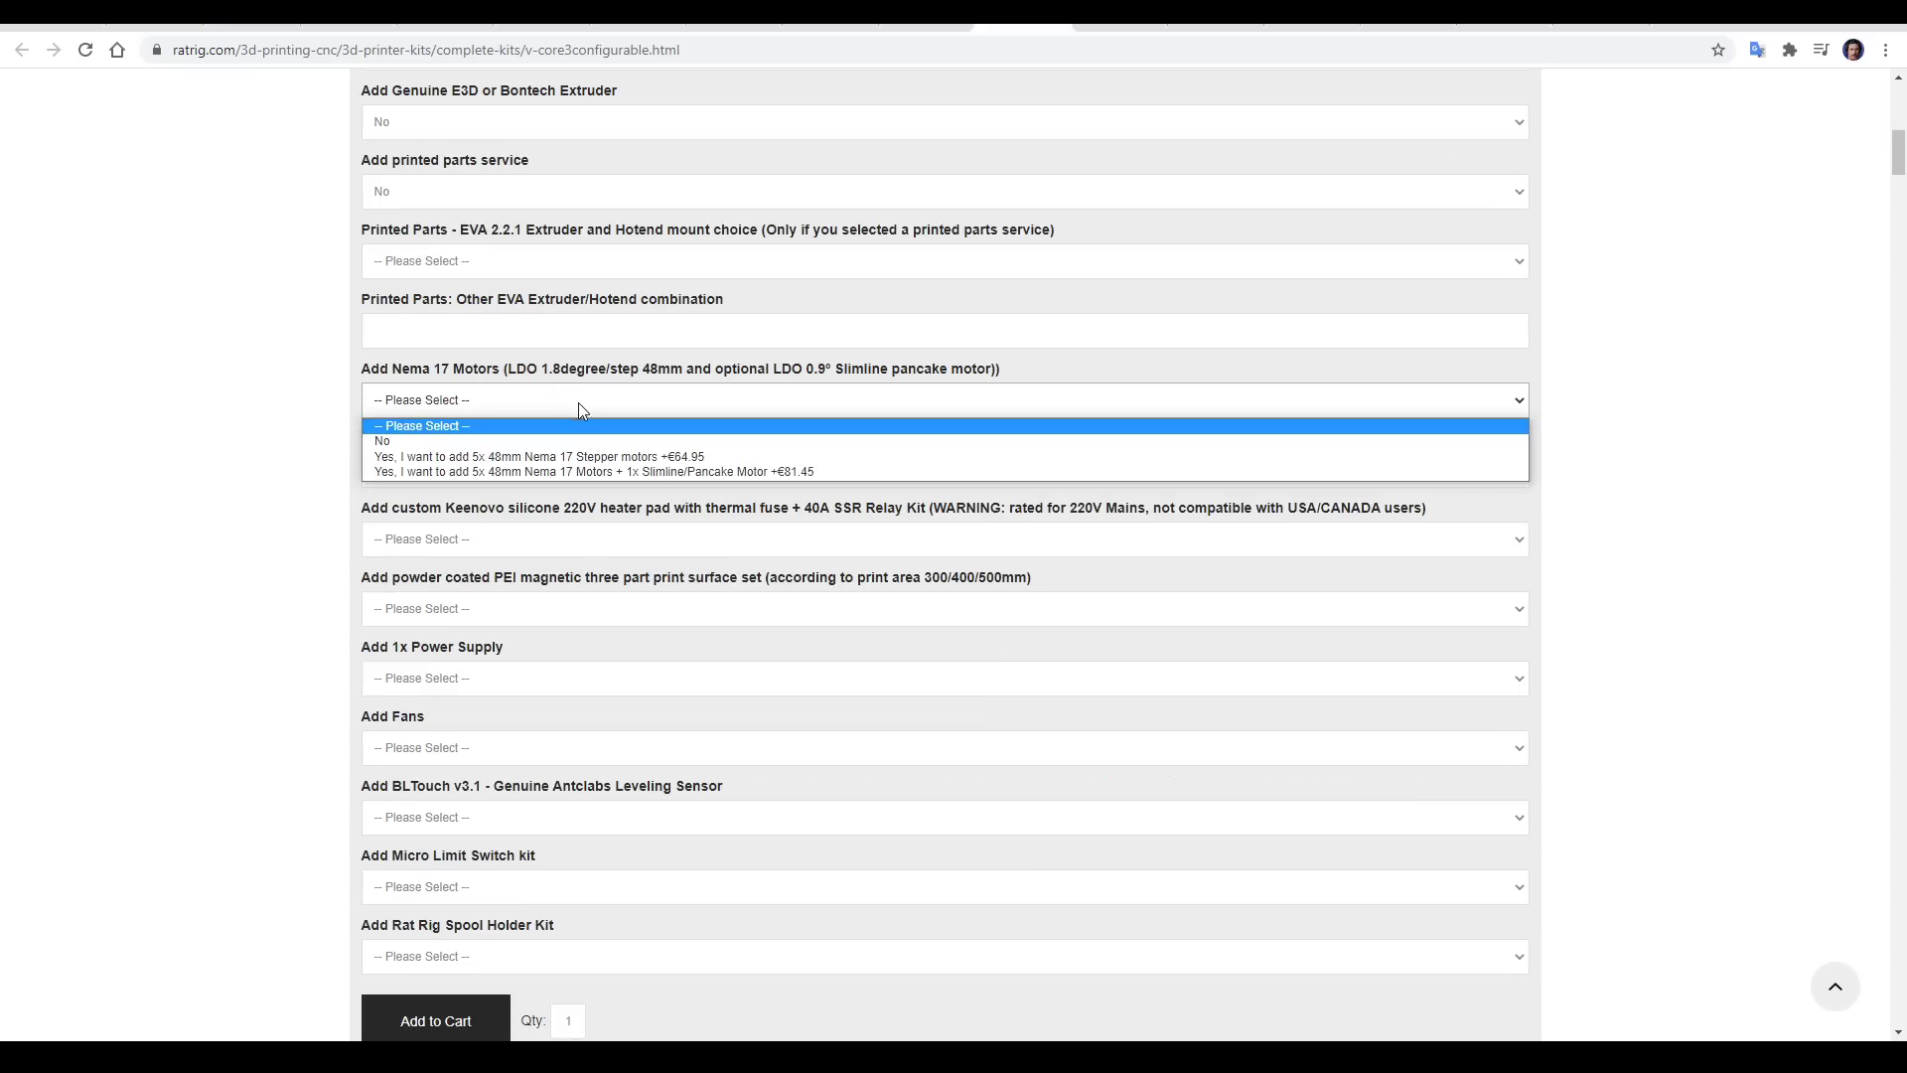
pyautogui.click(605, 469)
pyautogui.click(603, 473)
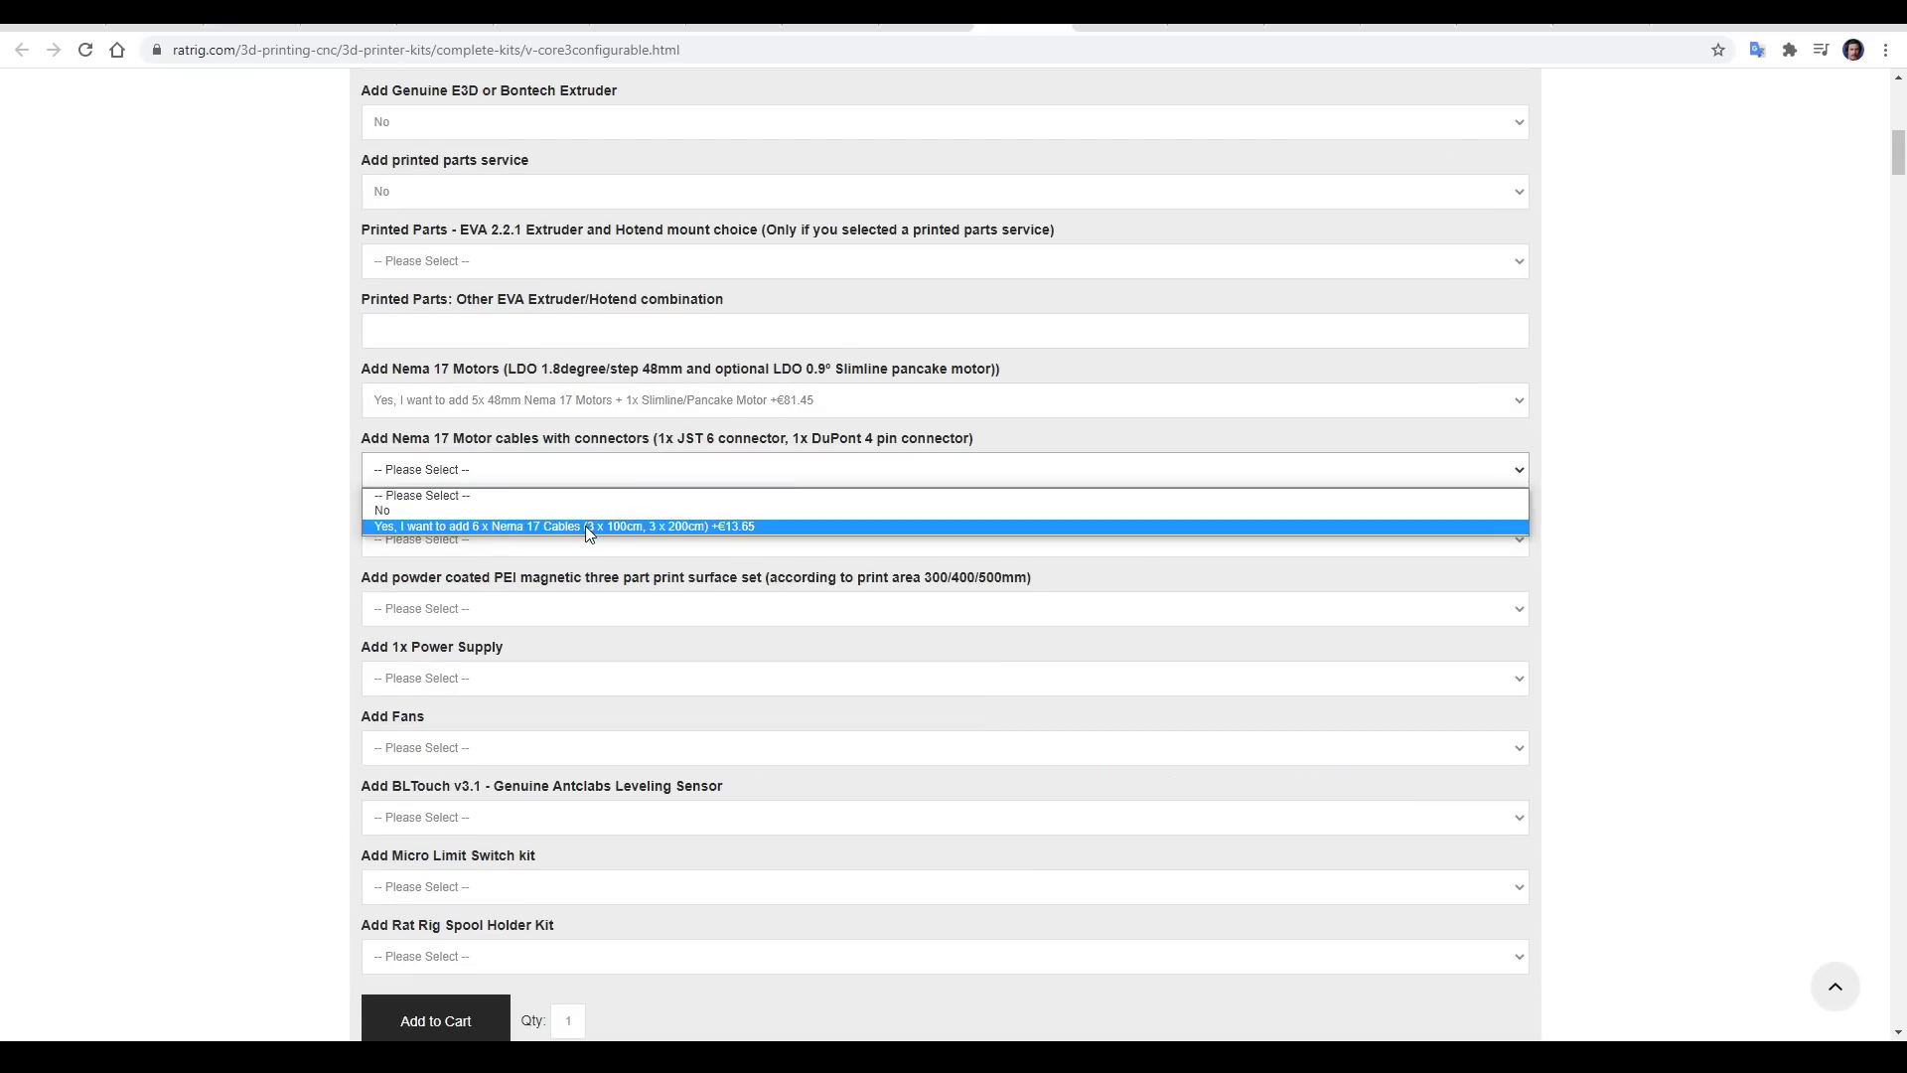
pyautogui.click(602, 526)
# - Add the 280mm heater kit and 310 x 310 PEI FlexPlate set, leaving the power supply unselected
pyautogui.scroll(-2, 1519, 644)
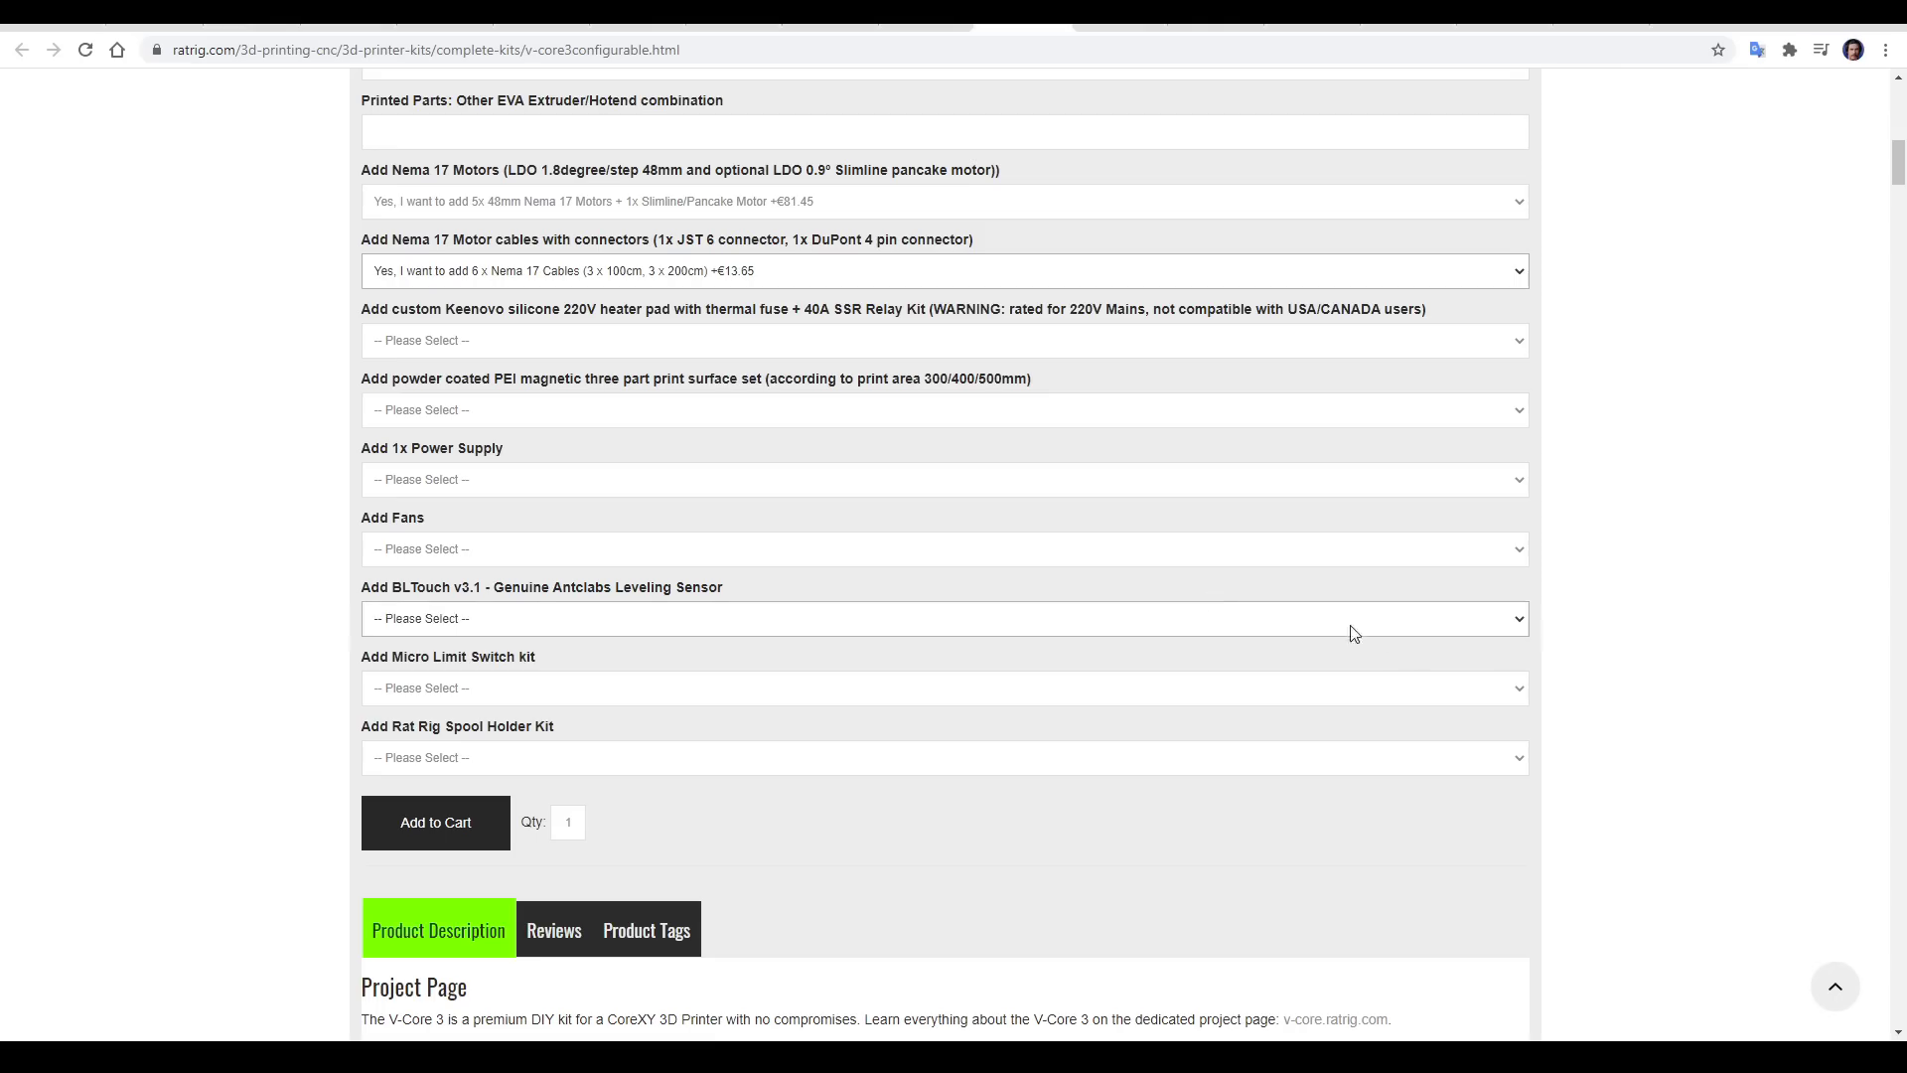
pyautogui.click(695, 340)
pyautogui.click(546, 396)
pyautogui.click(622, 410)
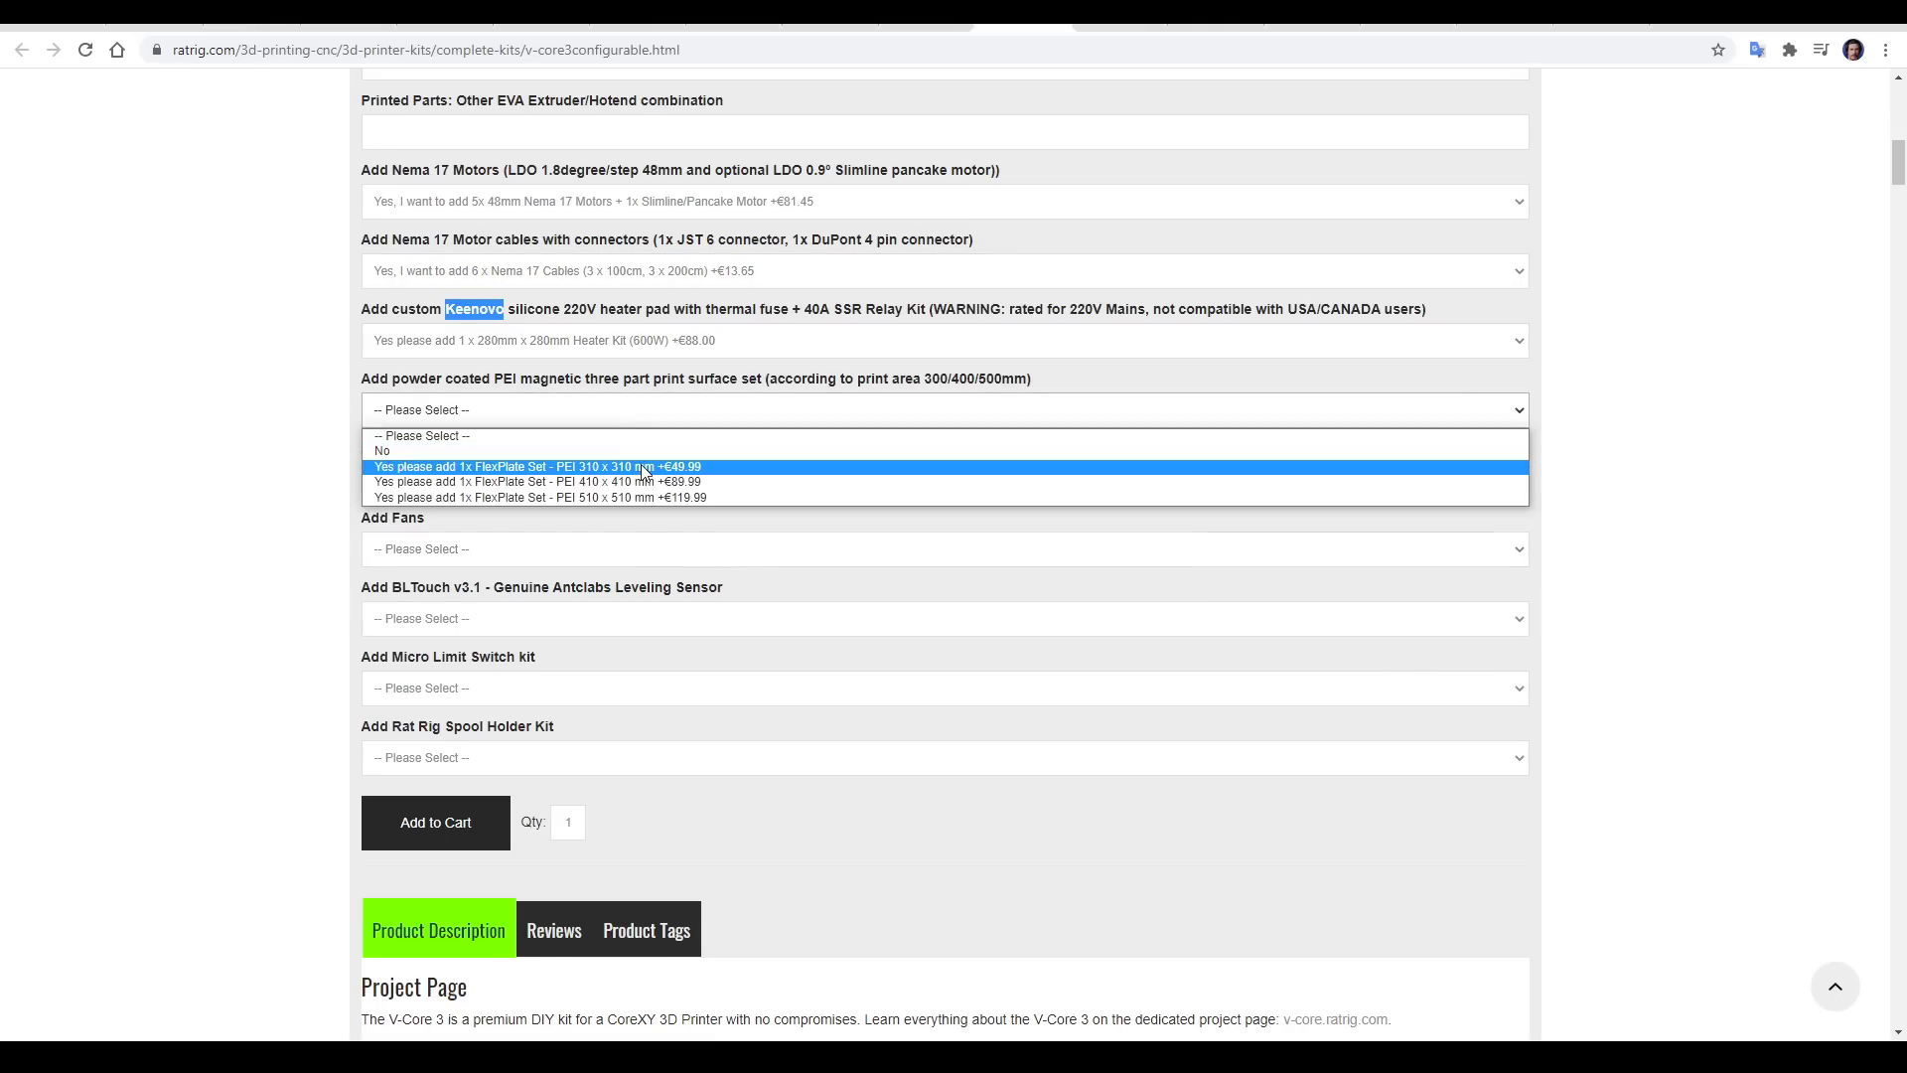
pyautogui.click(641, 463)
pyautogui.click(630, 481)
pyautogui.click(630, 534)
pyautogui.scroll(13, 910, 610)
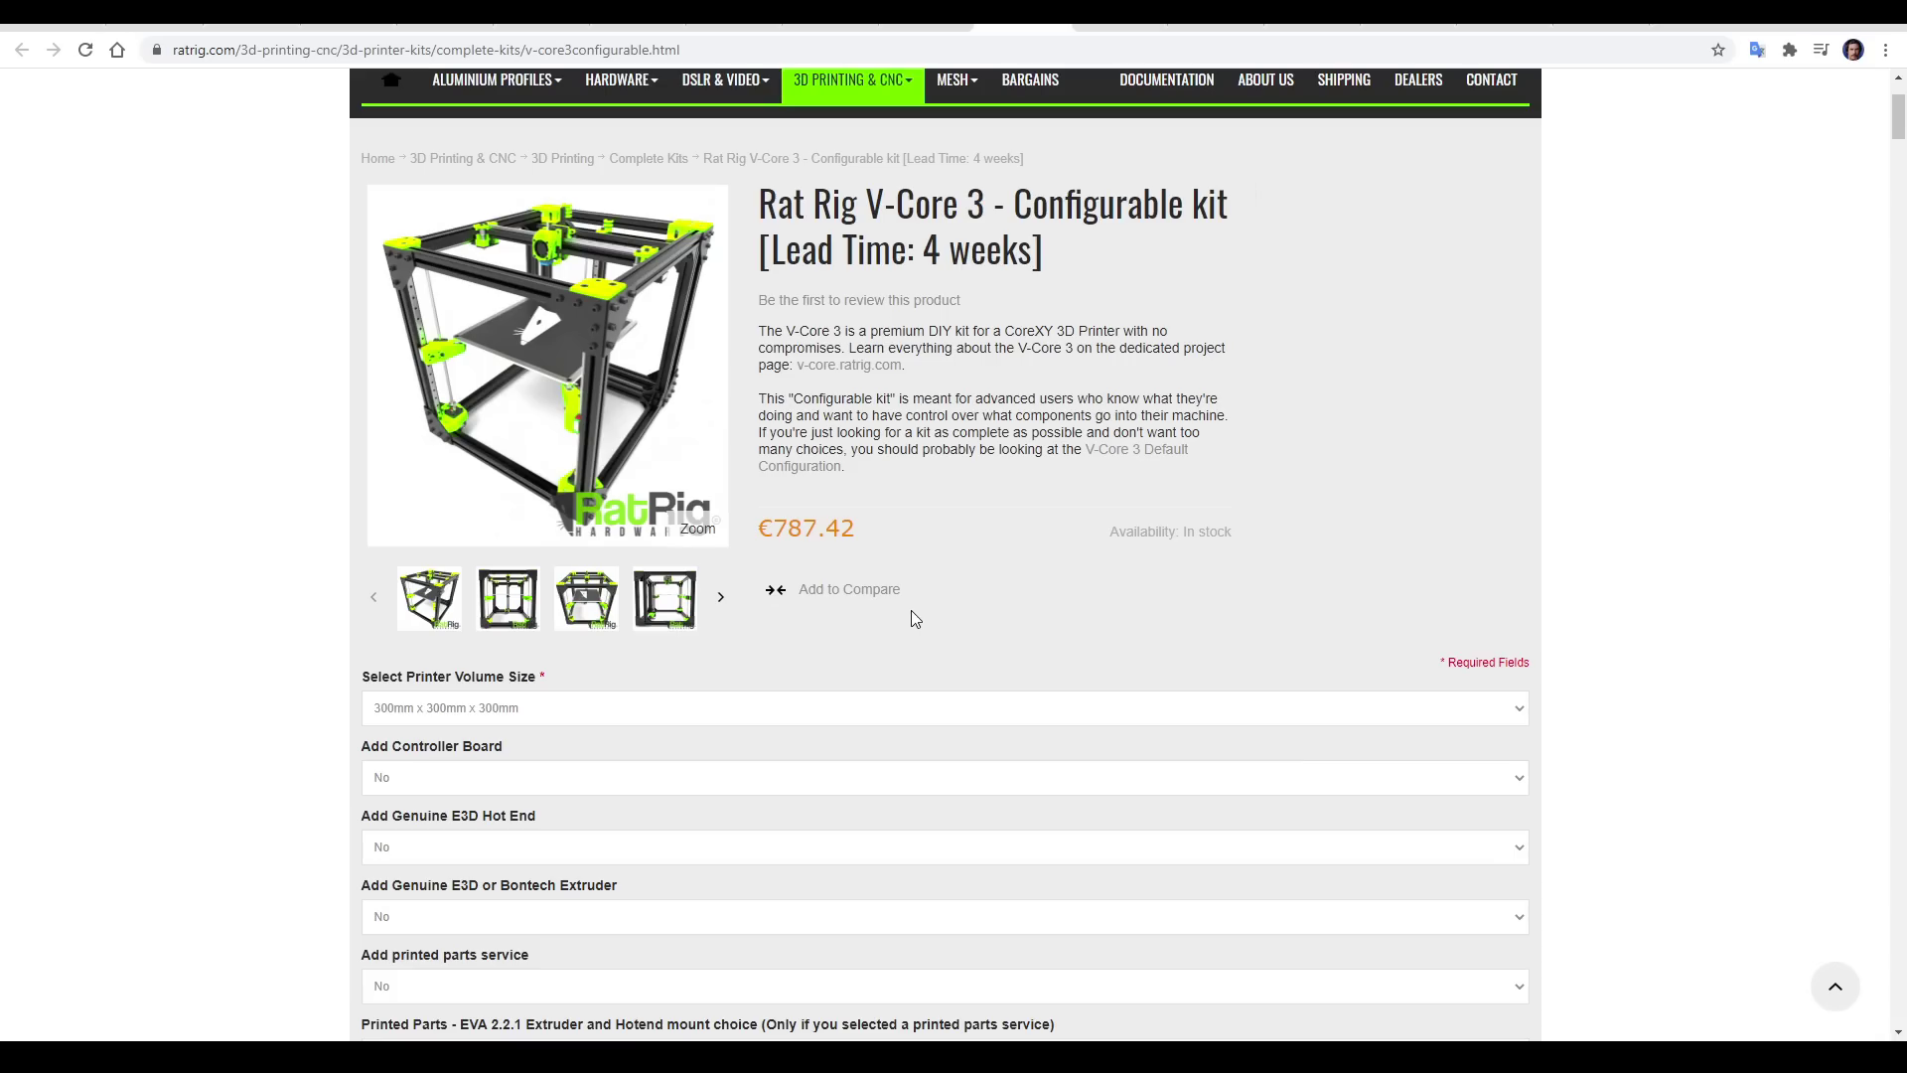
pyautogui.click(777, 589)
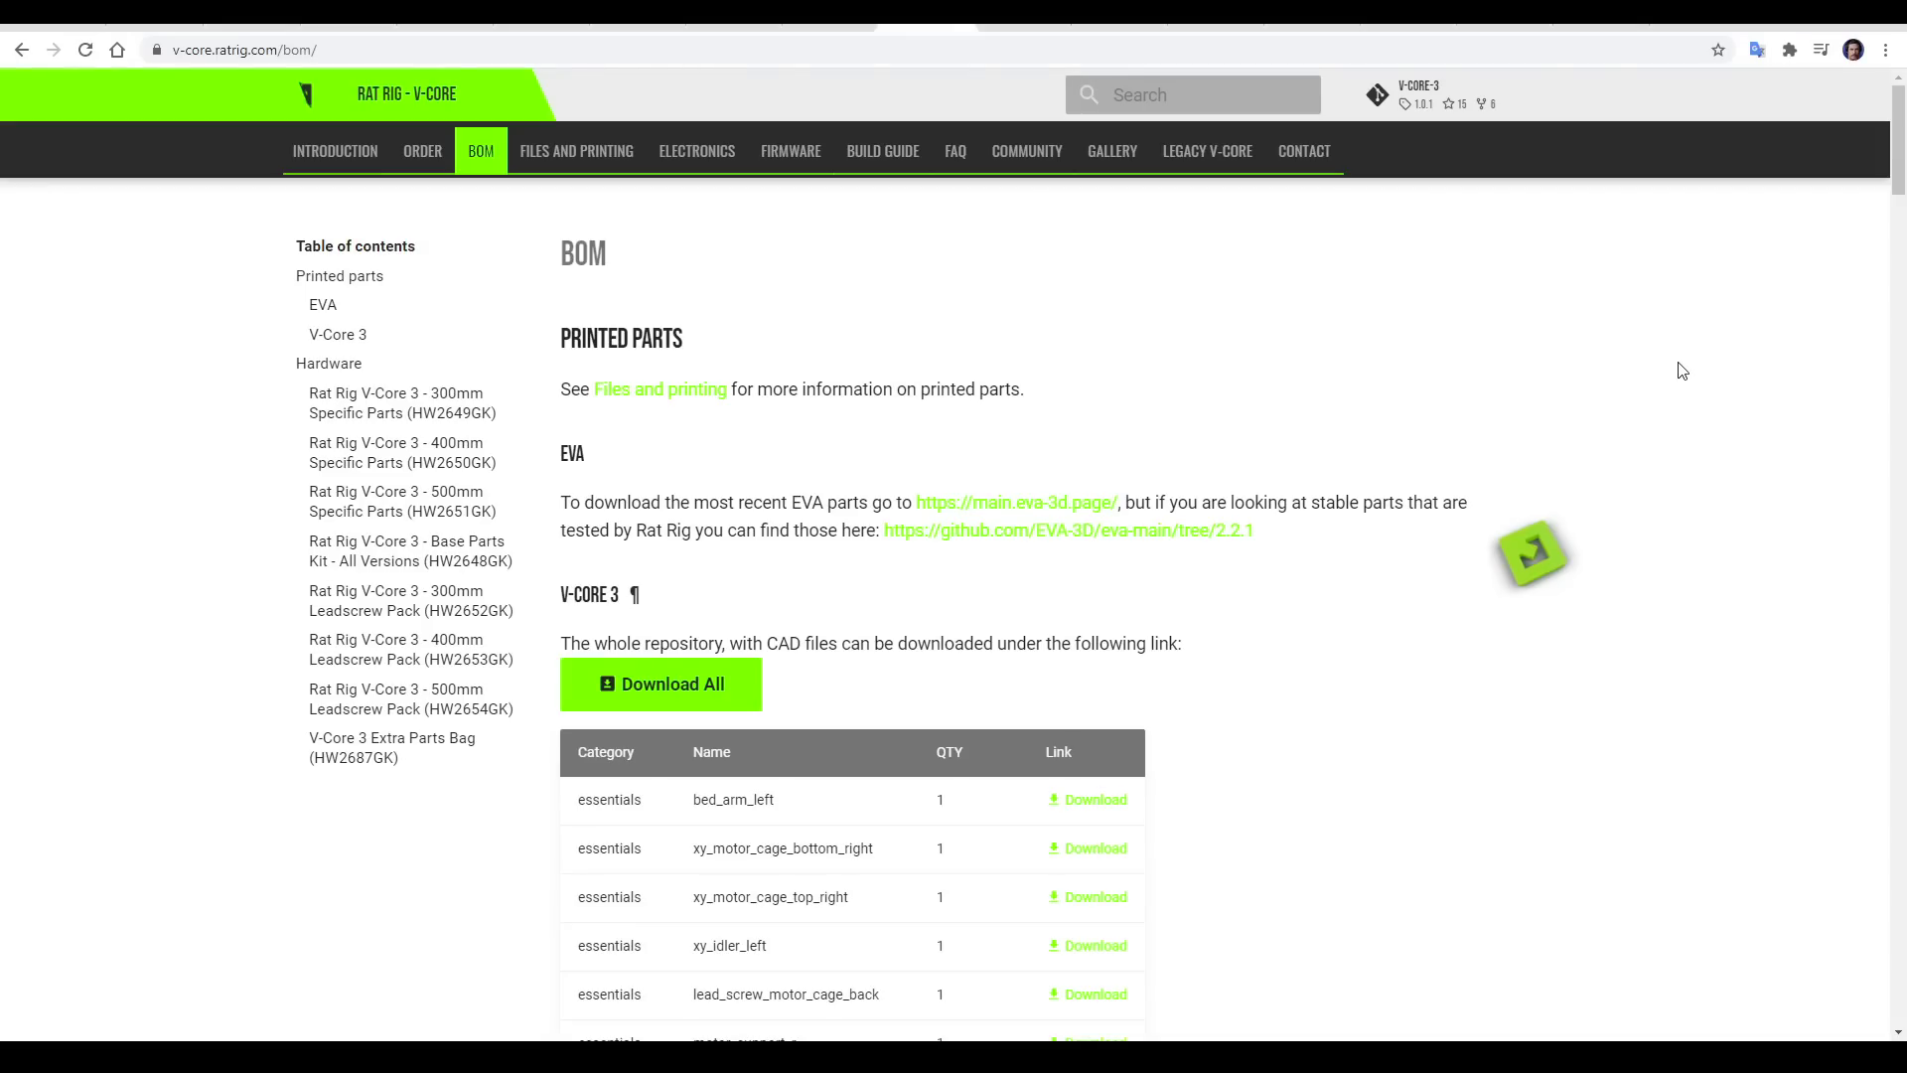
pyautogui.scroll(-5, 1738, 385)
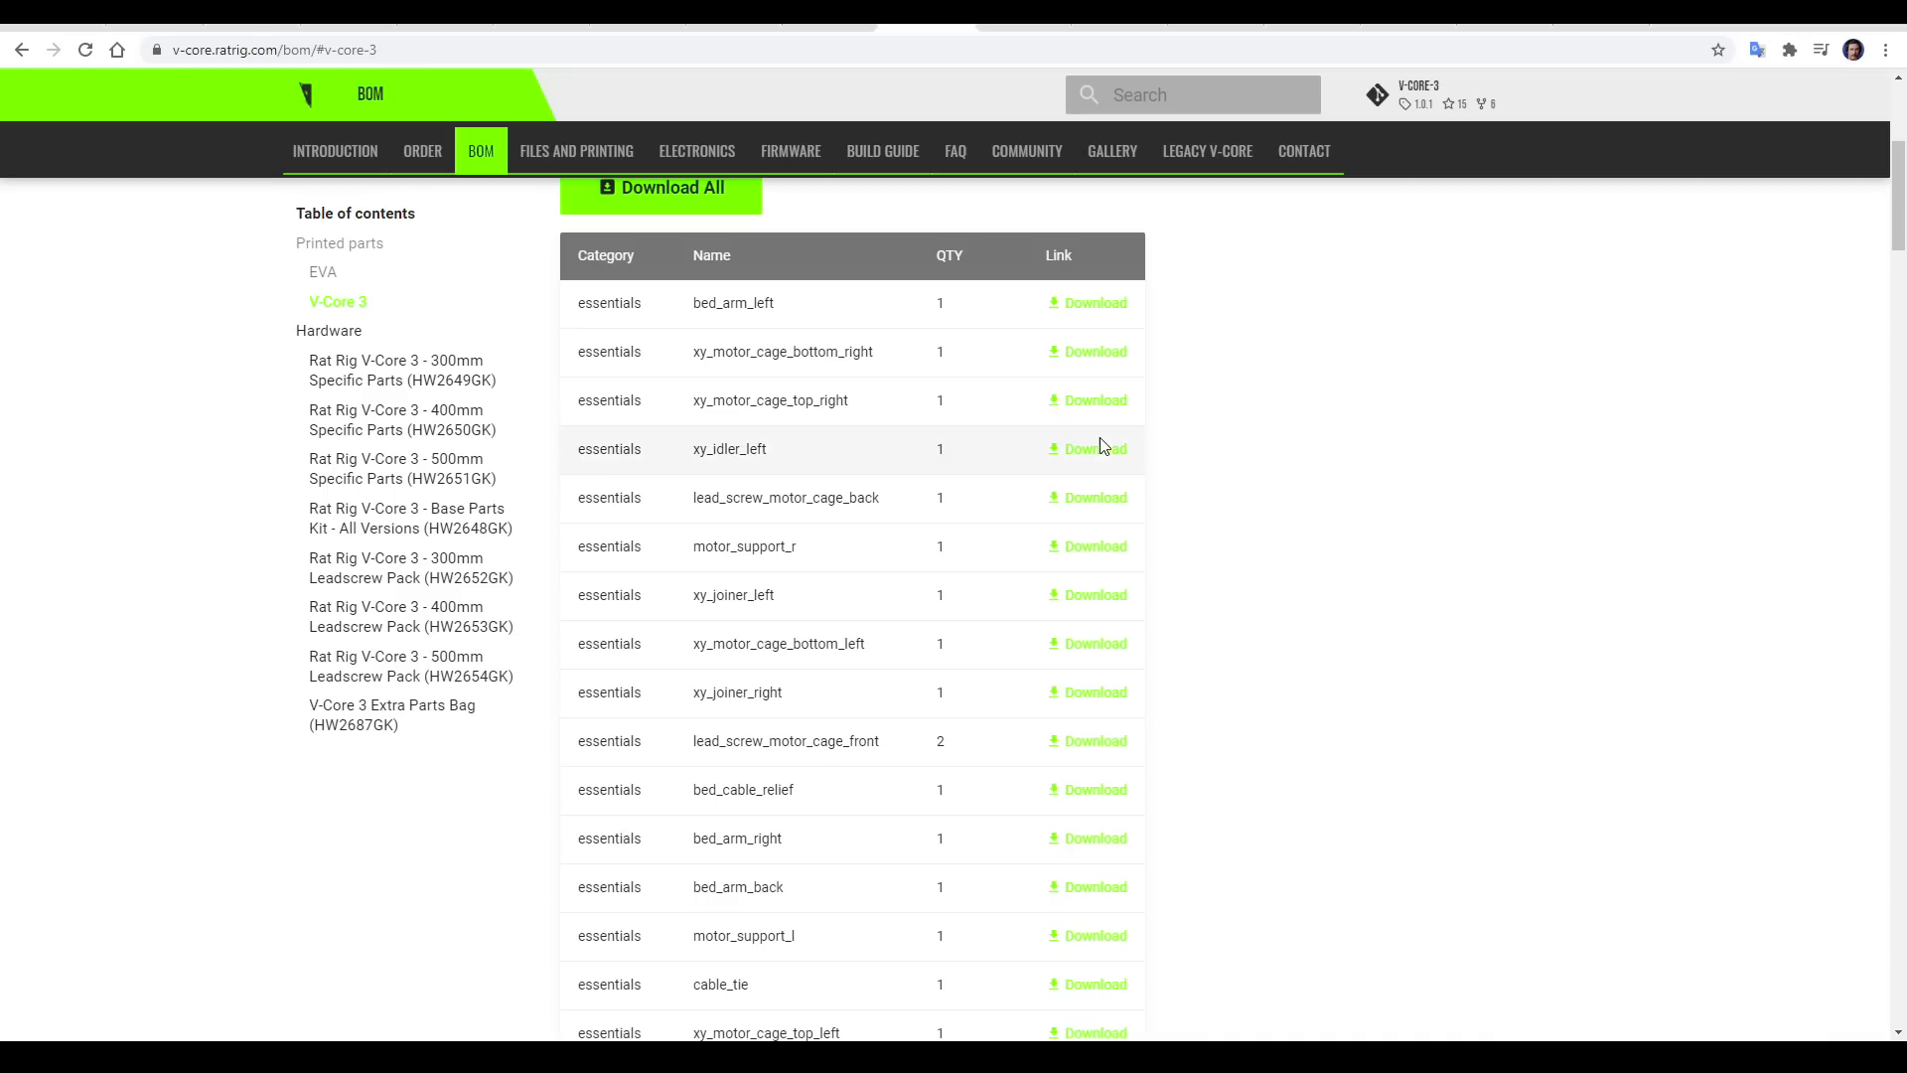
pyautogui.scroll(-6, 640, 481)
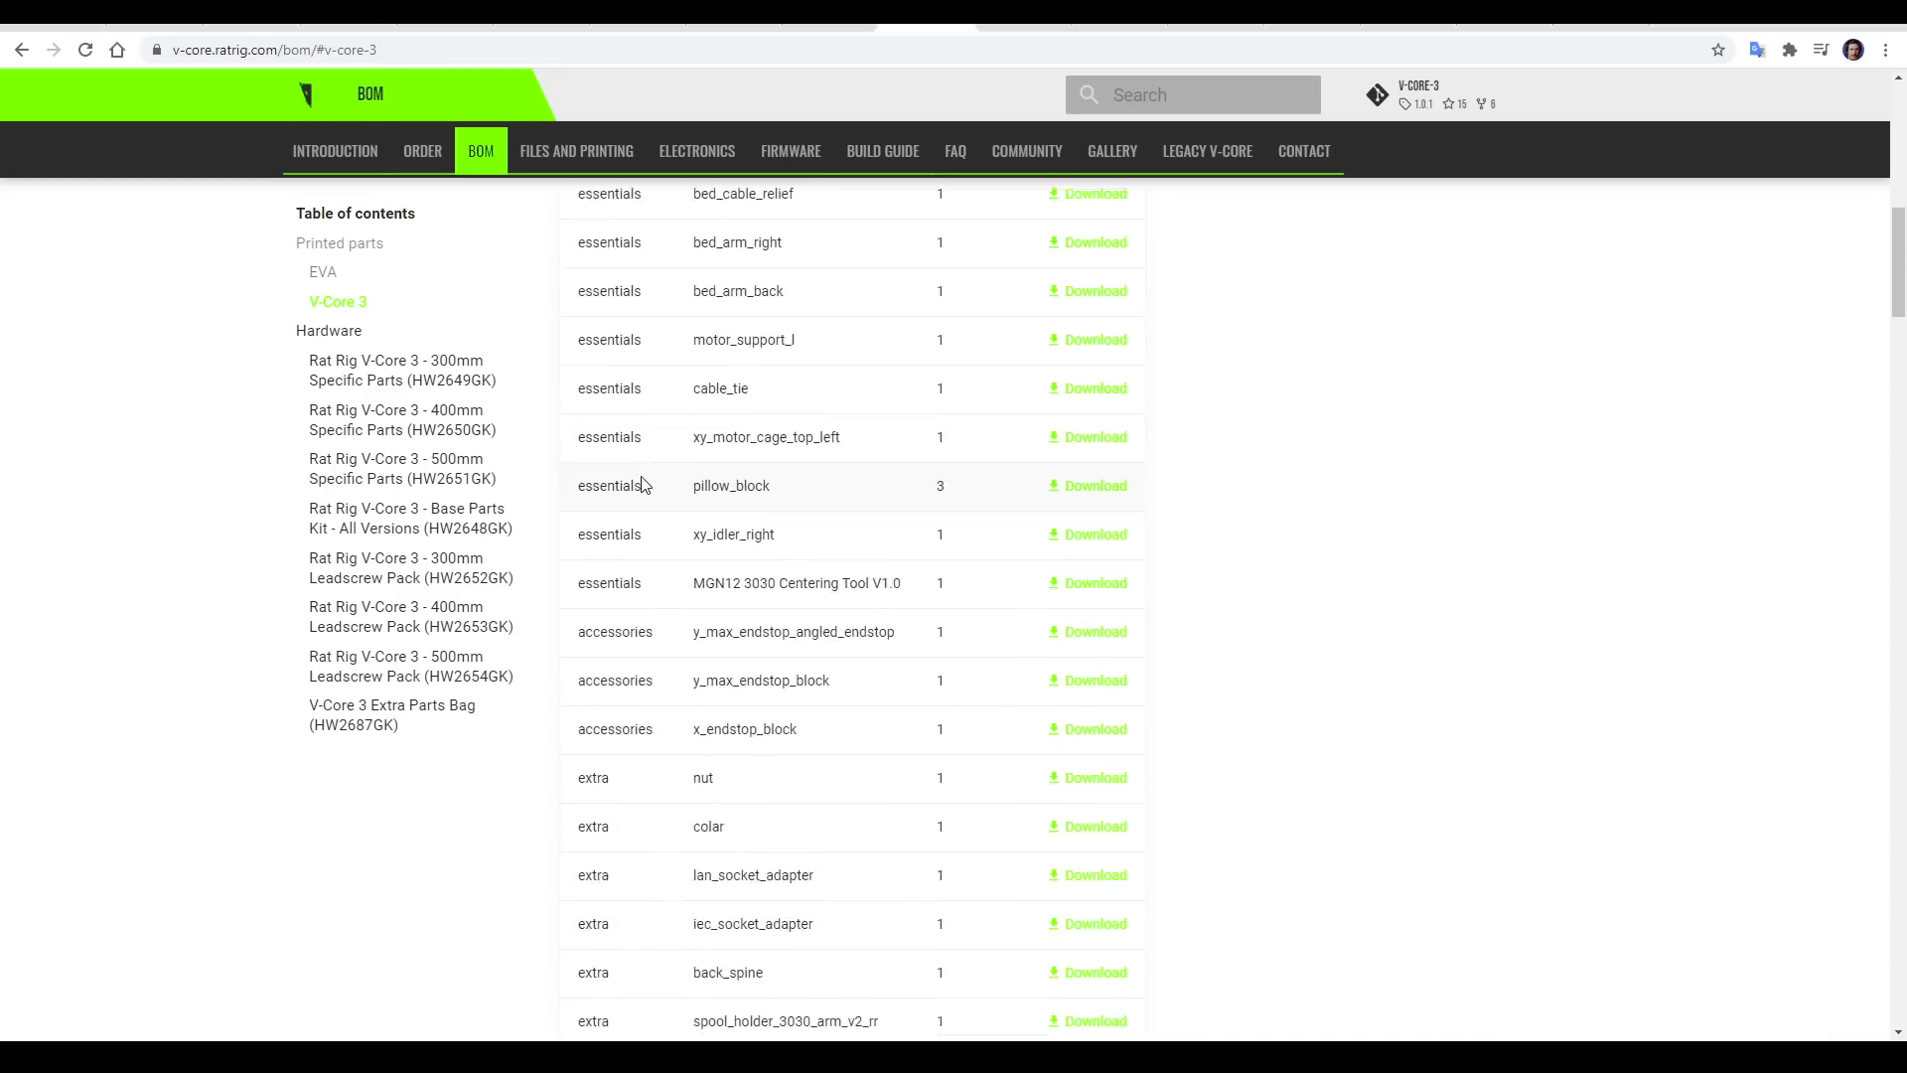
pyautogui.scroll(-3, 640, 484)
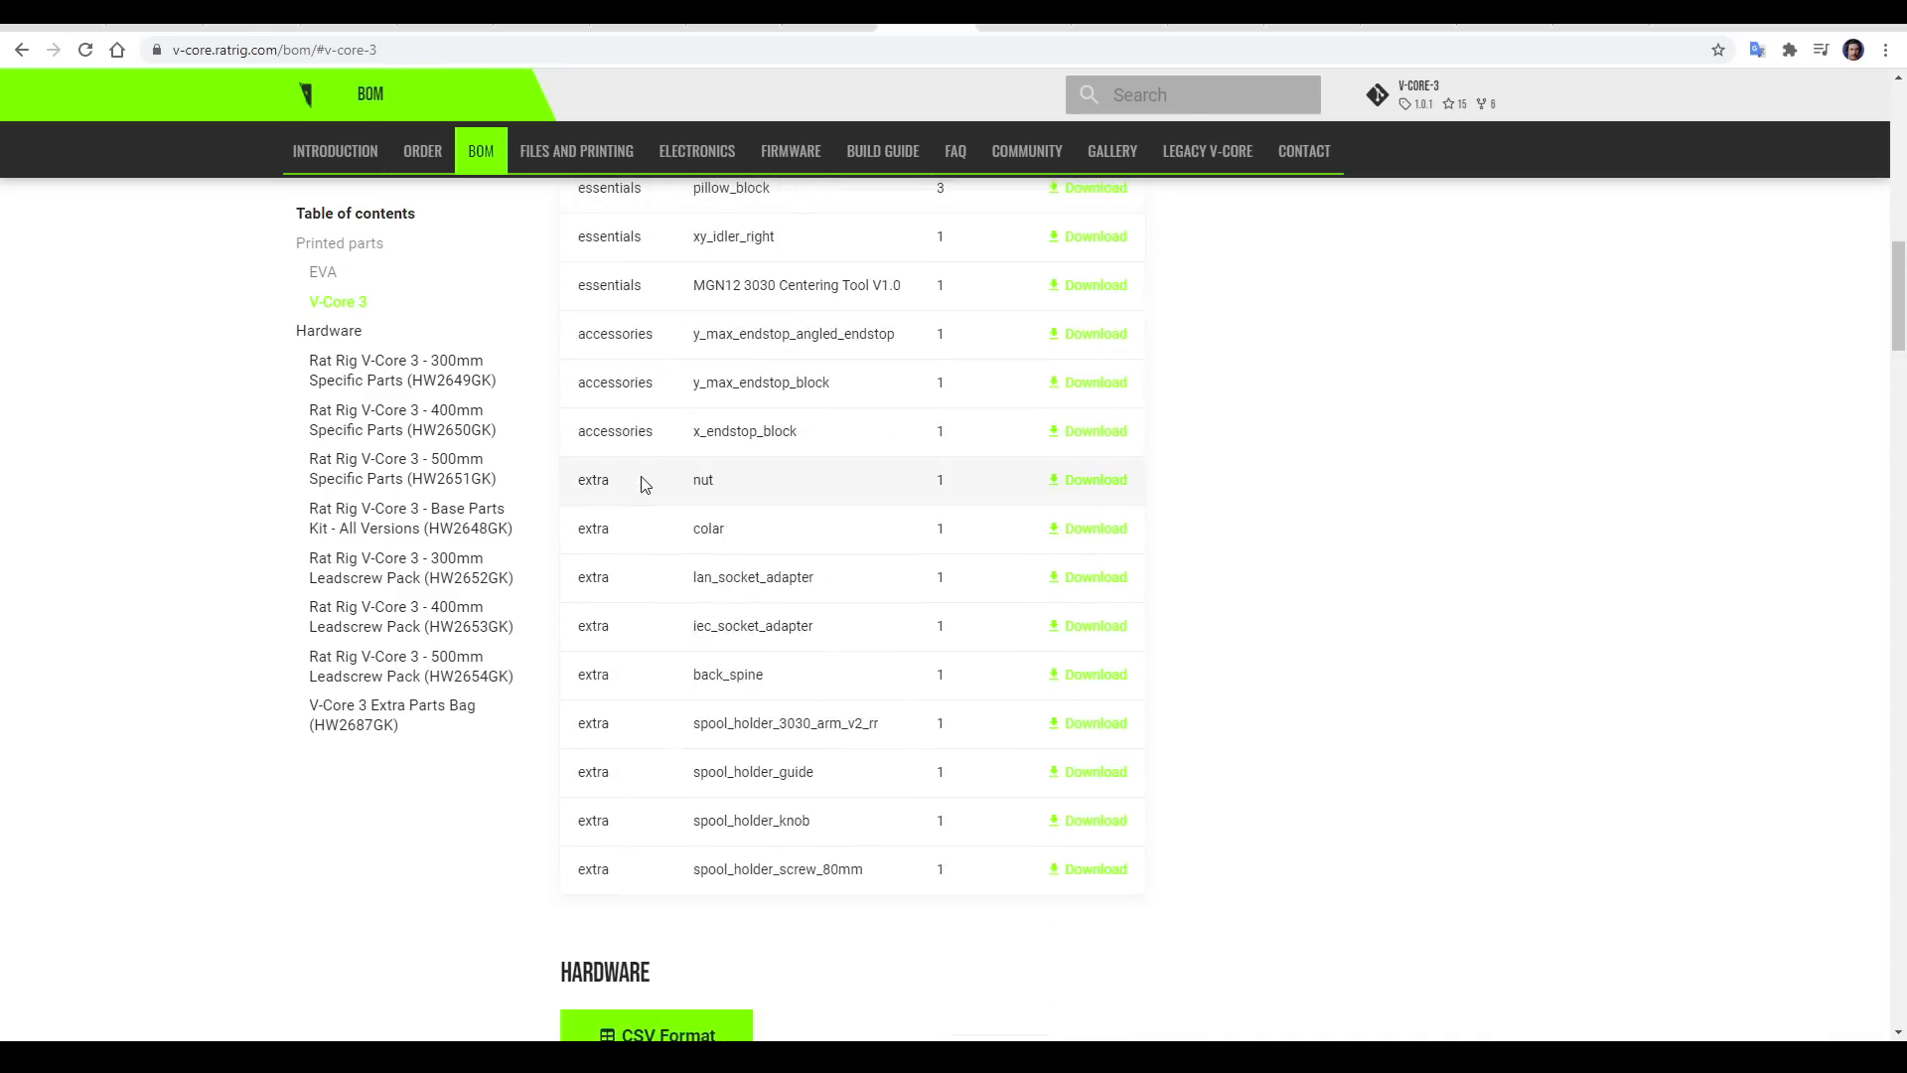
pyautogui.scroll(4, 971, 812)
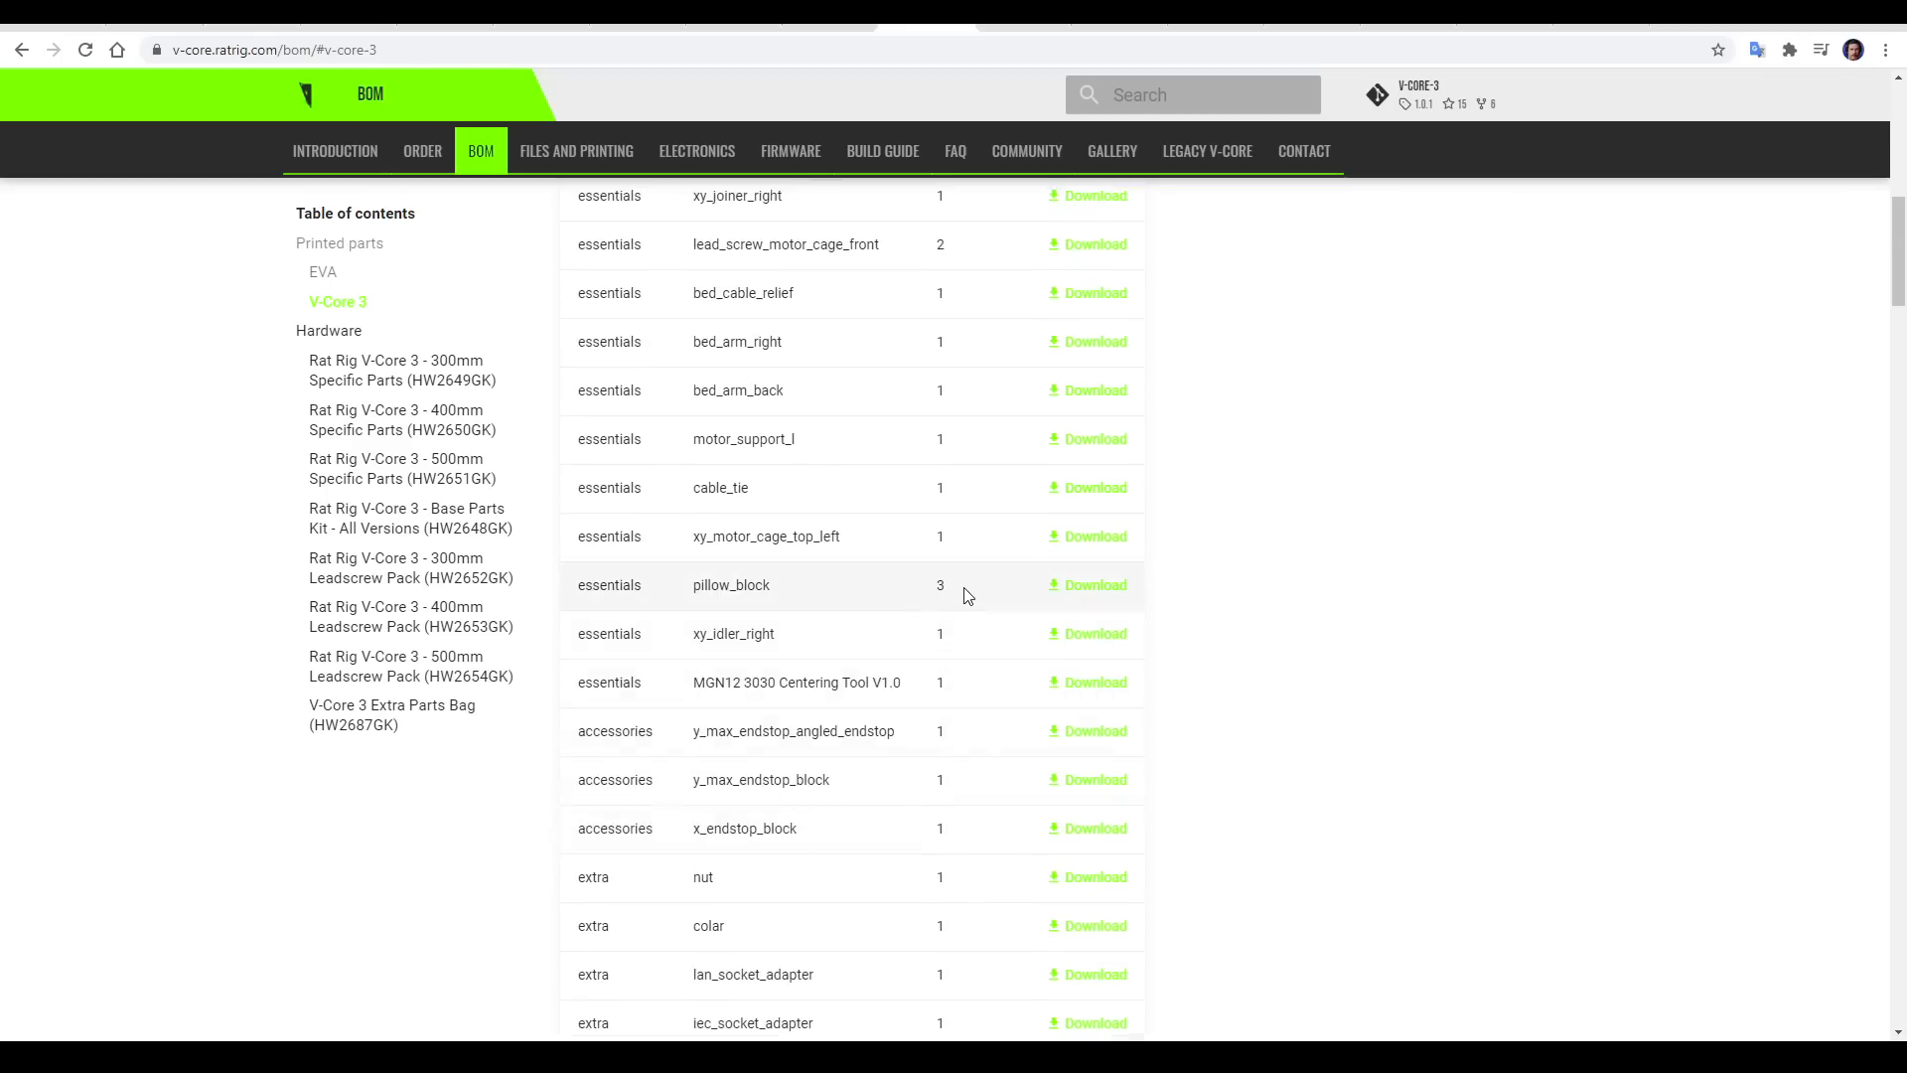
pyautogui.scroll(2, 963, 587)
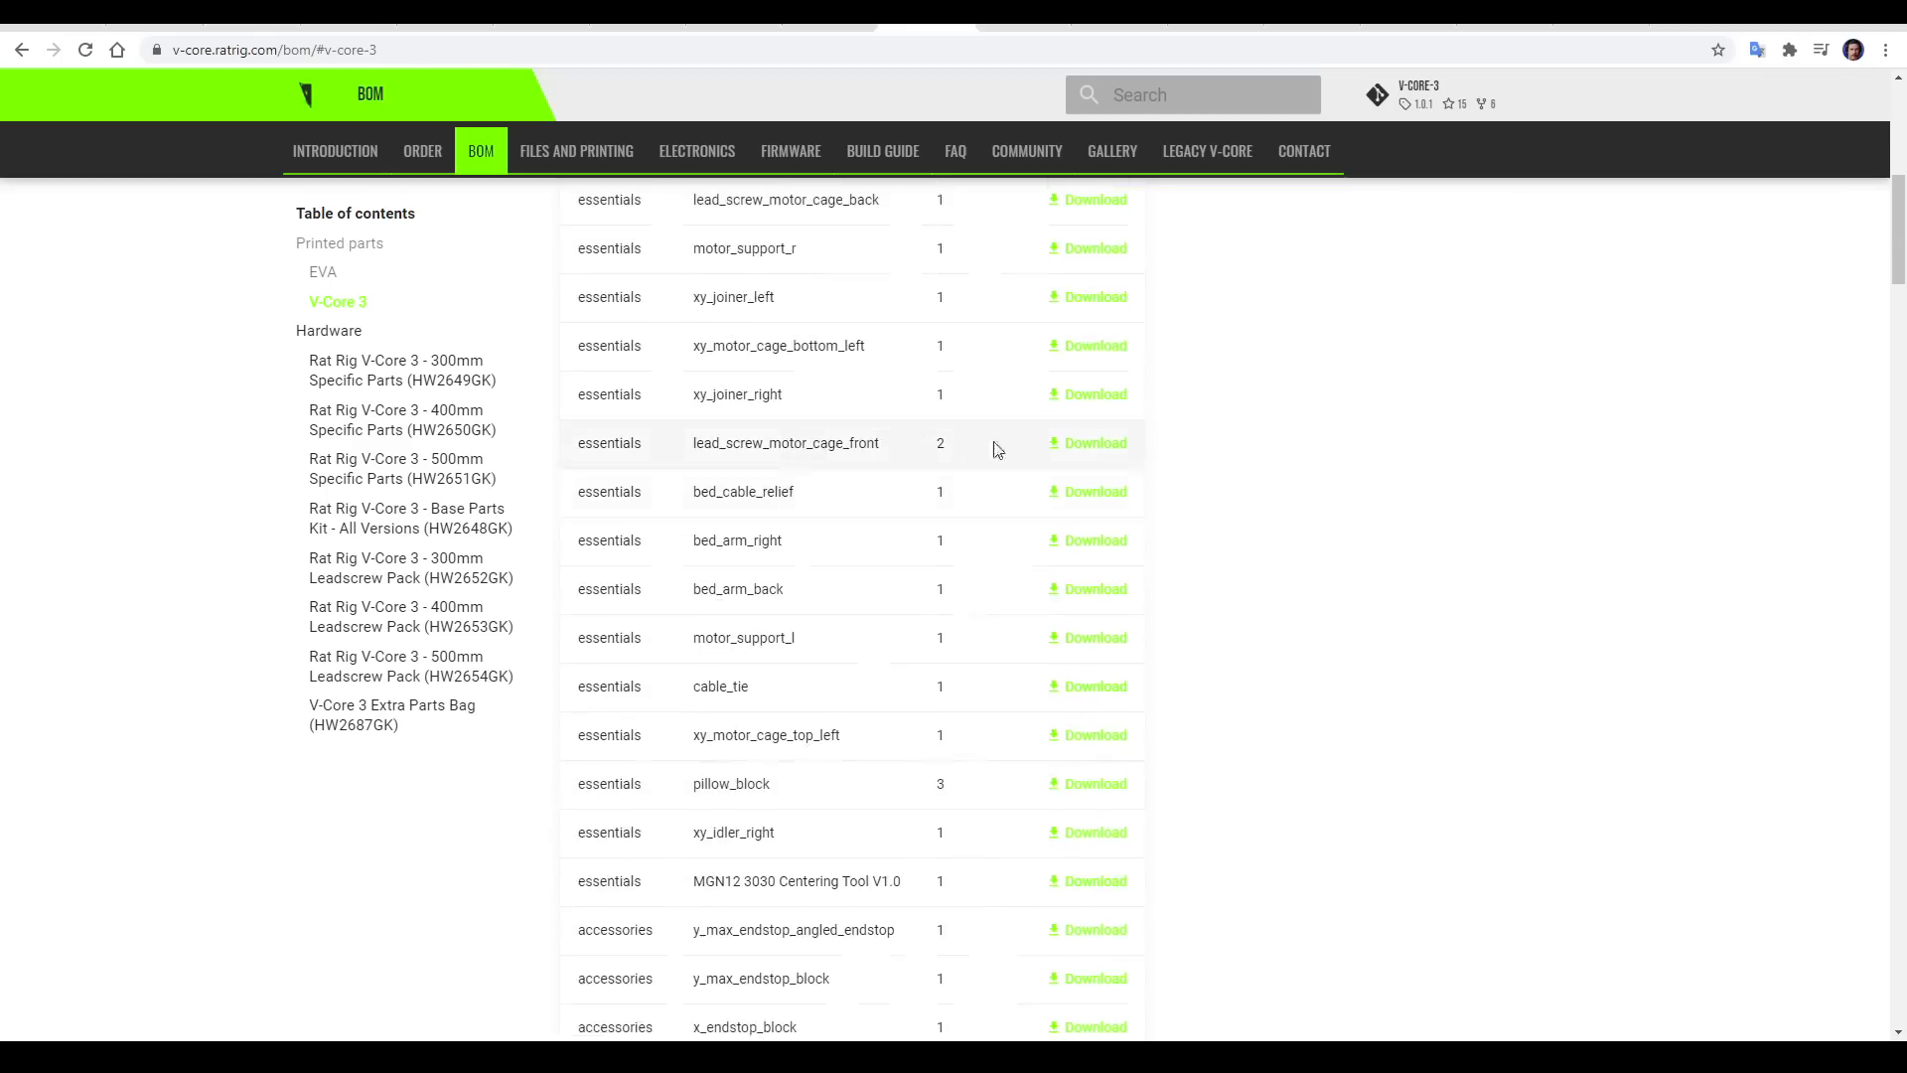
pyautogui.scroll(7, 997, 449)
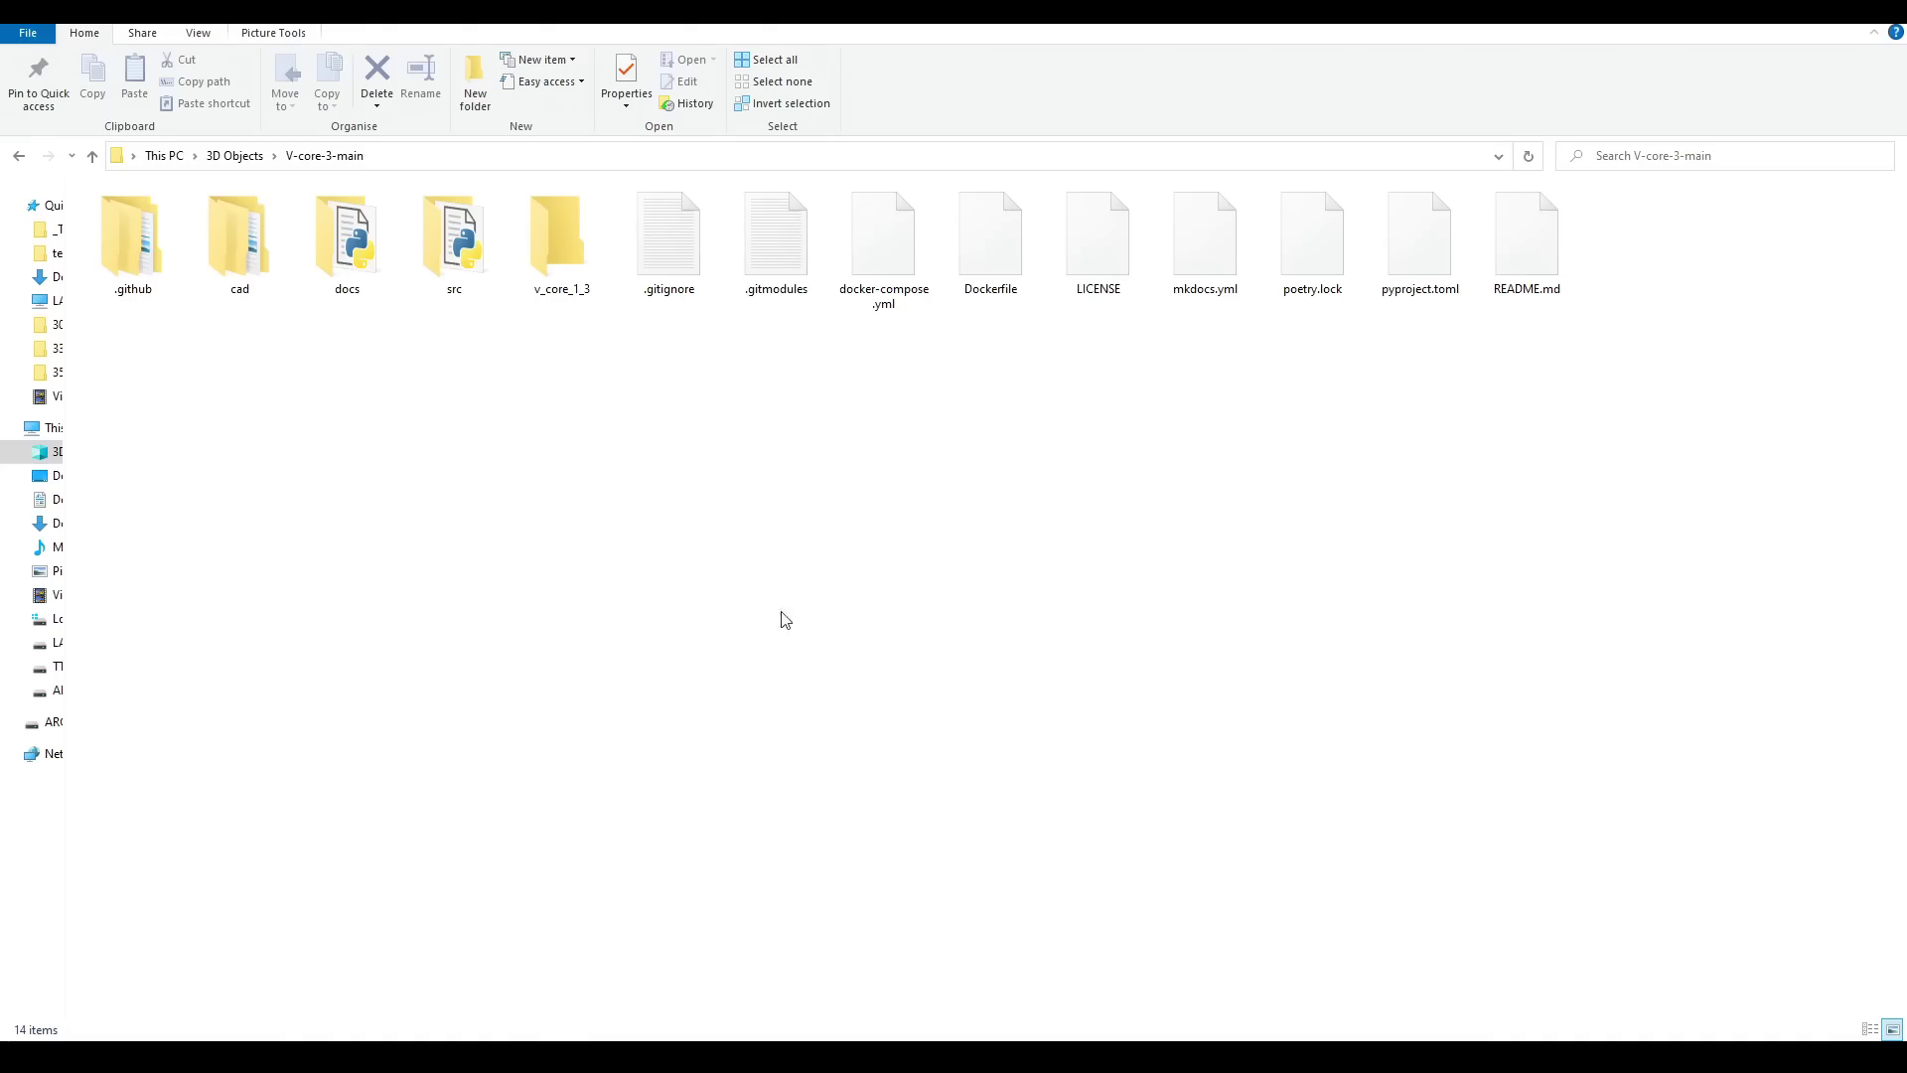
# - Open cad > printed_parts > essentials > stl in Explorer, then return to Chrome
pyautogui.doubleClick(245, 266)
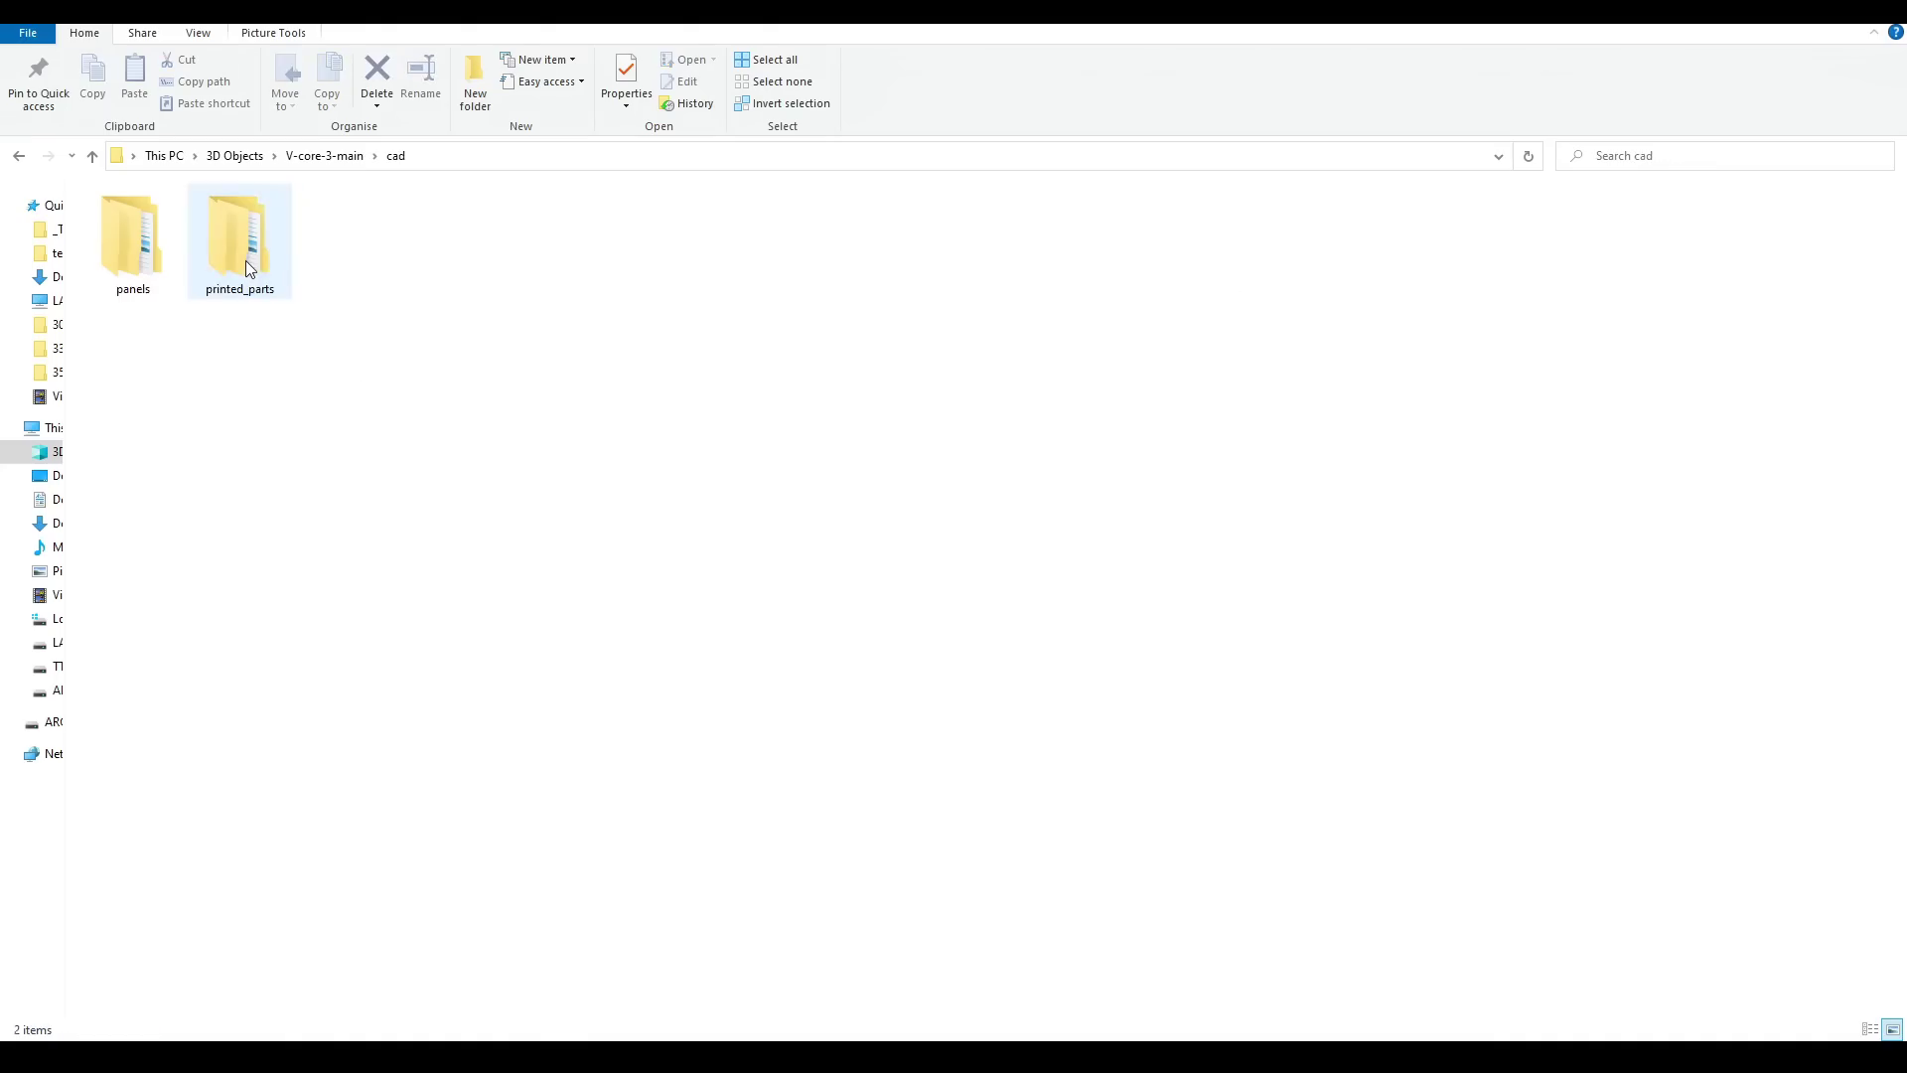
pyautogui.doubleClick(247, 264)
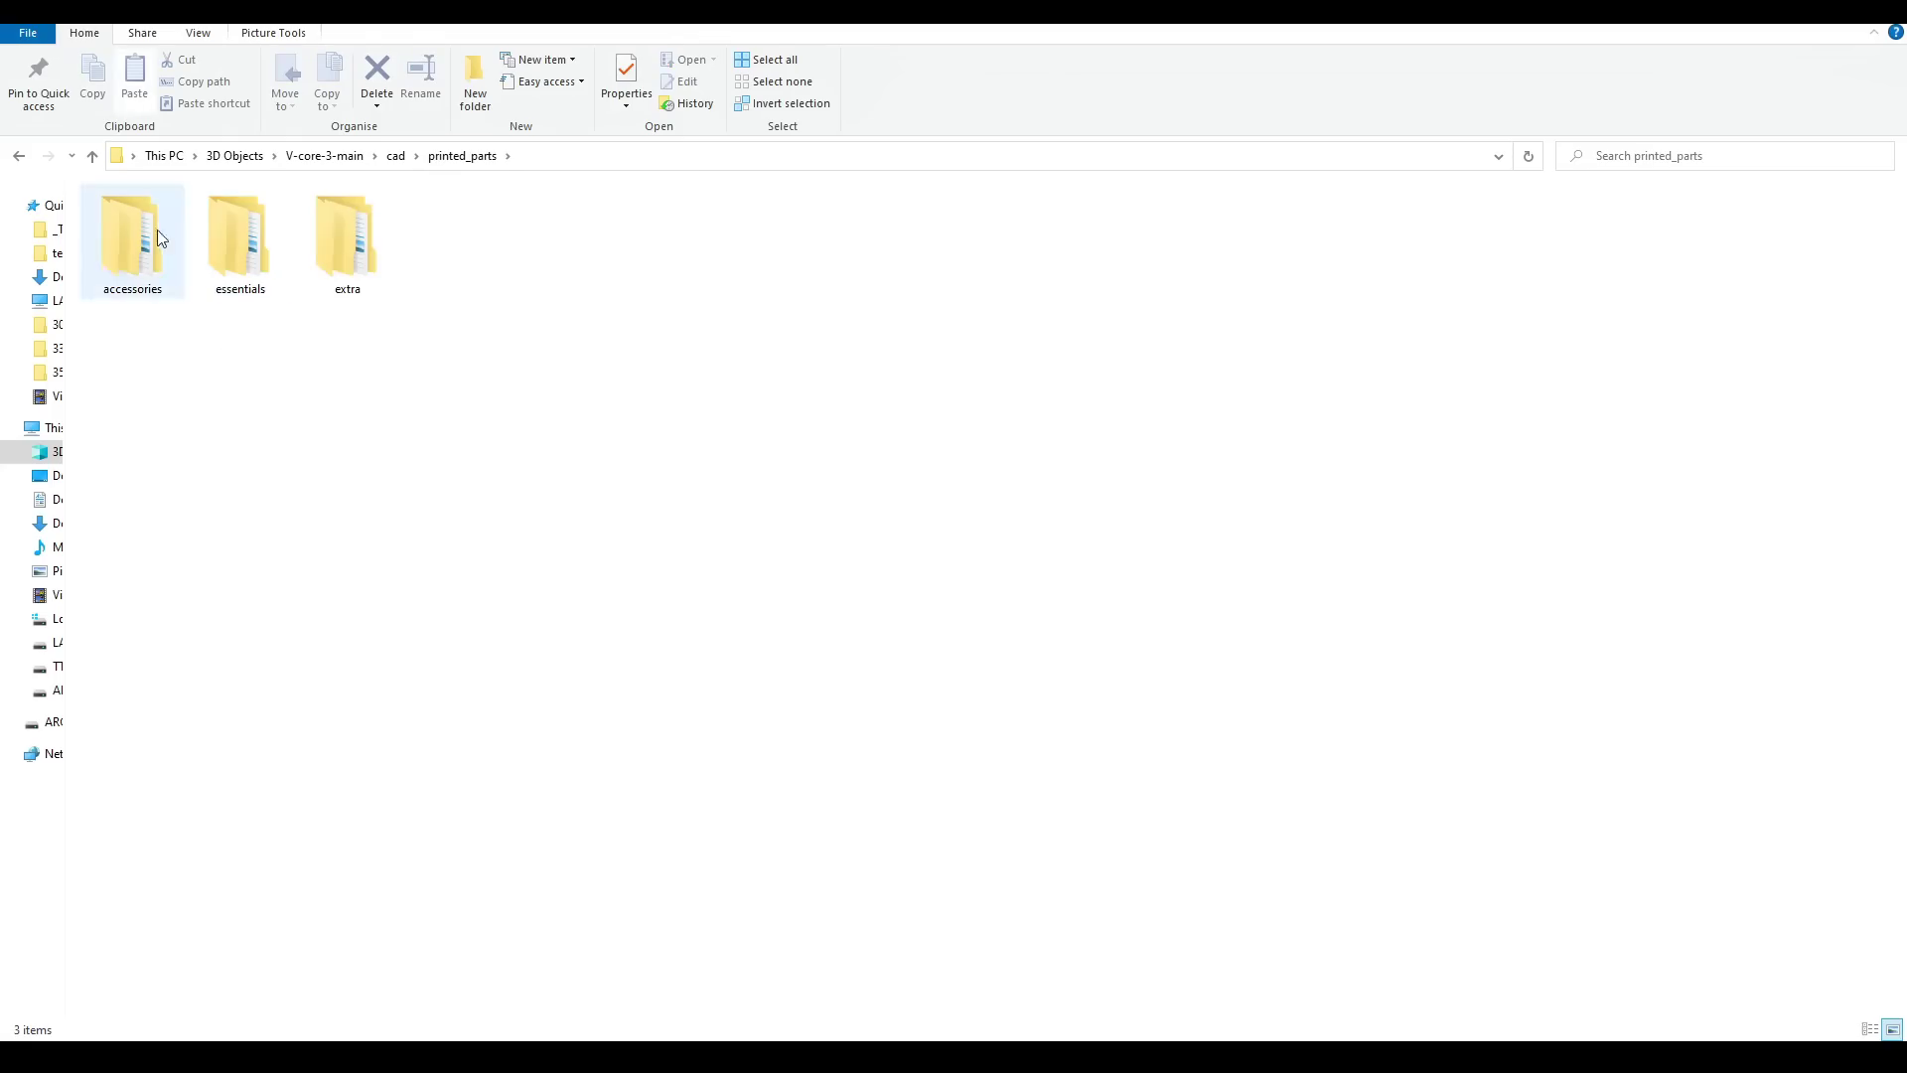
pyautogui.doubleClick(274, 284)
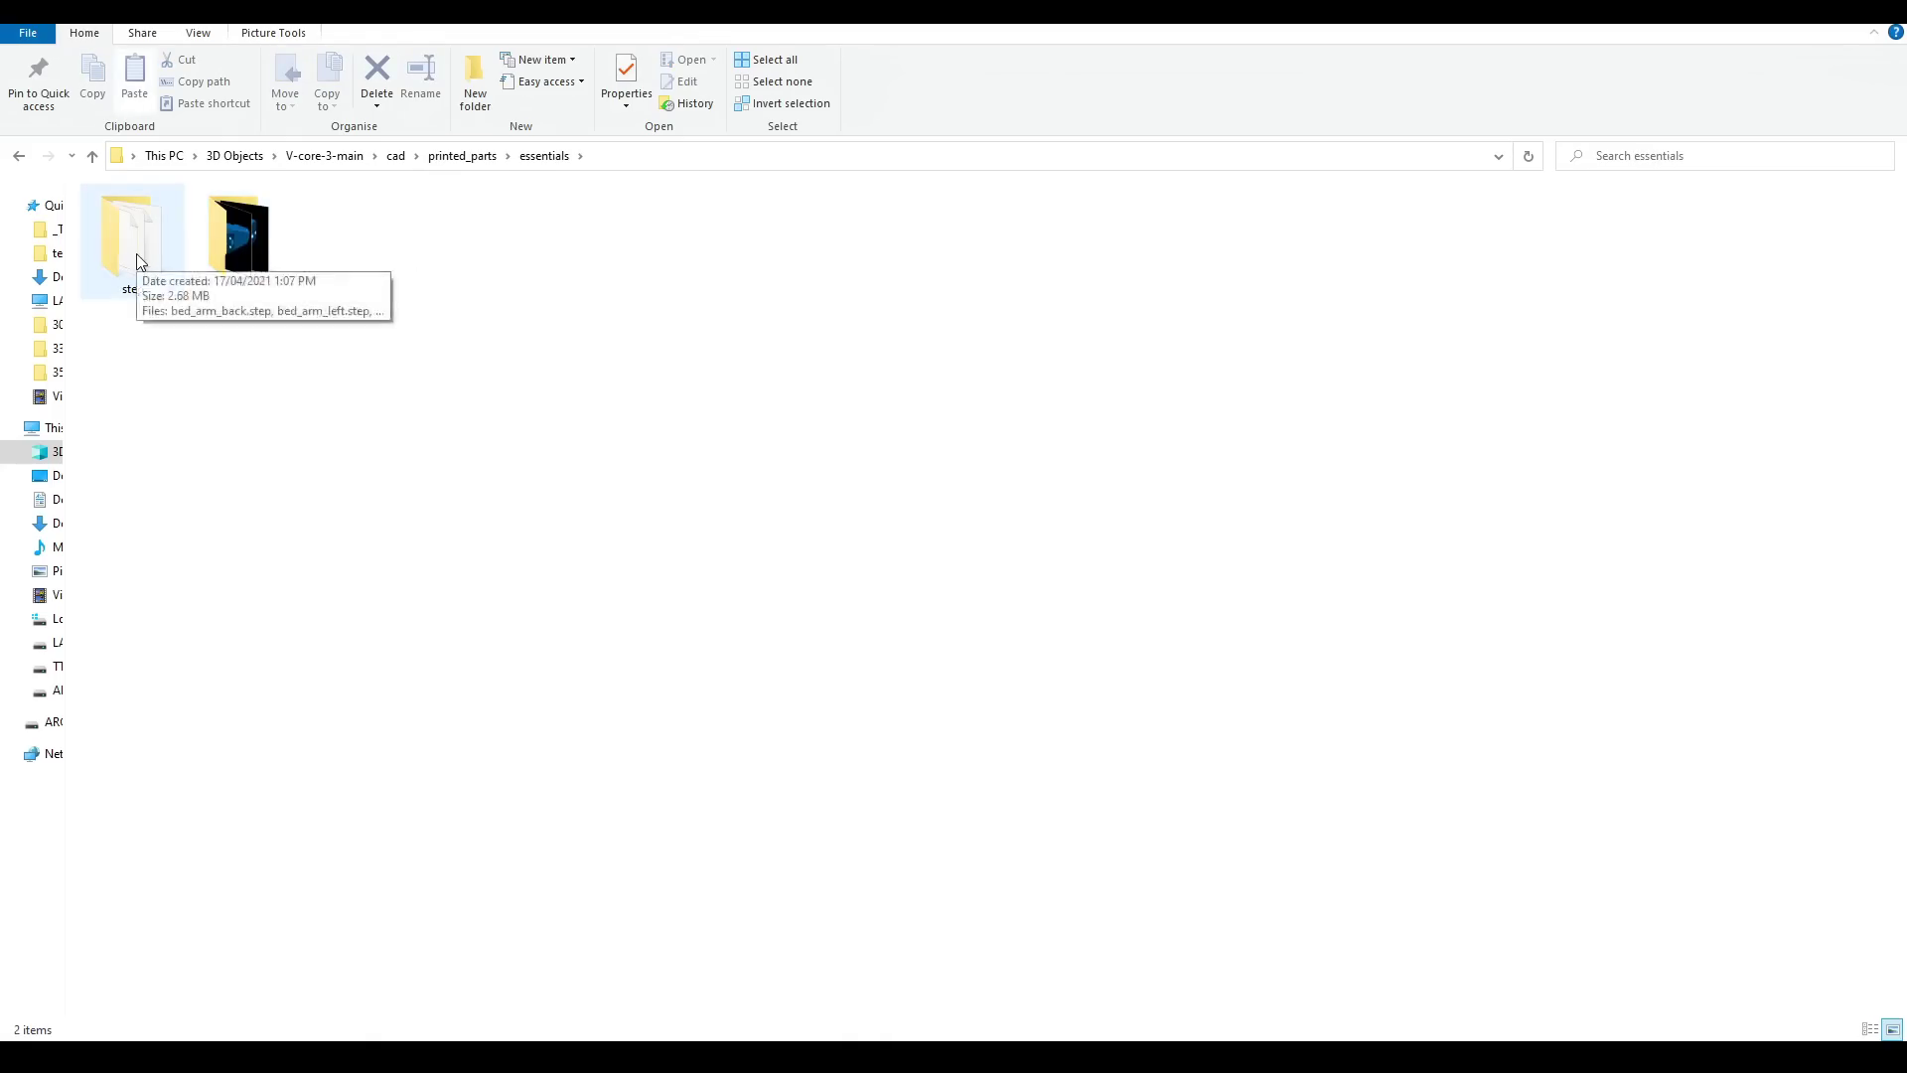
pyautogui.doubleClick(241, 243)
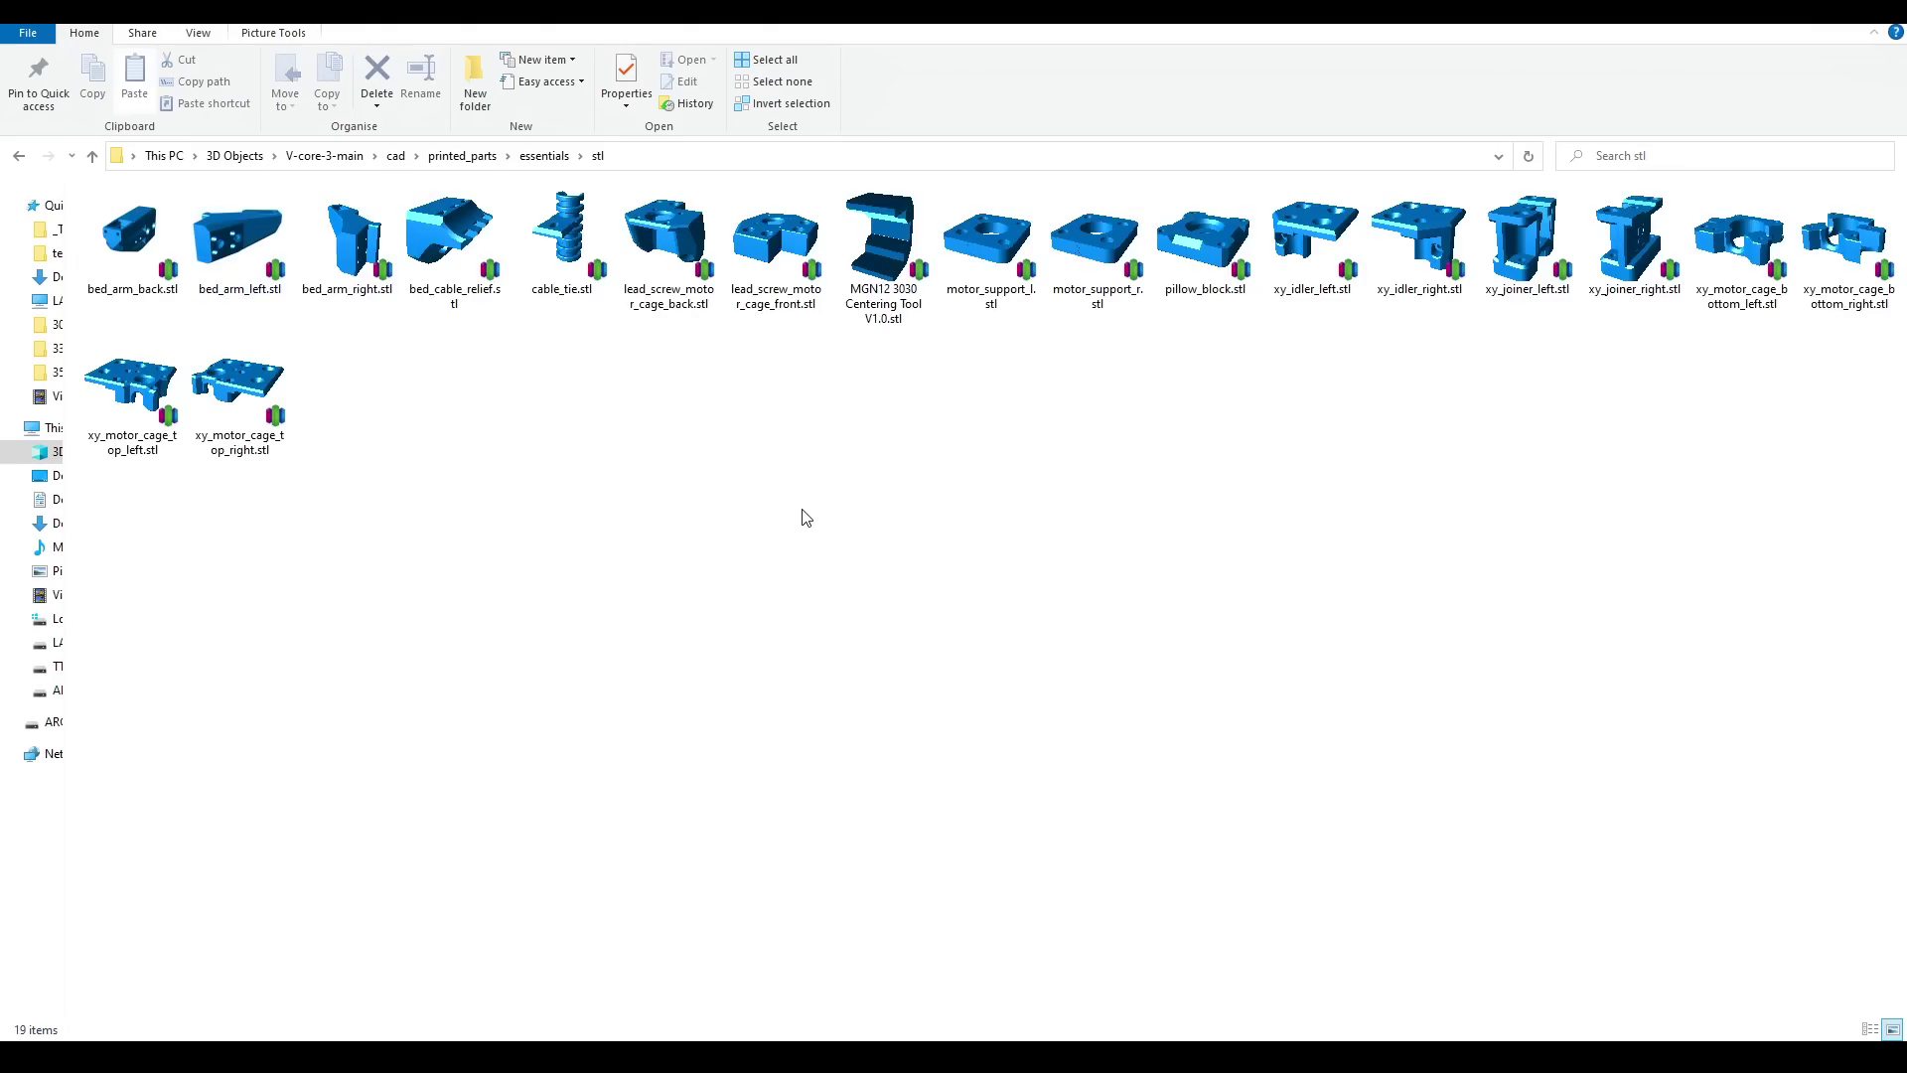
pyautogui.hotkey('alt', 'Tab')
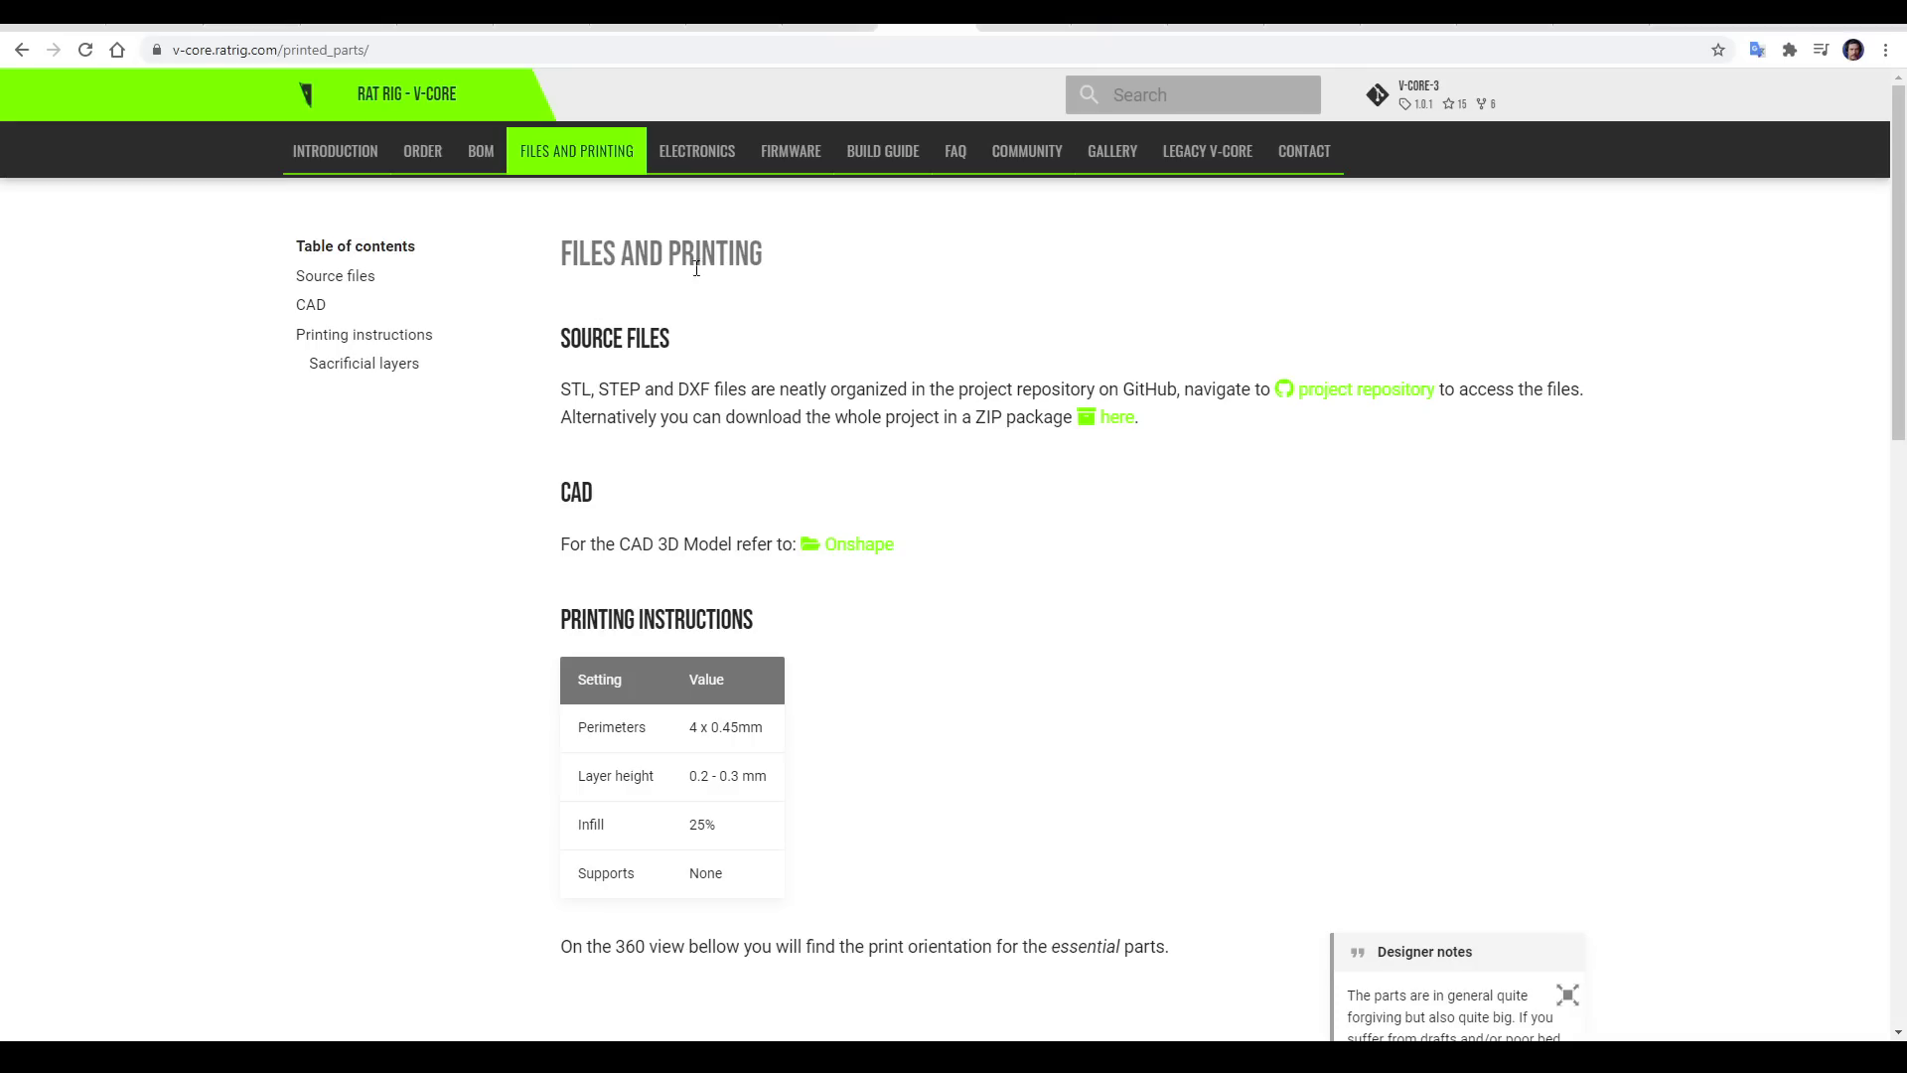
# - Raise perimeter shells from 2 to 3 and rotate the 360° plate of green parts
pyautogui.scroll(-4, 1128, 292)
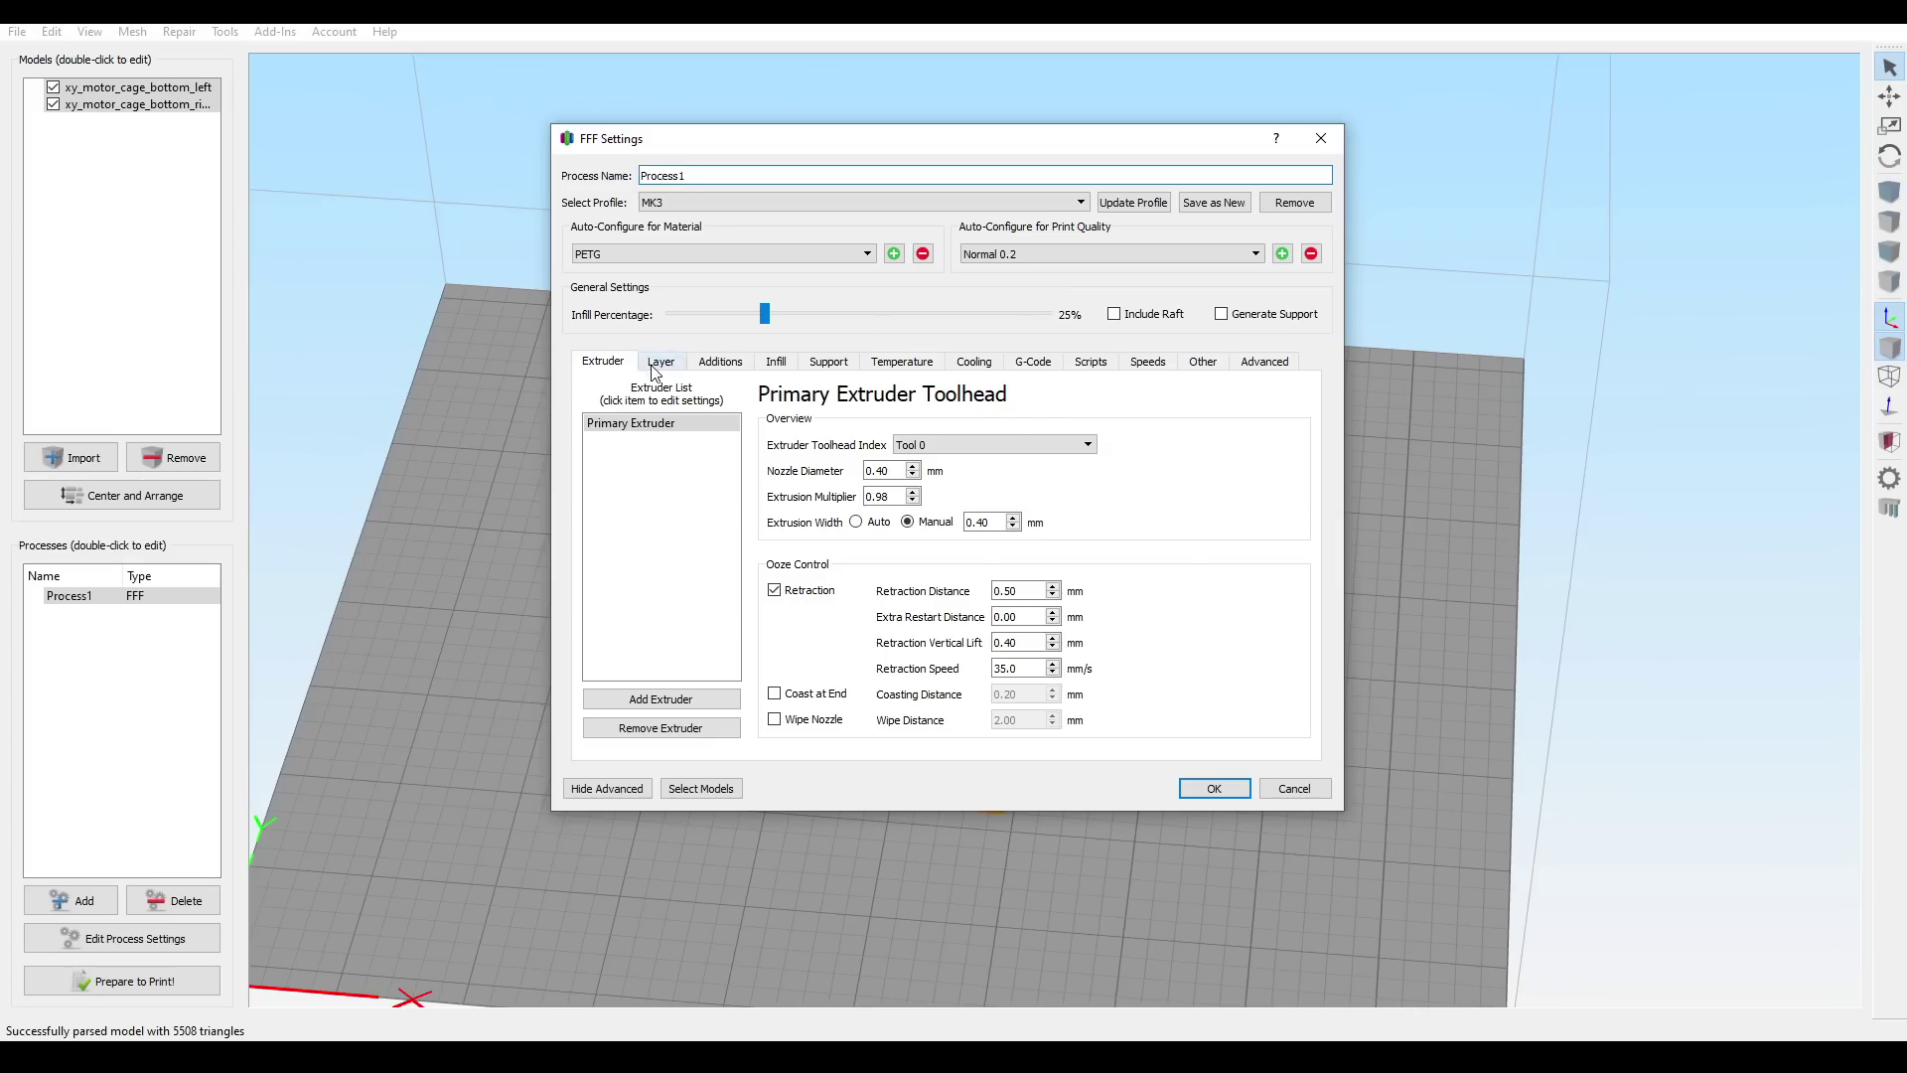
pyautogui.click(661, 362)
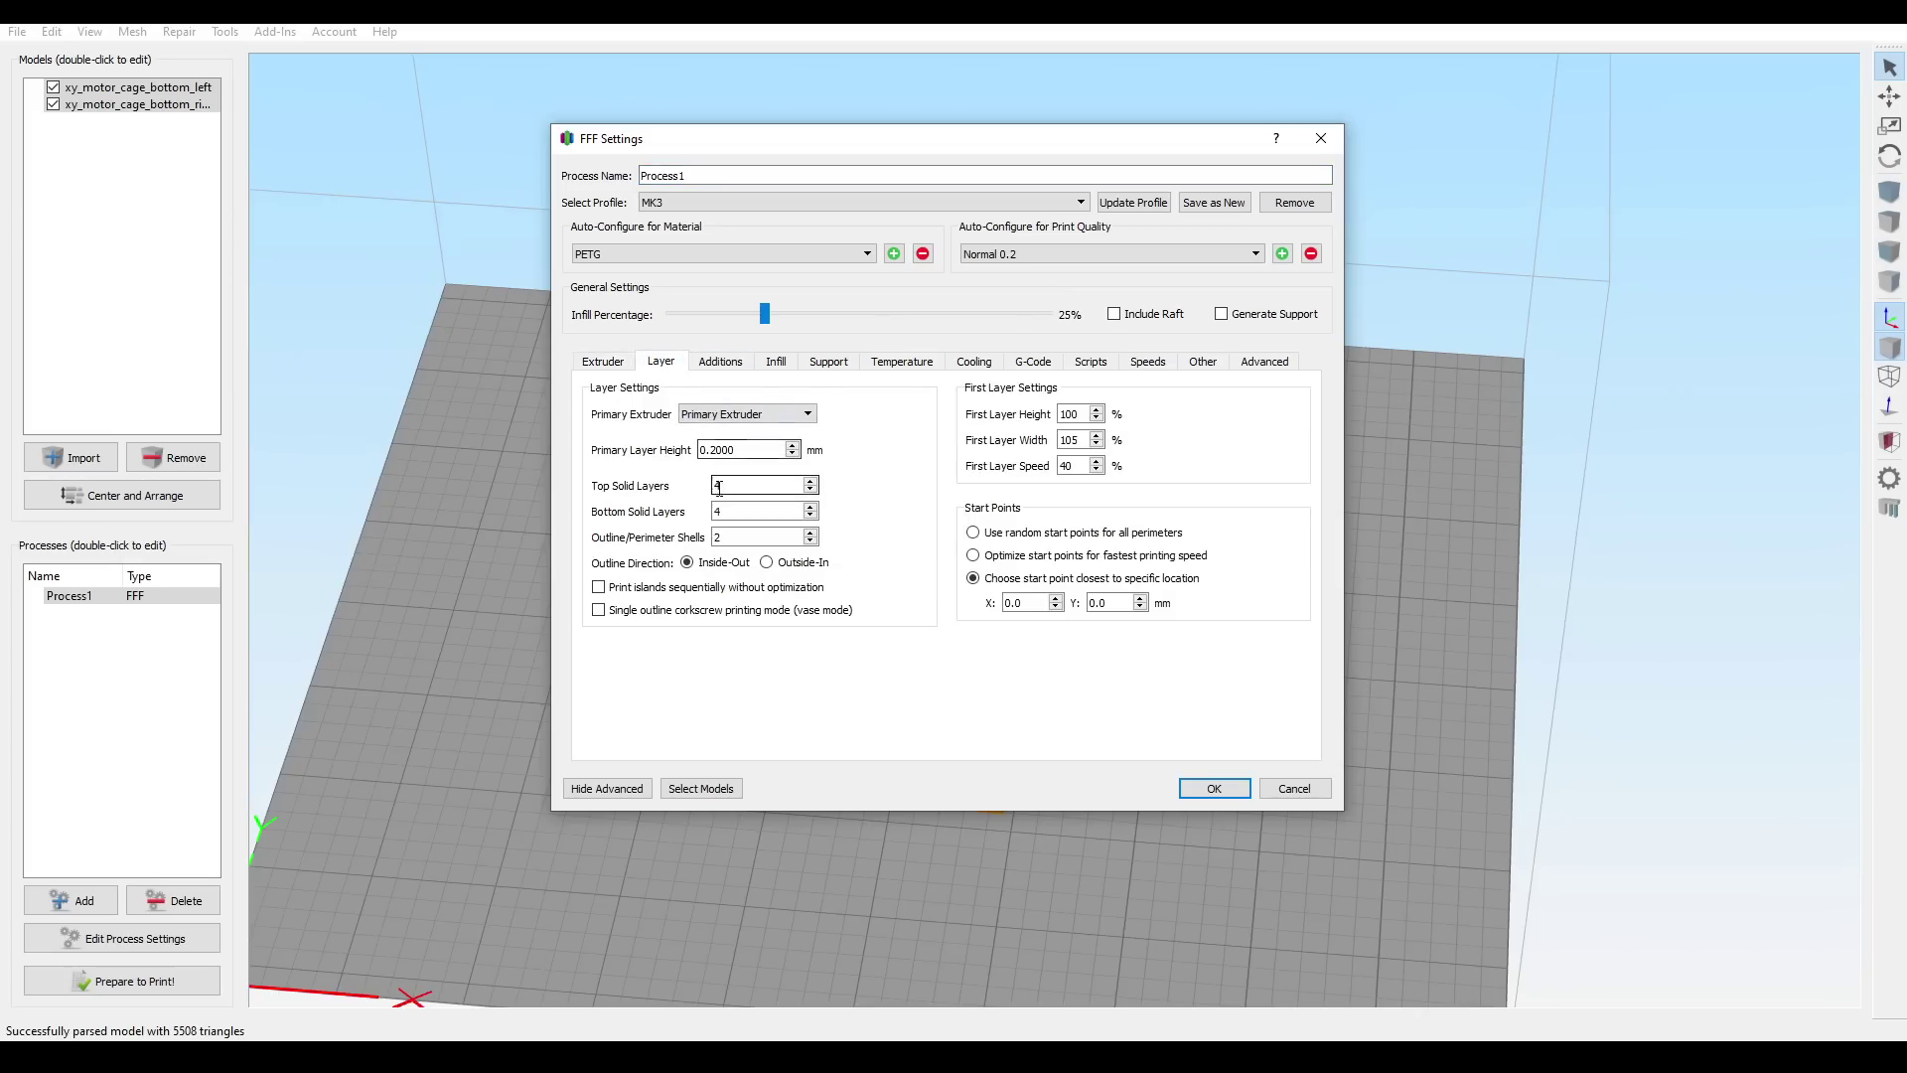
pyautogui.click(811, 533)
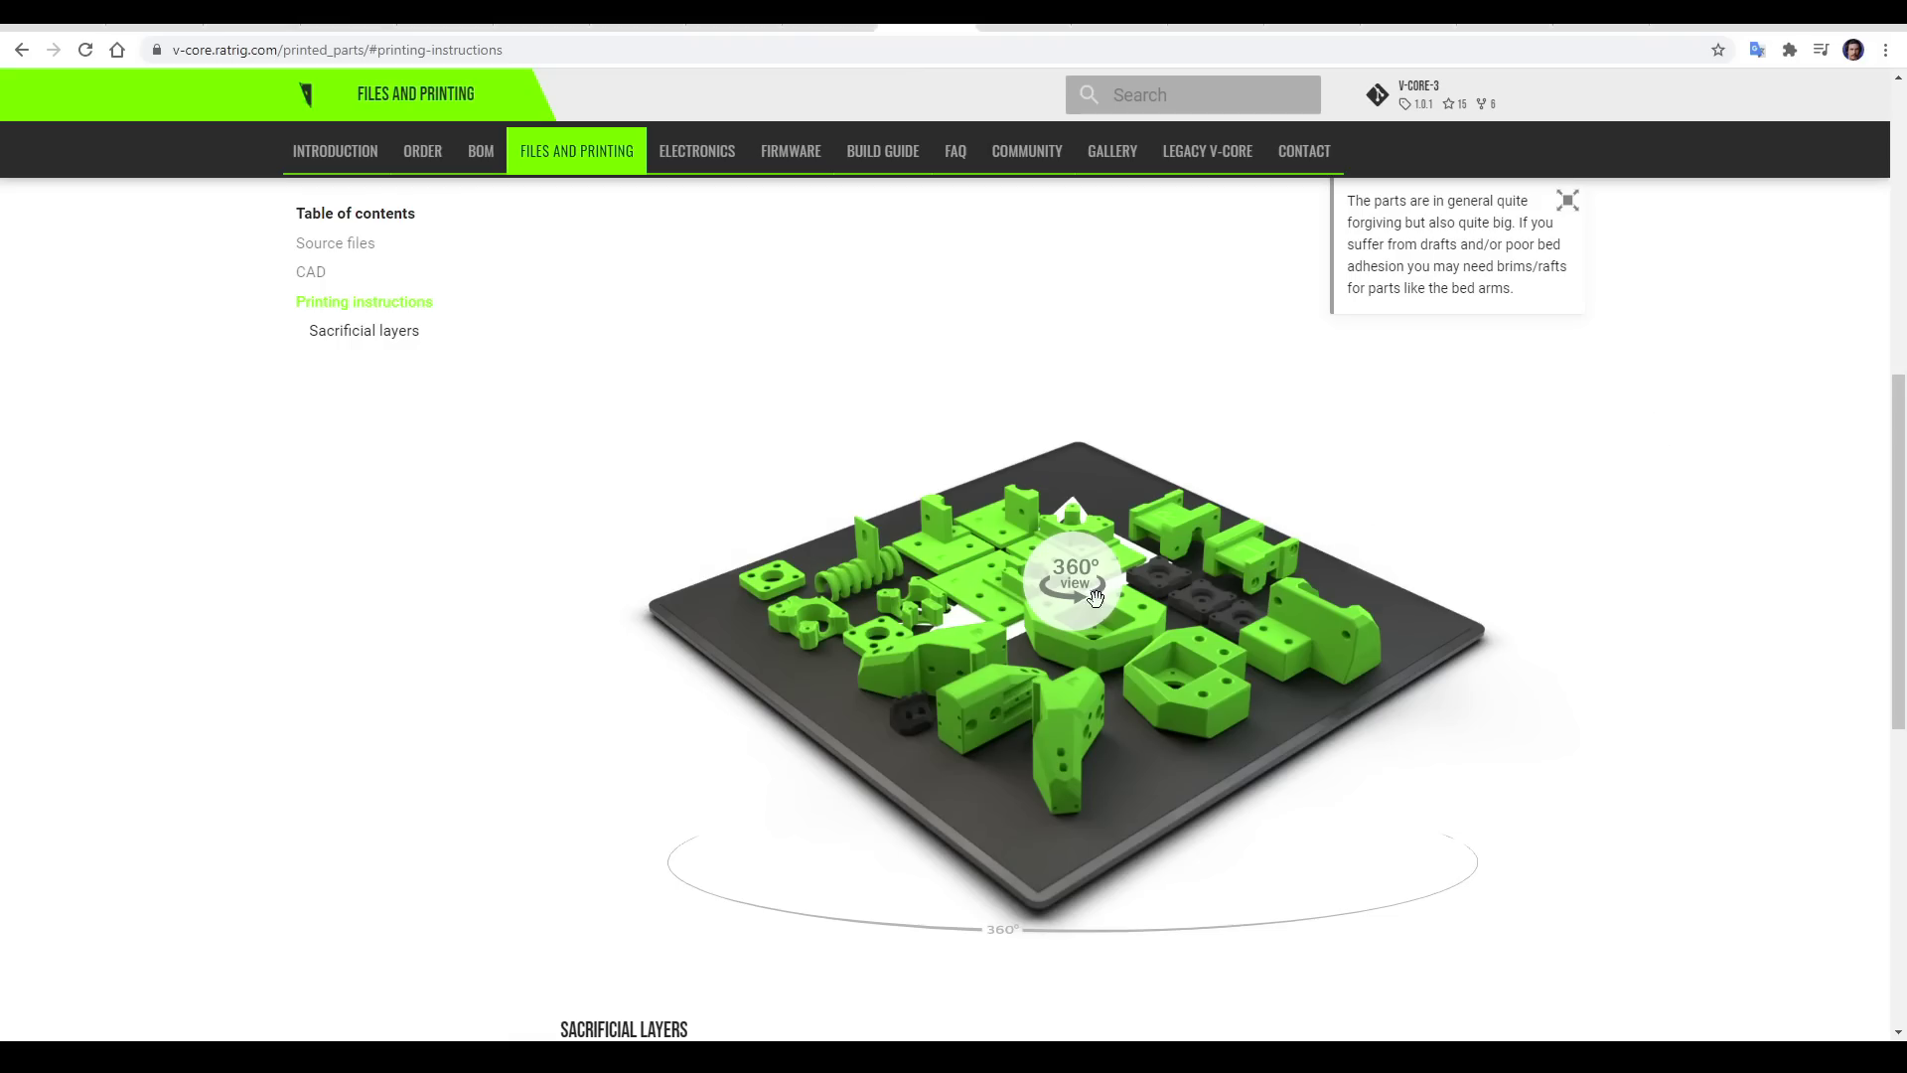
pyautogui.moveTo(1355, 765); pyautogui.dragTo(1298, 778)
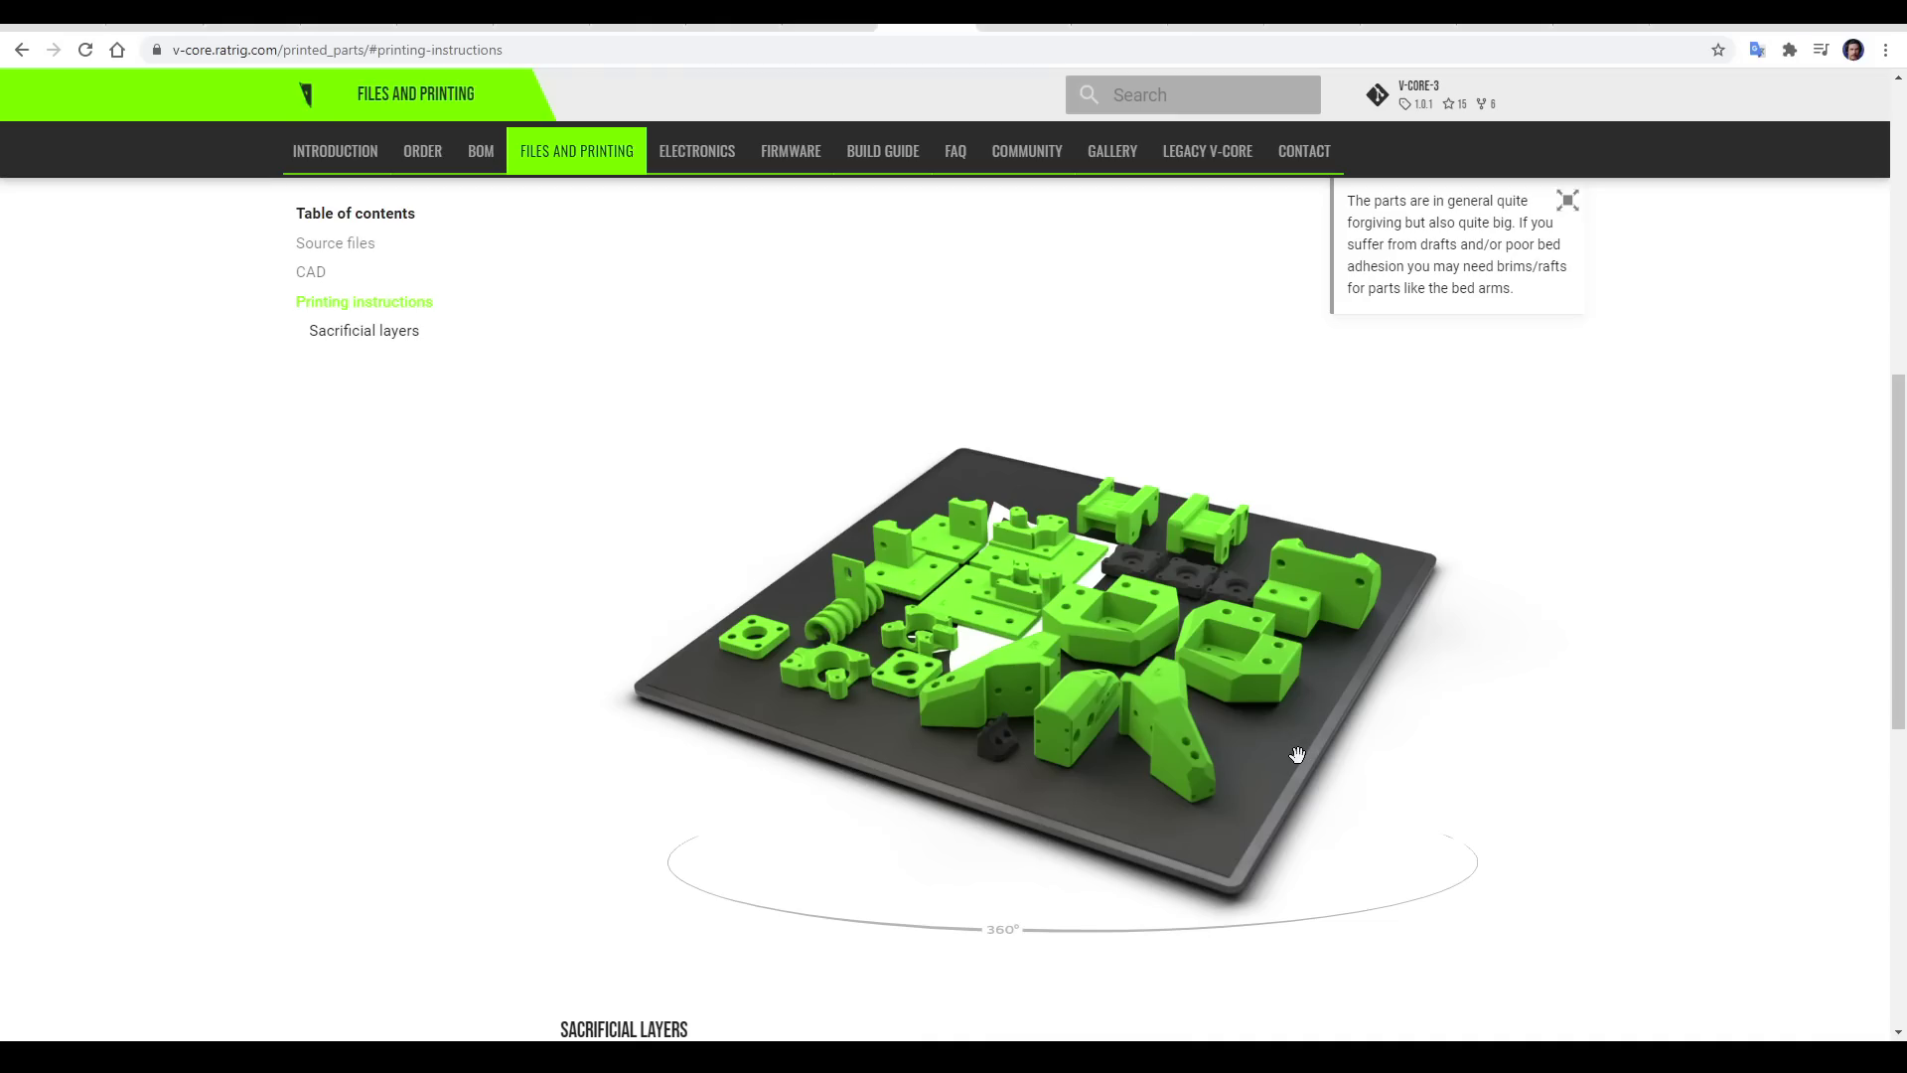
pyautogui.moveTo(1297, 755); pyautogui.dragTo(1103, 765)
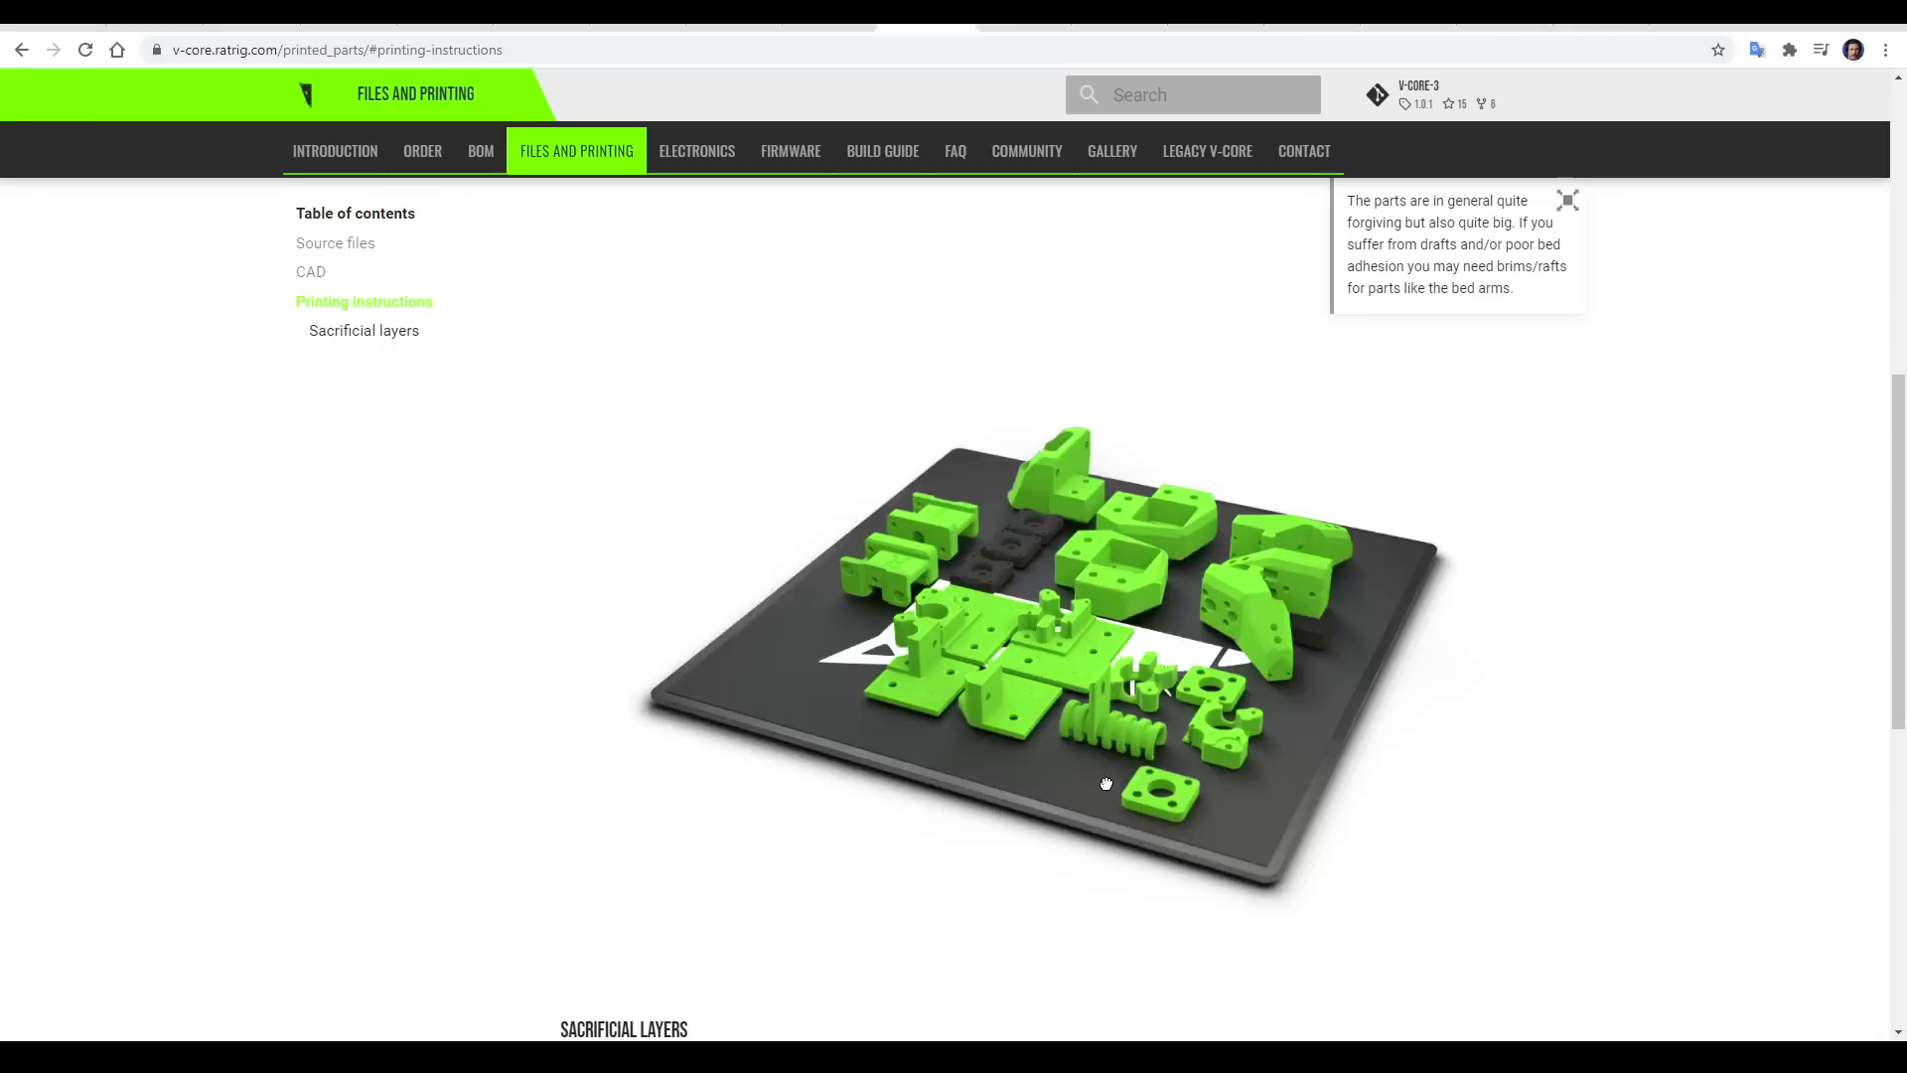
# - Lay xy_joiner_right and xy_joiner_left flat on their faces, then centre and arrange them
pyautogui.moveTo(1052, 784); pyautogui.dragTo(1488, 736)
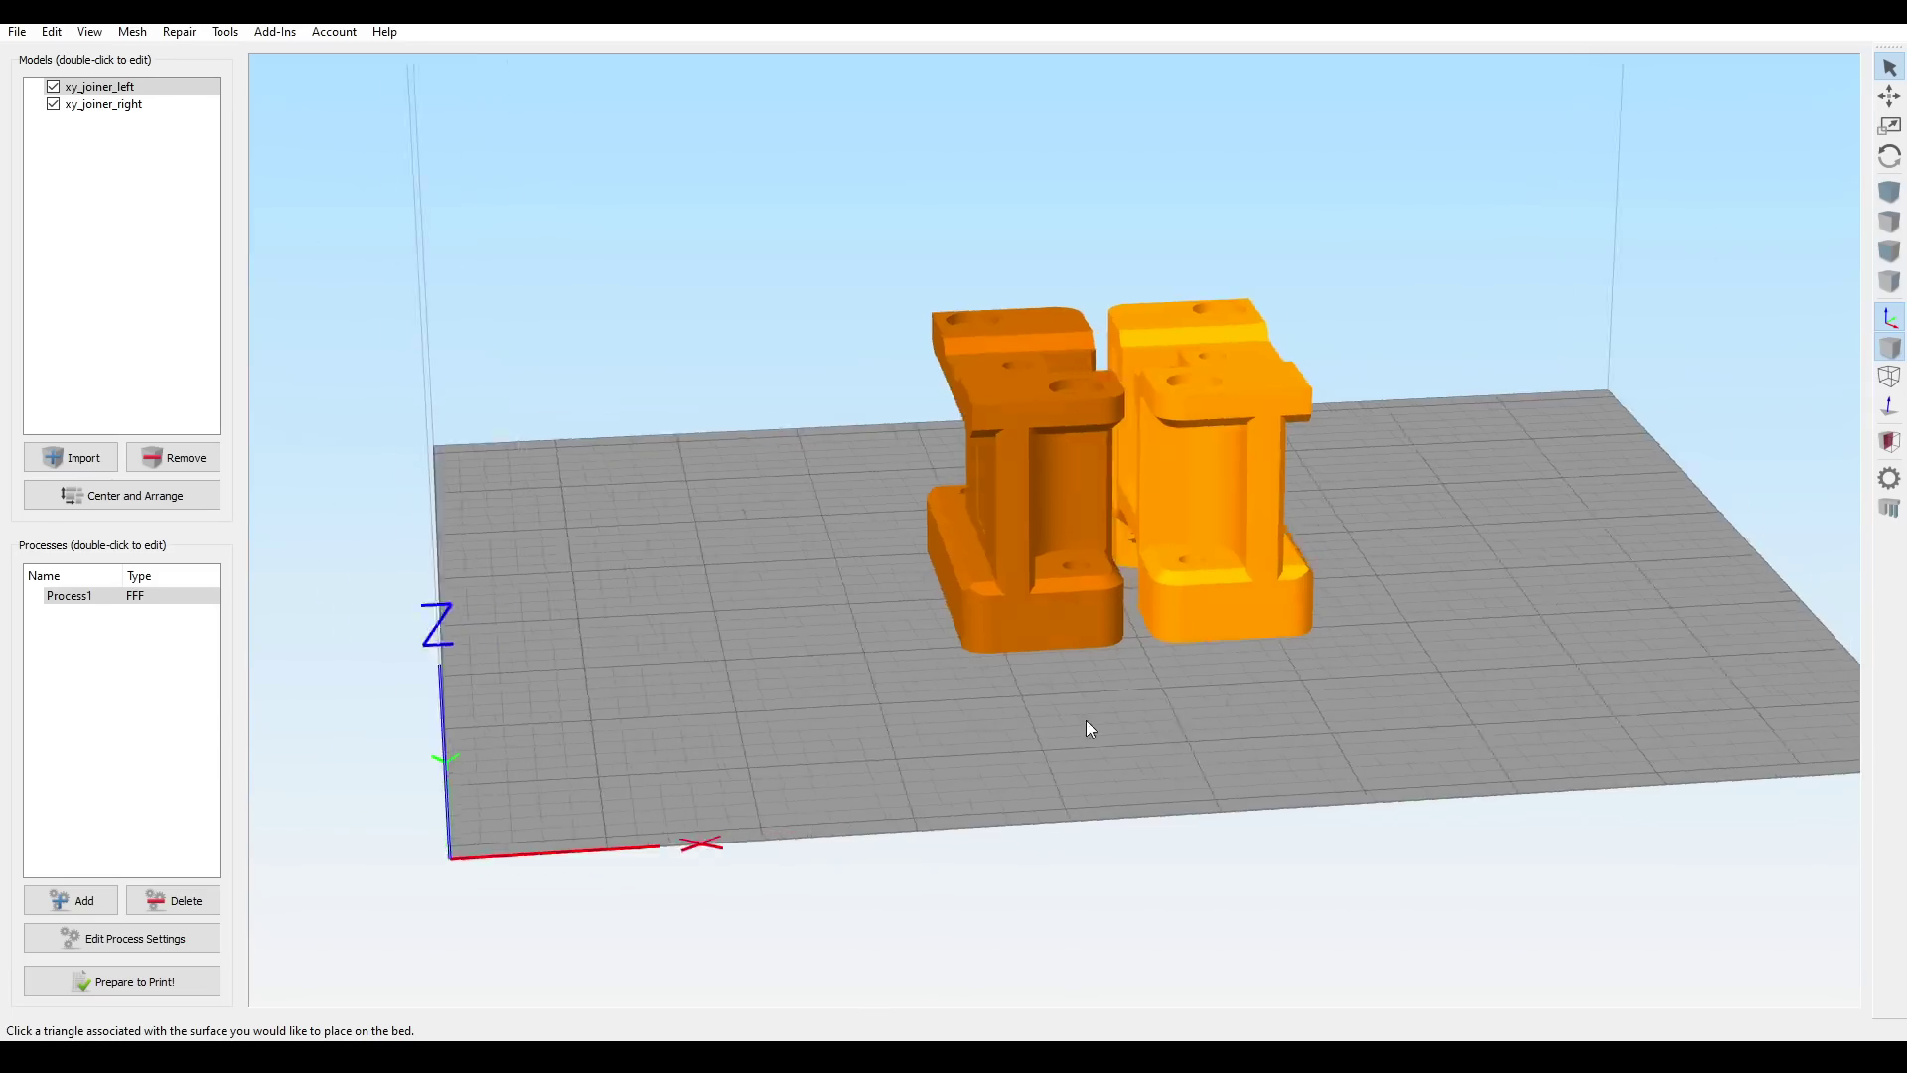
pyautogui.moveTo(1086, 719); pyautogui.dragTo(1089, 546)
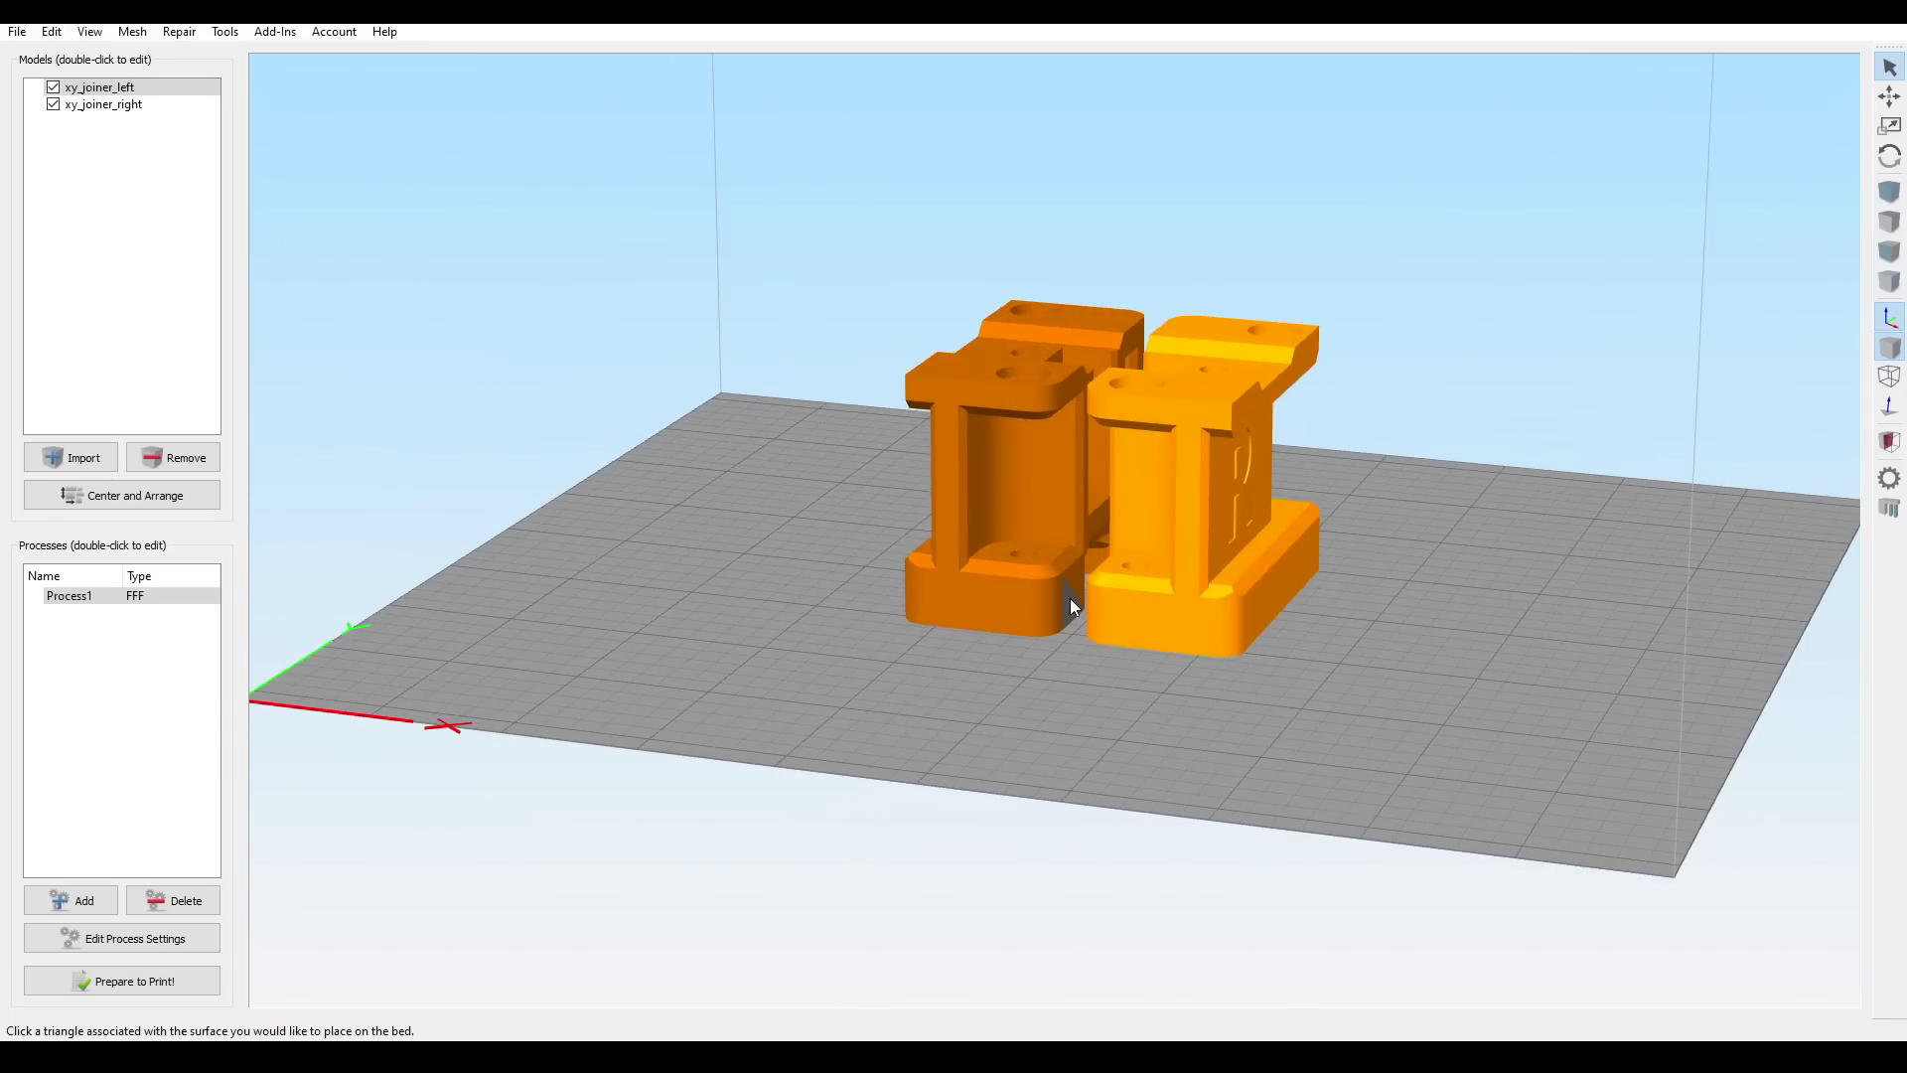
pyautogui.click(1070, 586)
pyautogui.moveTo(1043, 661); pyautogui.dragTo(1299, 663)
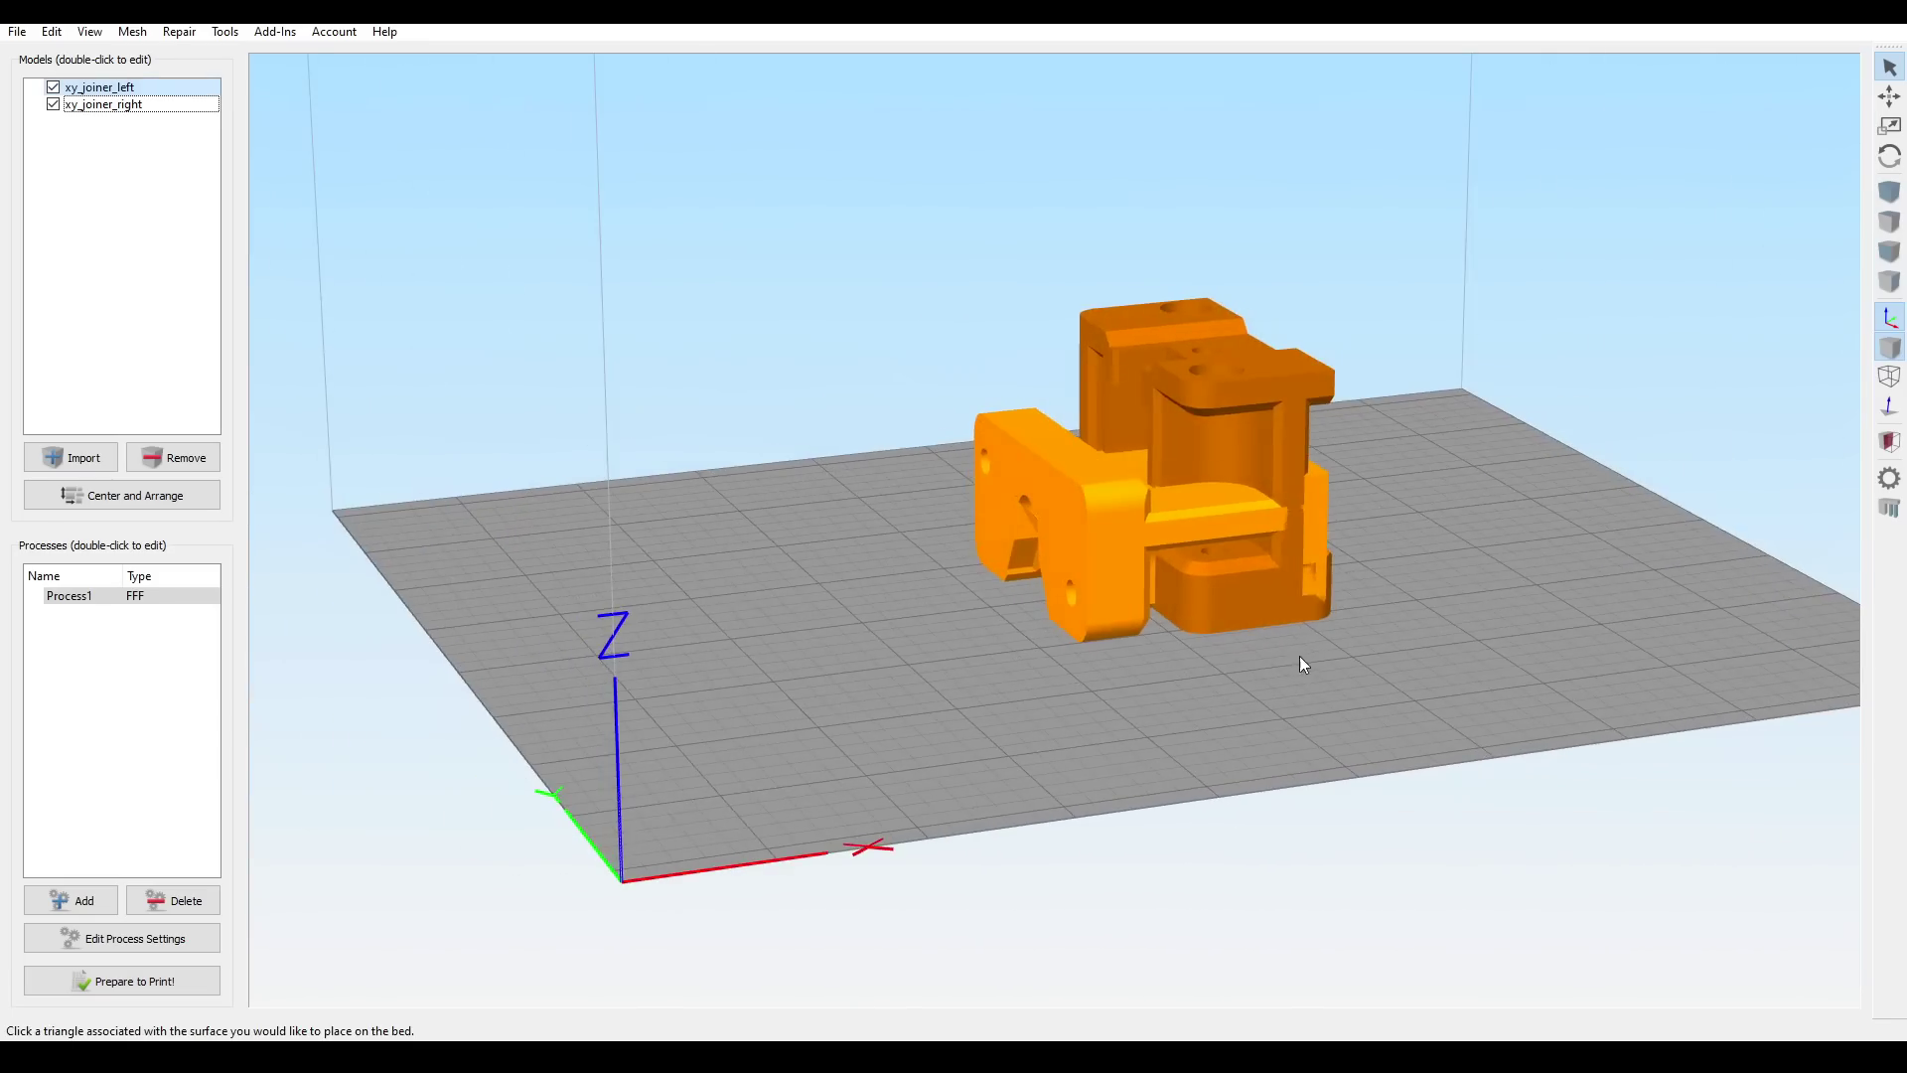
pyautogui.click(1178, 390)
pyautogui.click(175, 488)
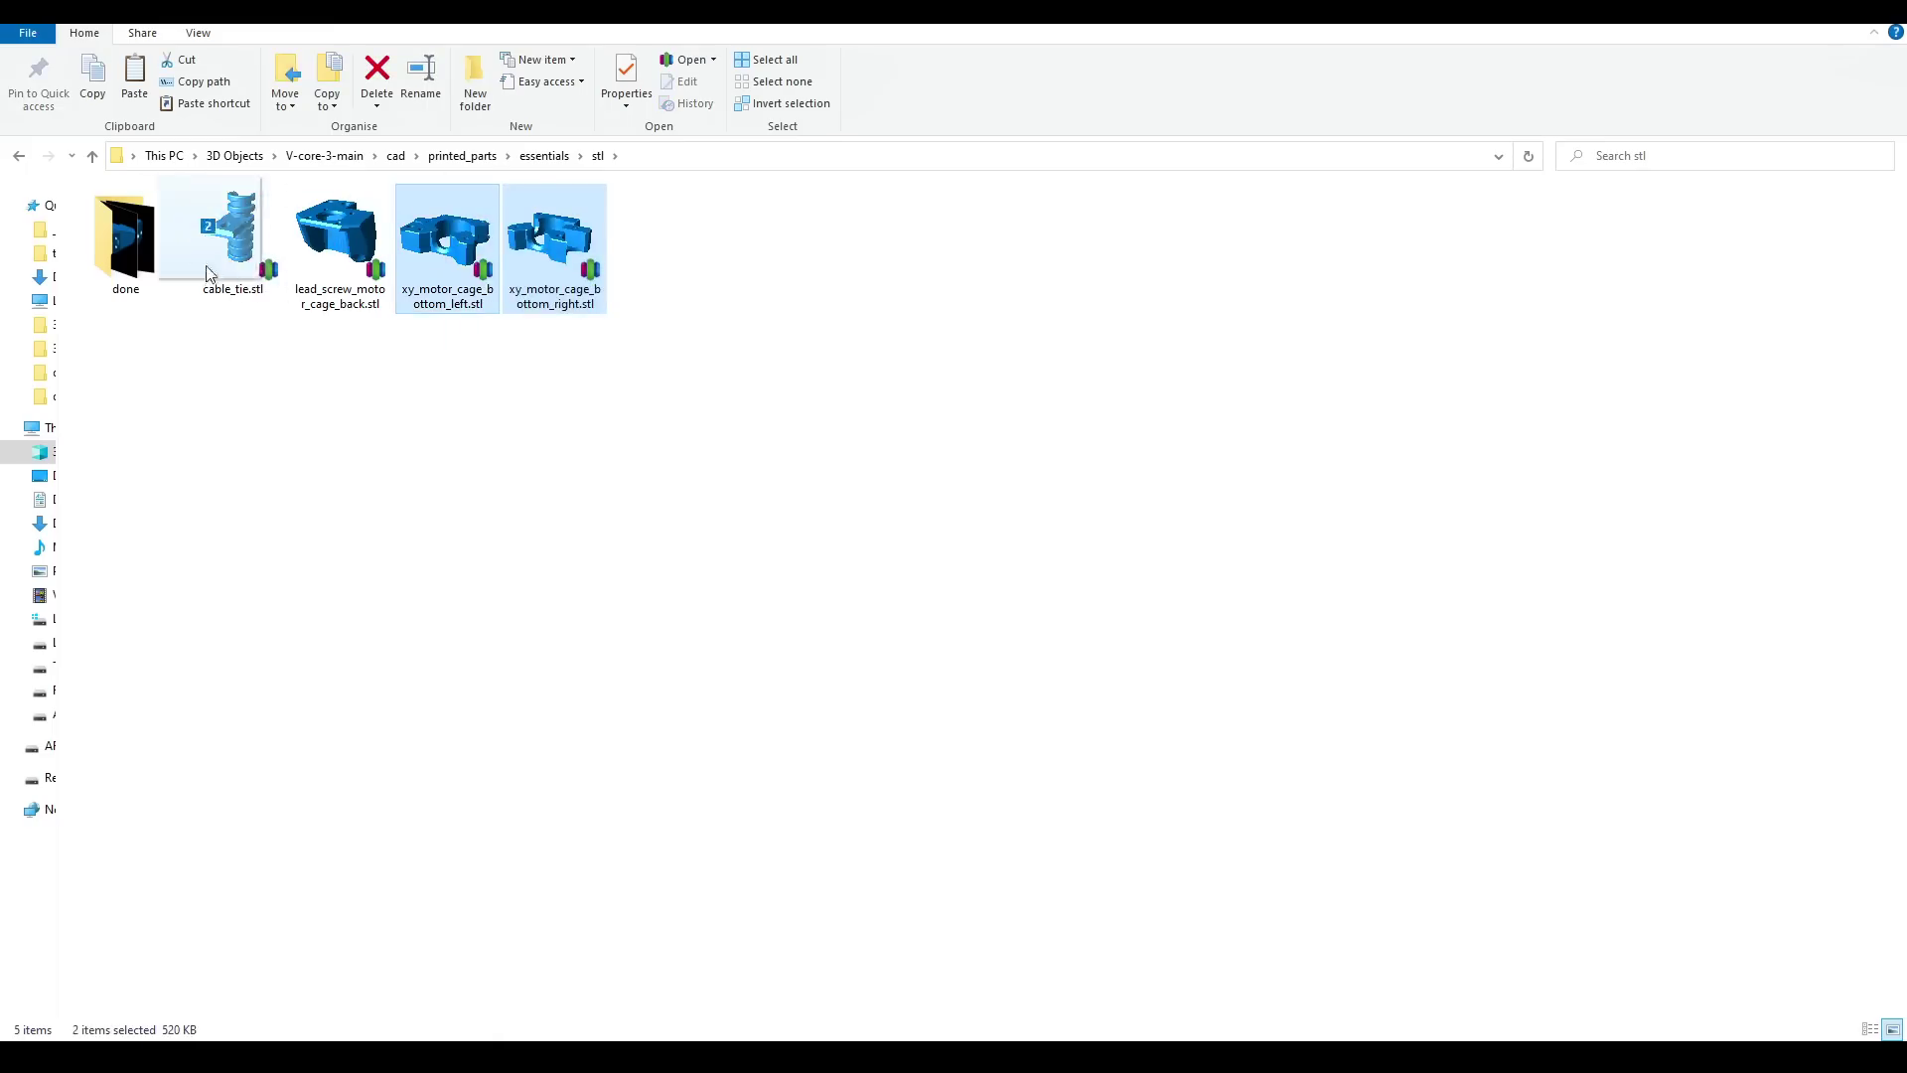
# - Drag the two selected xy_motor_cage_bottom STLs onto the done folder
pyautogui.moveTo(207, 273); pyautogui.dragTo(125, 241)
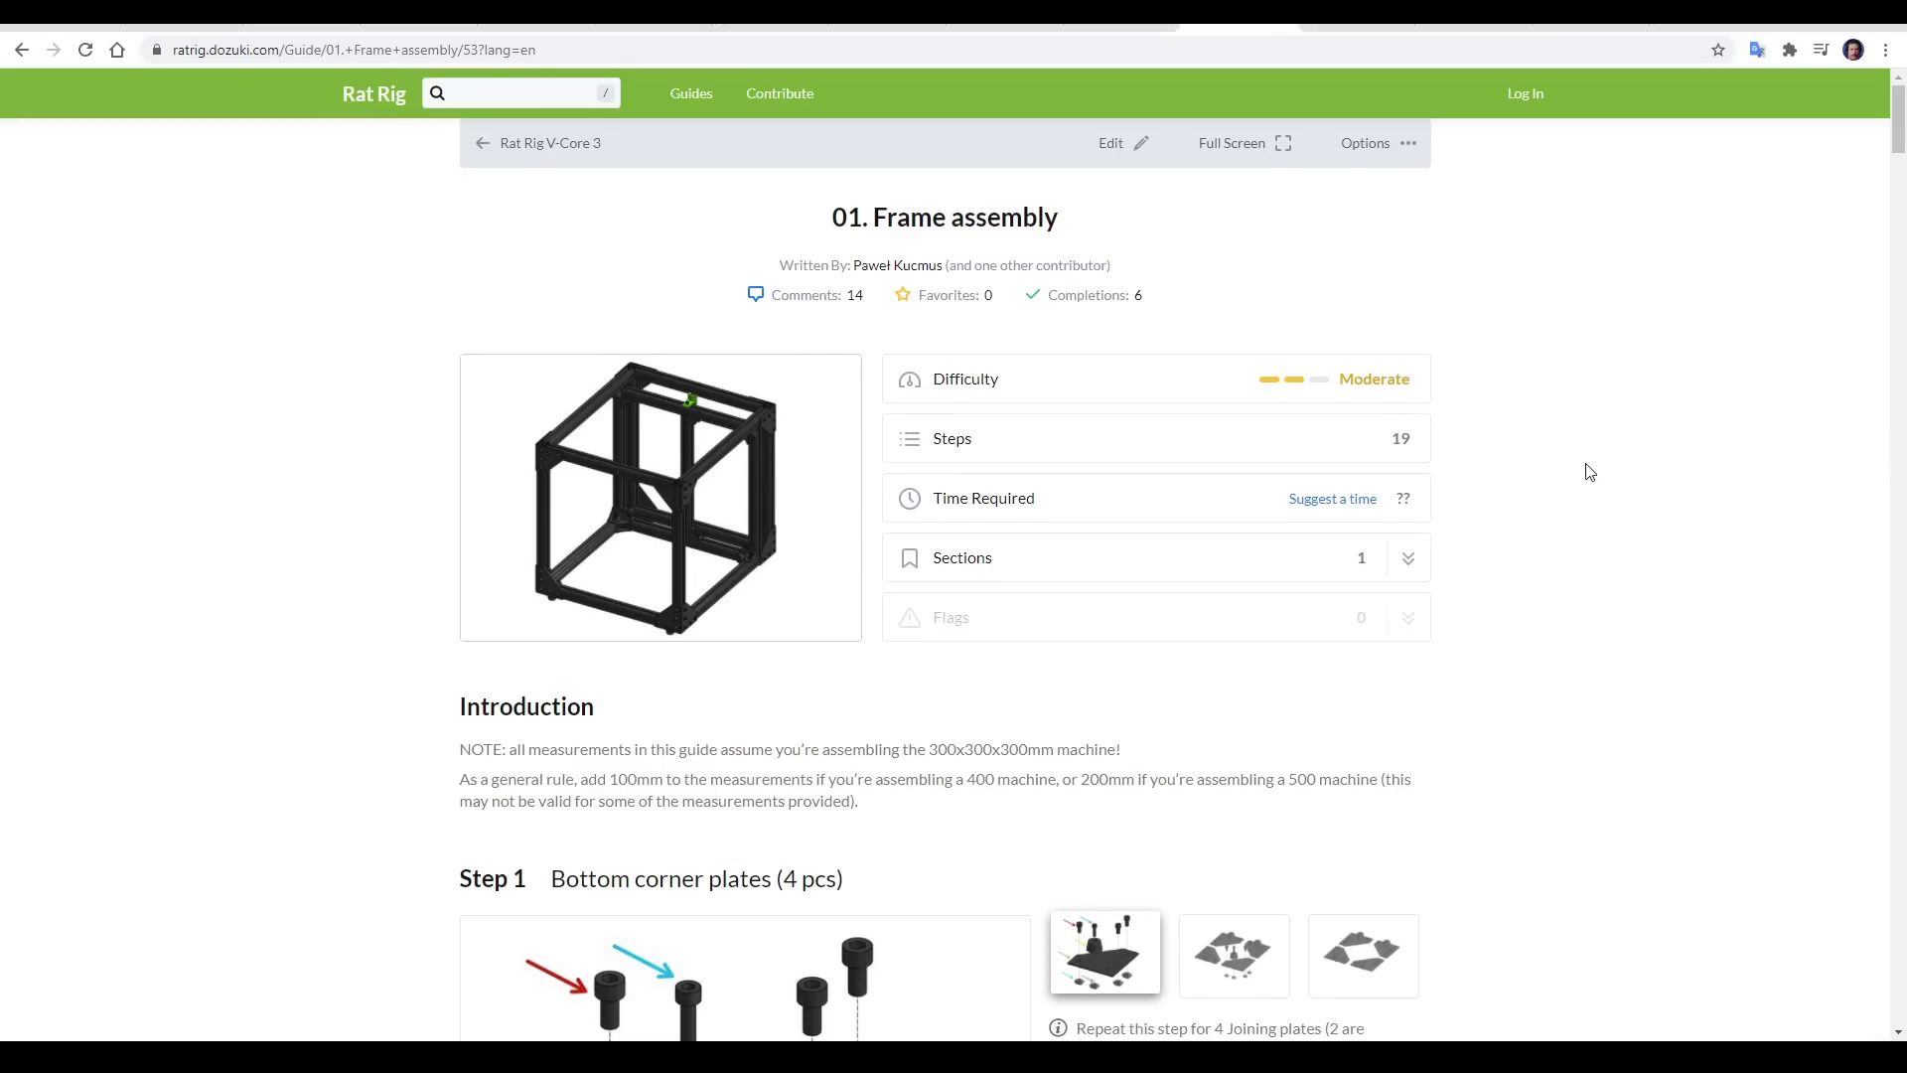
# - Scroll to Step 8's optional inner frame panel and highlight the note that panels aren't supplied
pyautogui.scroll(-20, 1589, 472)
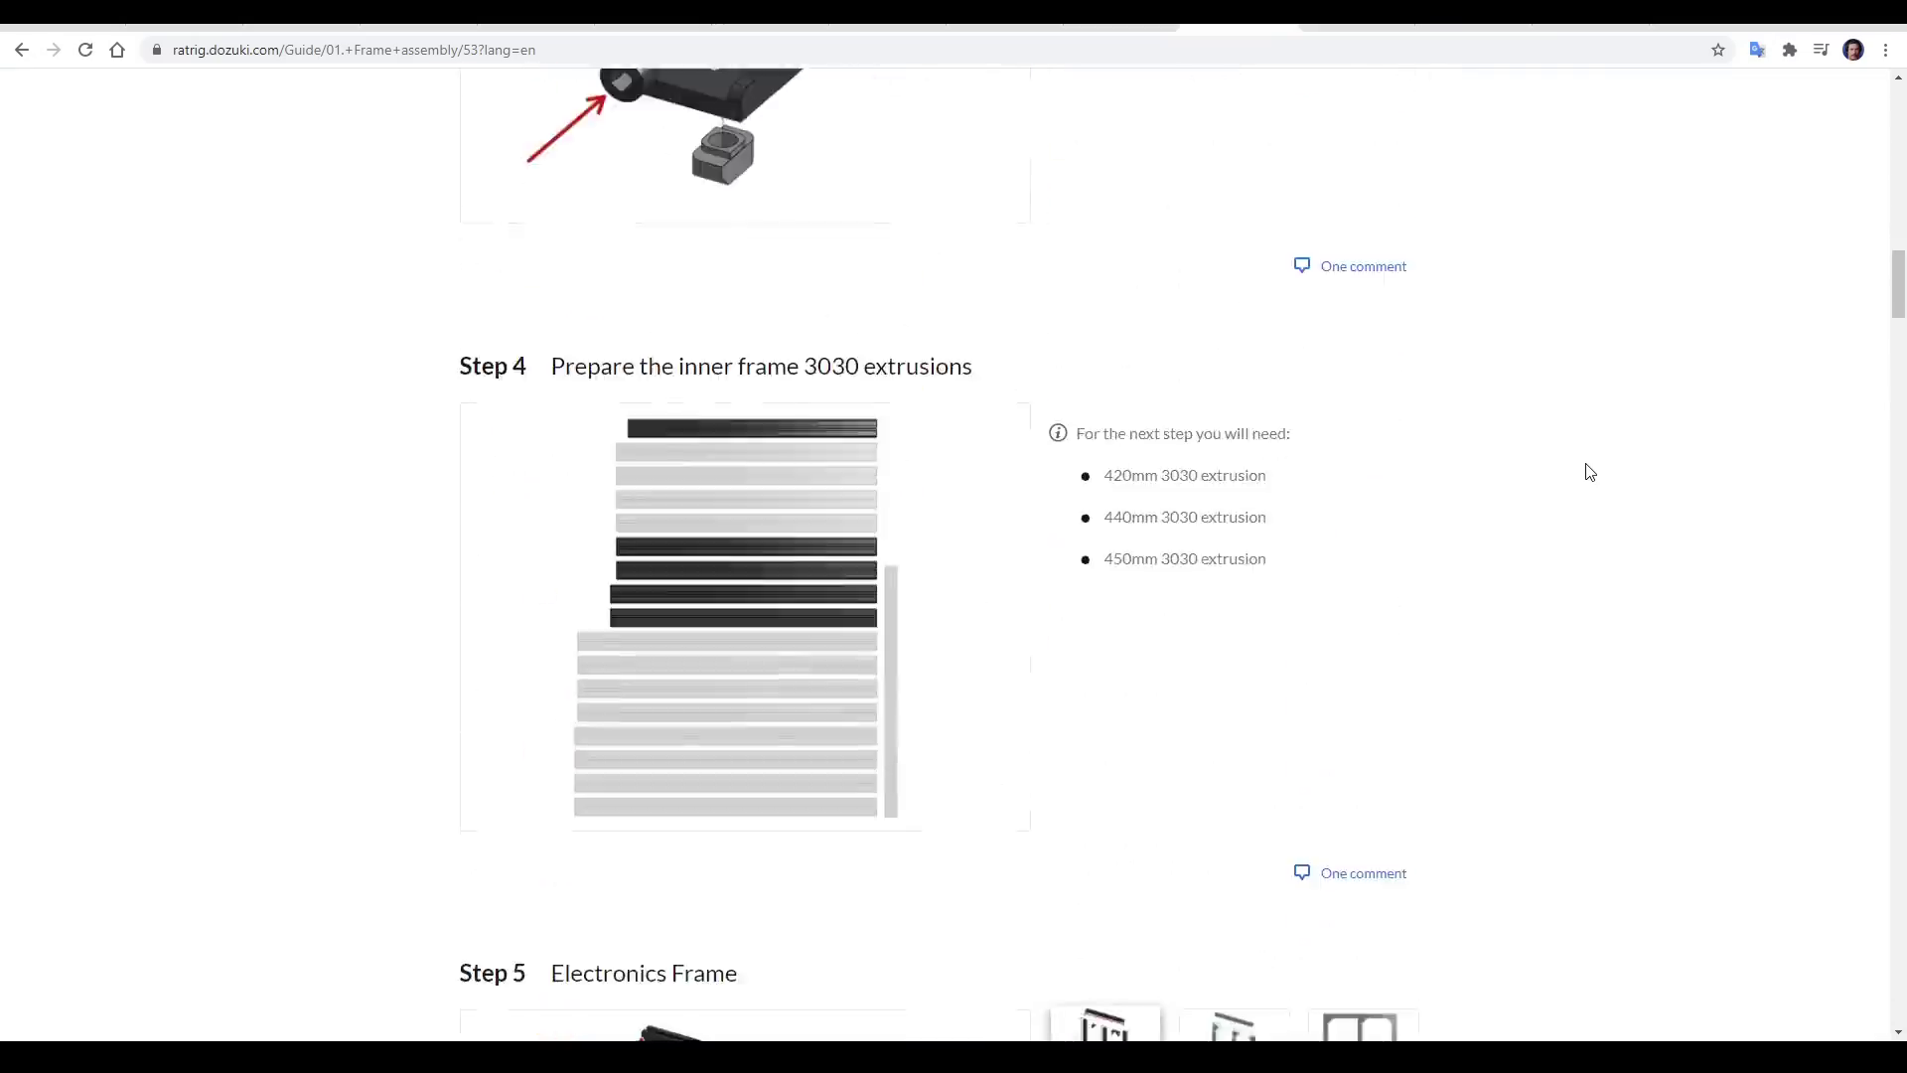
pyautogui.scroll(-20, 1589, 472)
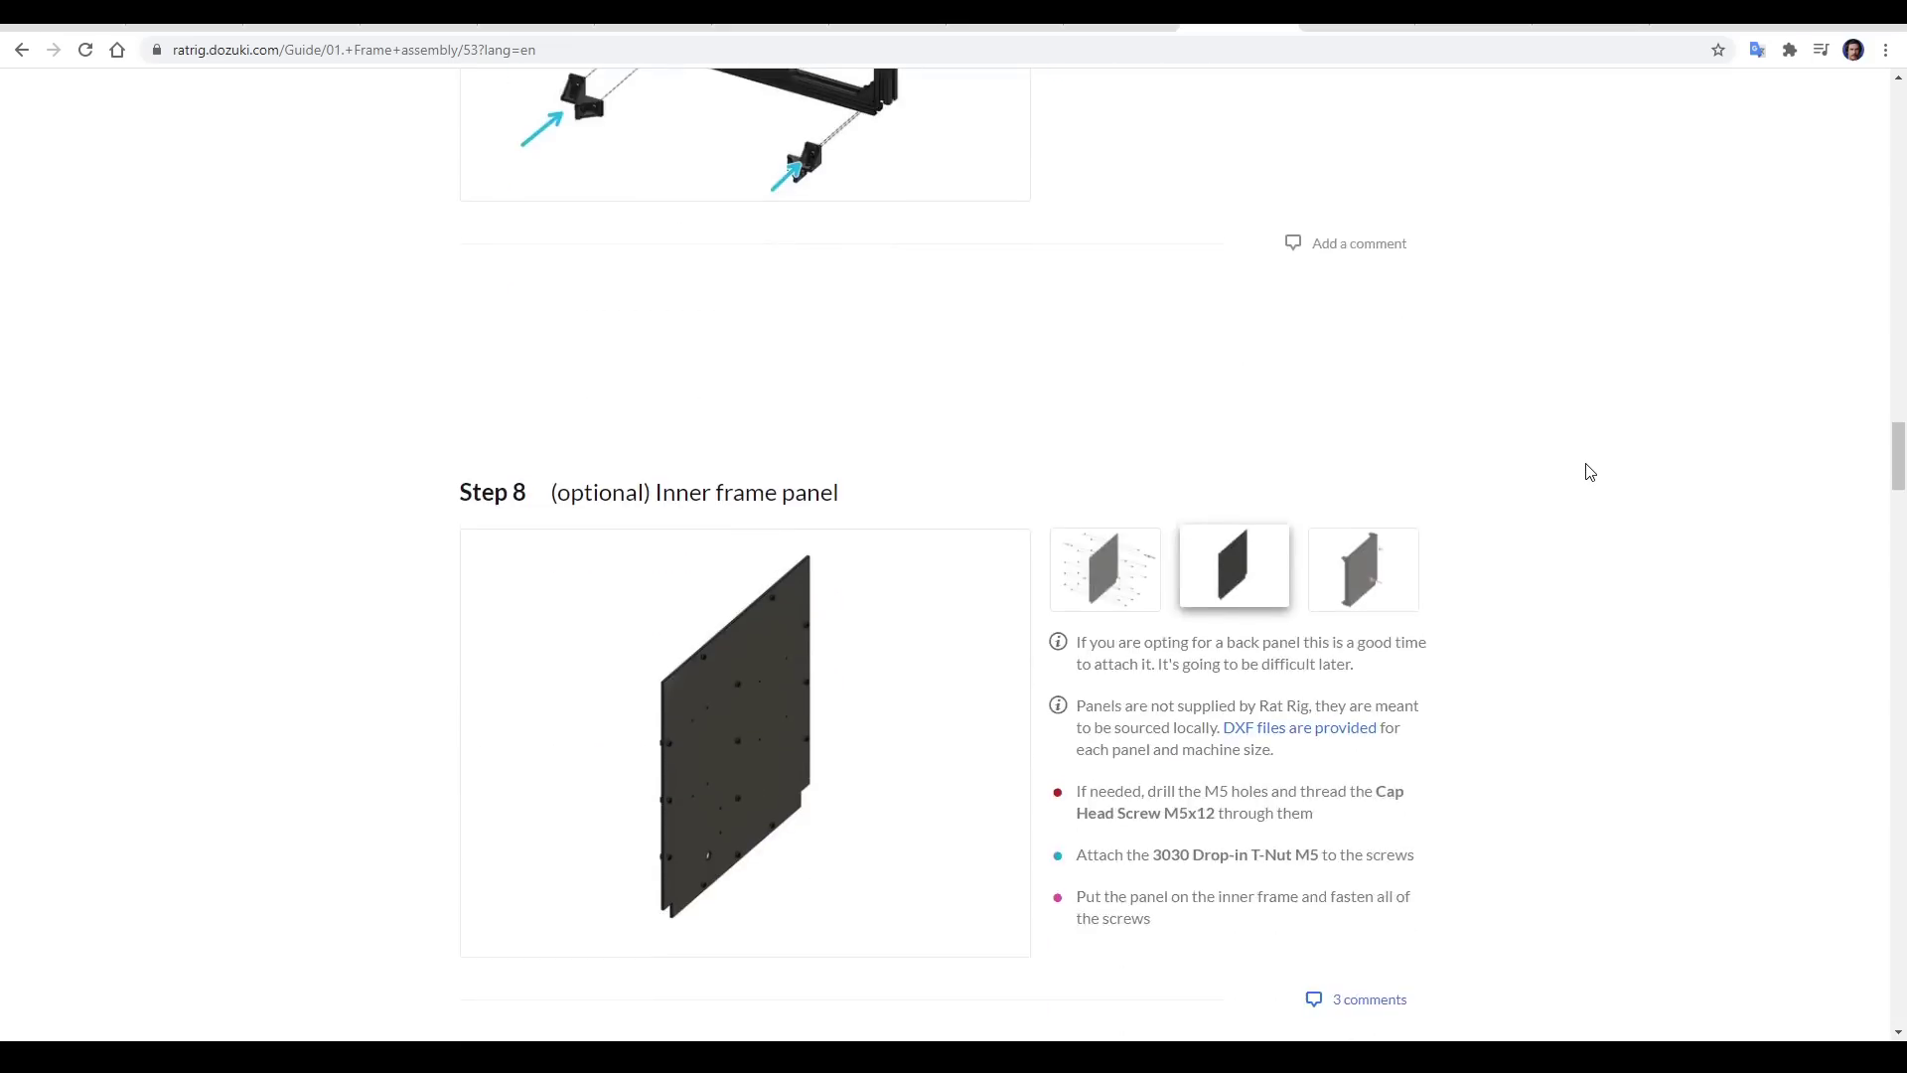
pyautogui.scroll(-2, 1589, 472)
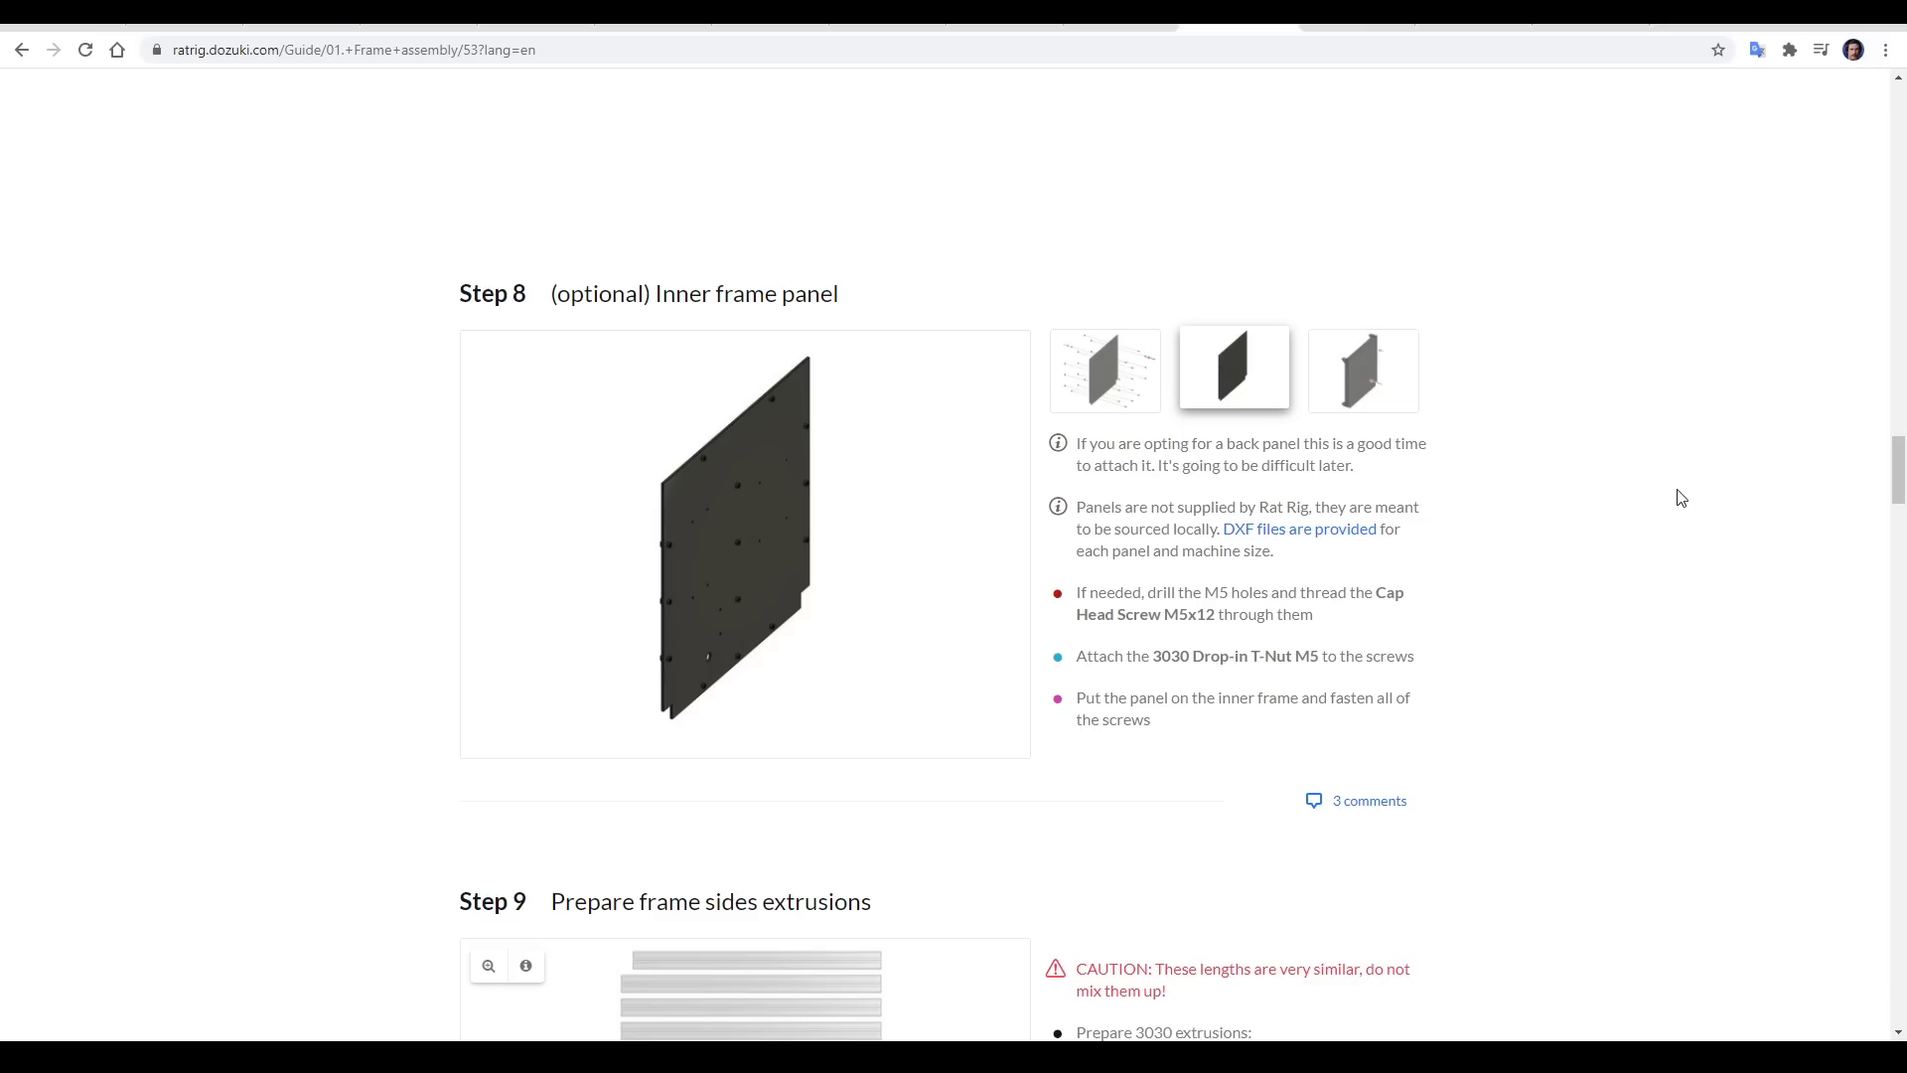
pyautogui.moveTo(719, 474); pyautogui.dragTo(1067, 474)
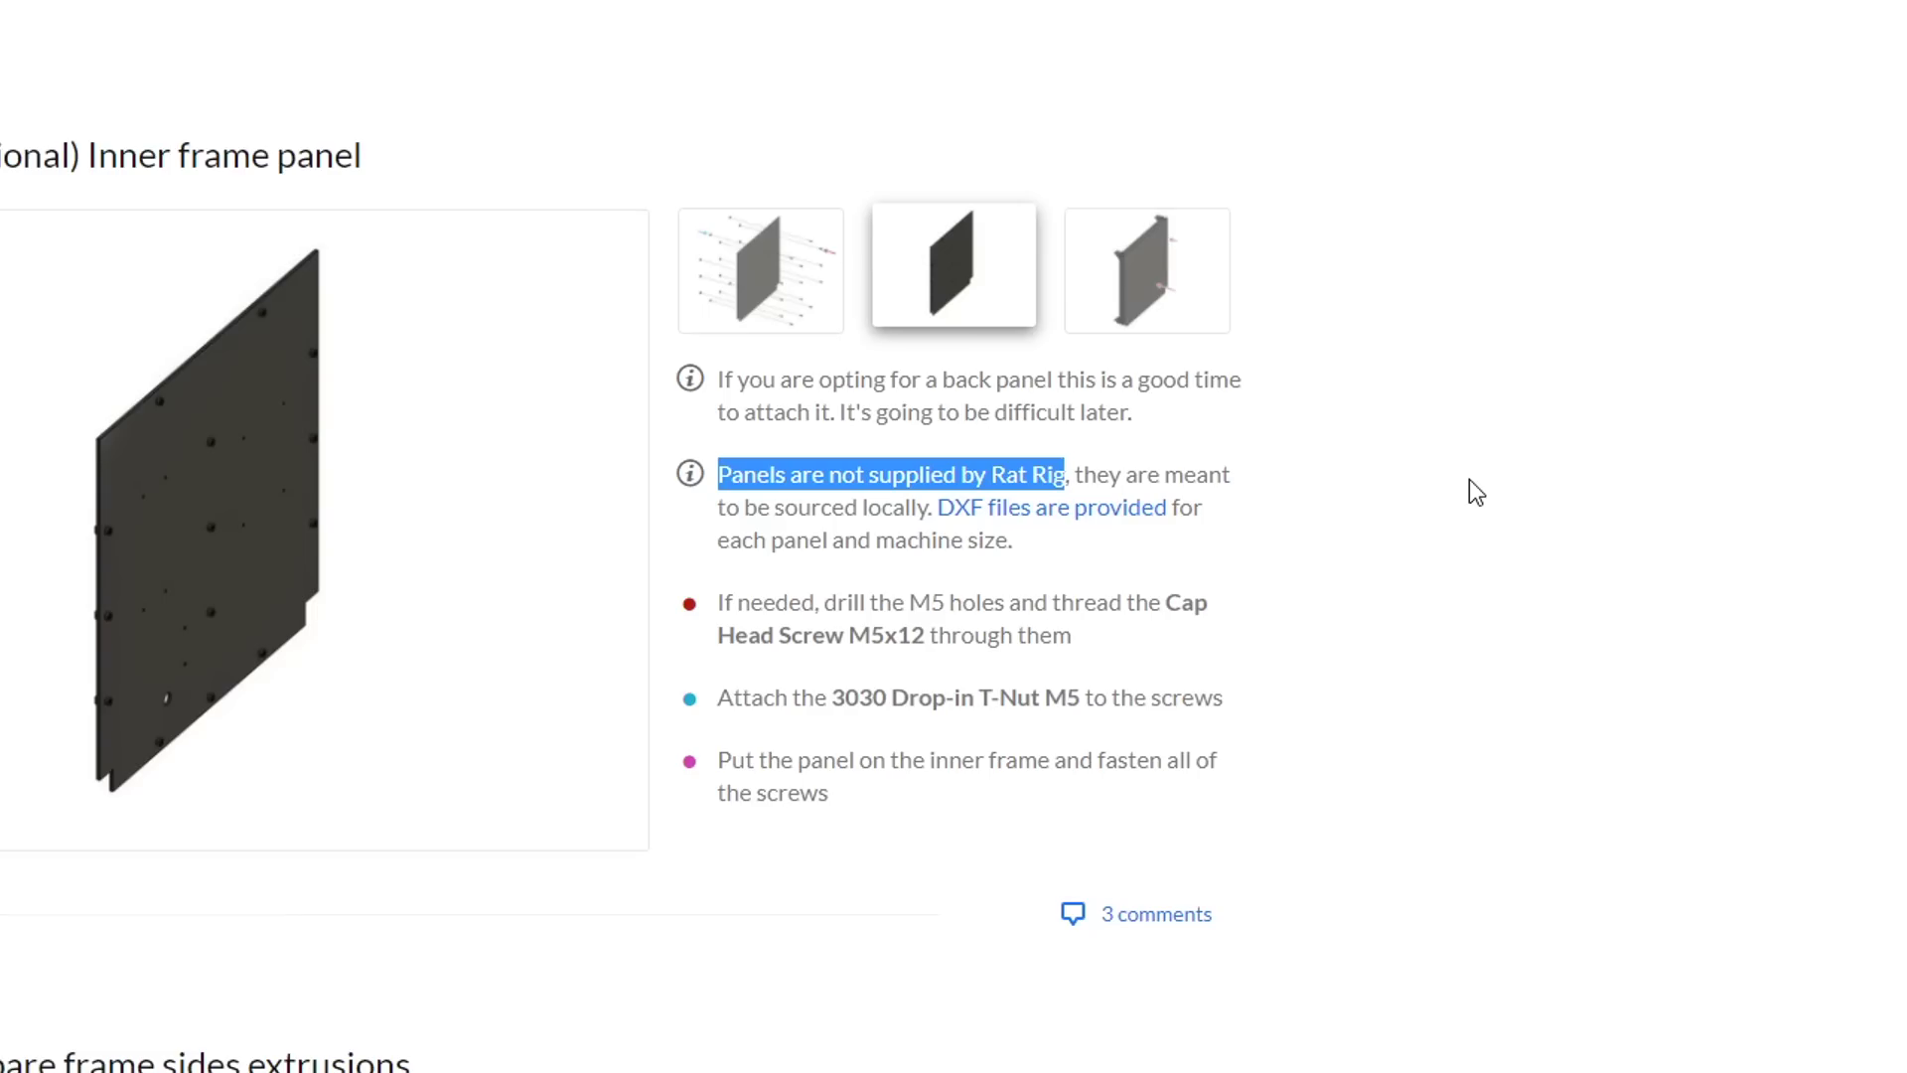
pyautogui.click(1059, 477)
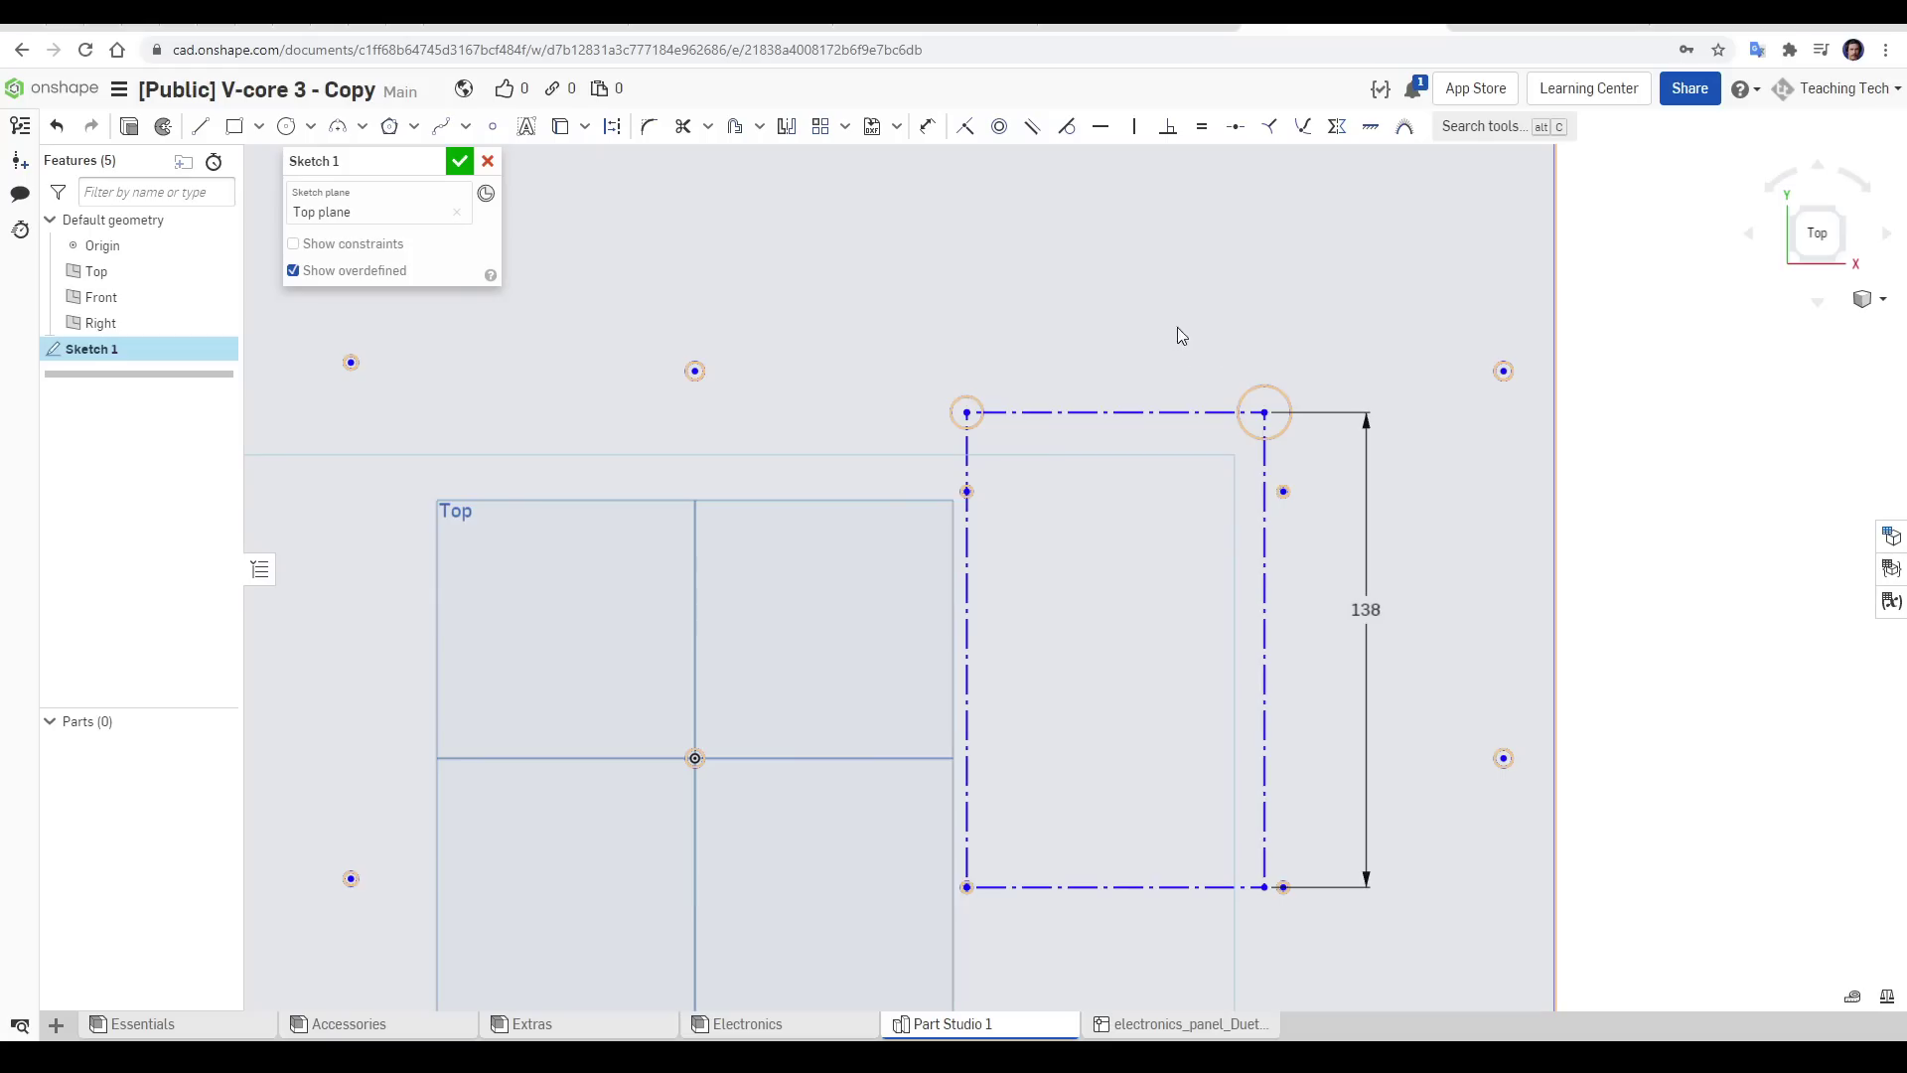
# - Dimension the rectangle's width as 86.5 and the spacing between rectangles as 50 mm
pyautogui.press('d')
pyautogui.click(1117, 412)
pyautogui.click(1248, 361)
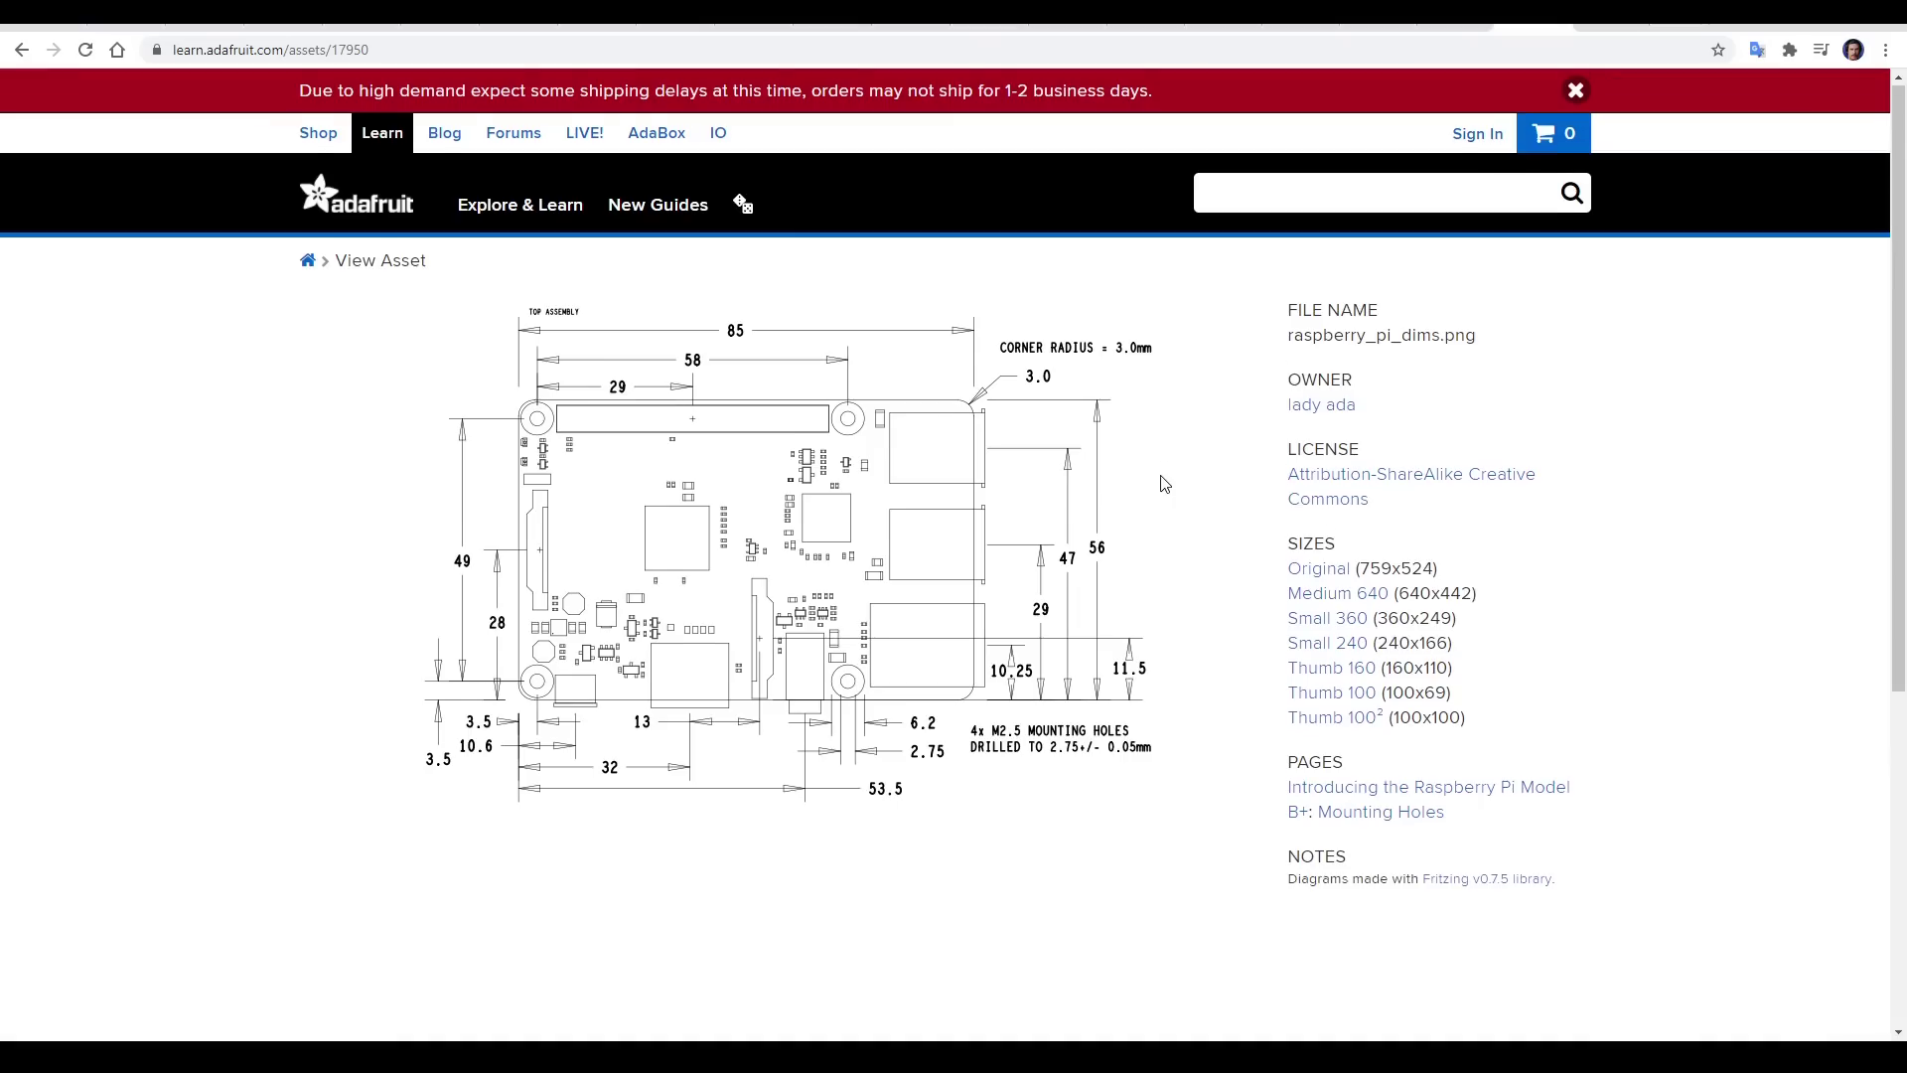
pyautogui.scroll(-1, 1168, 471)
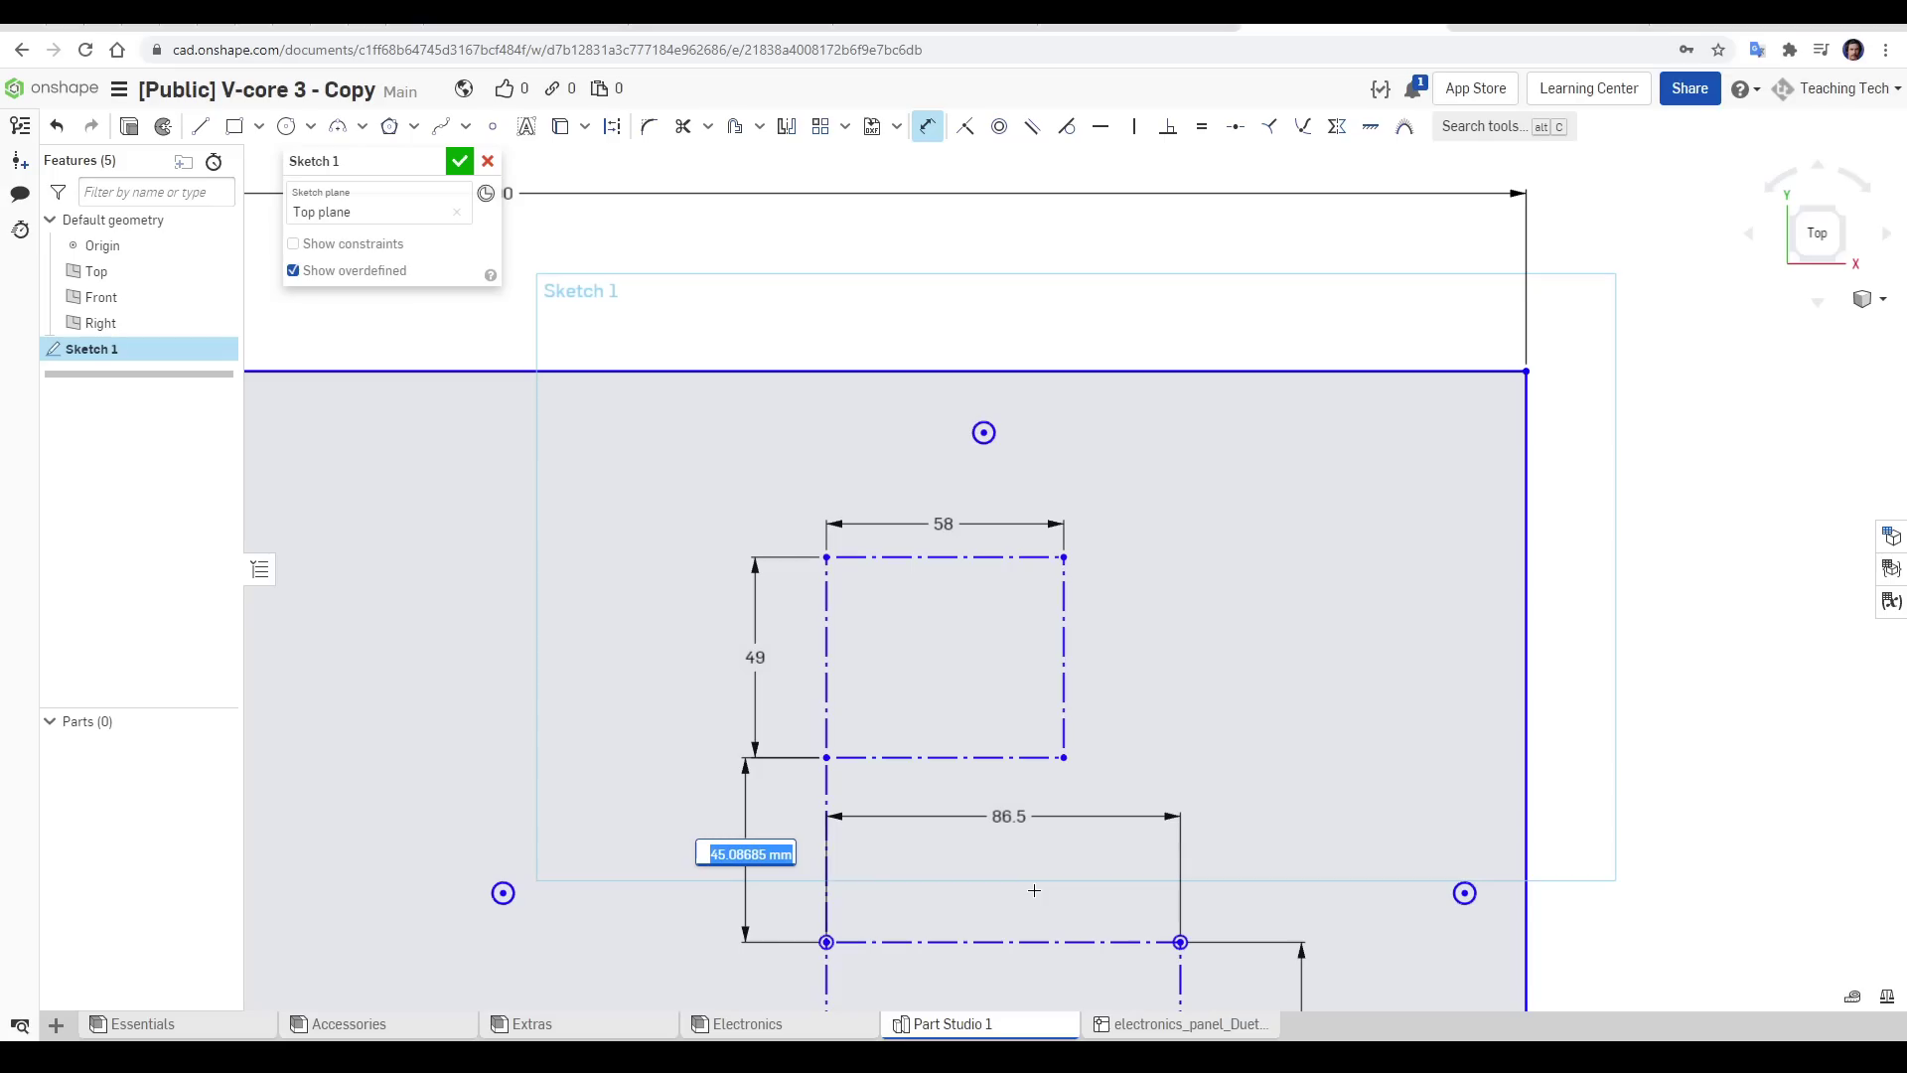
pyautogui.write('50')
pyautogui.press('Return')
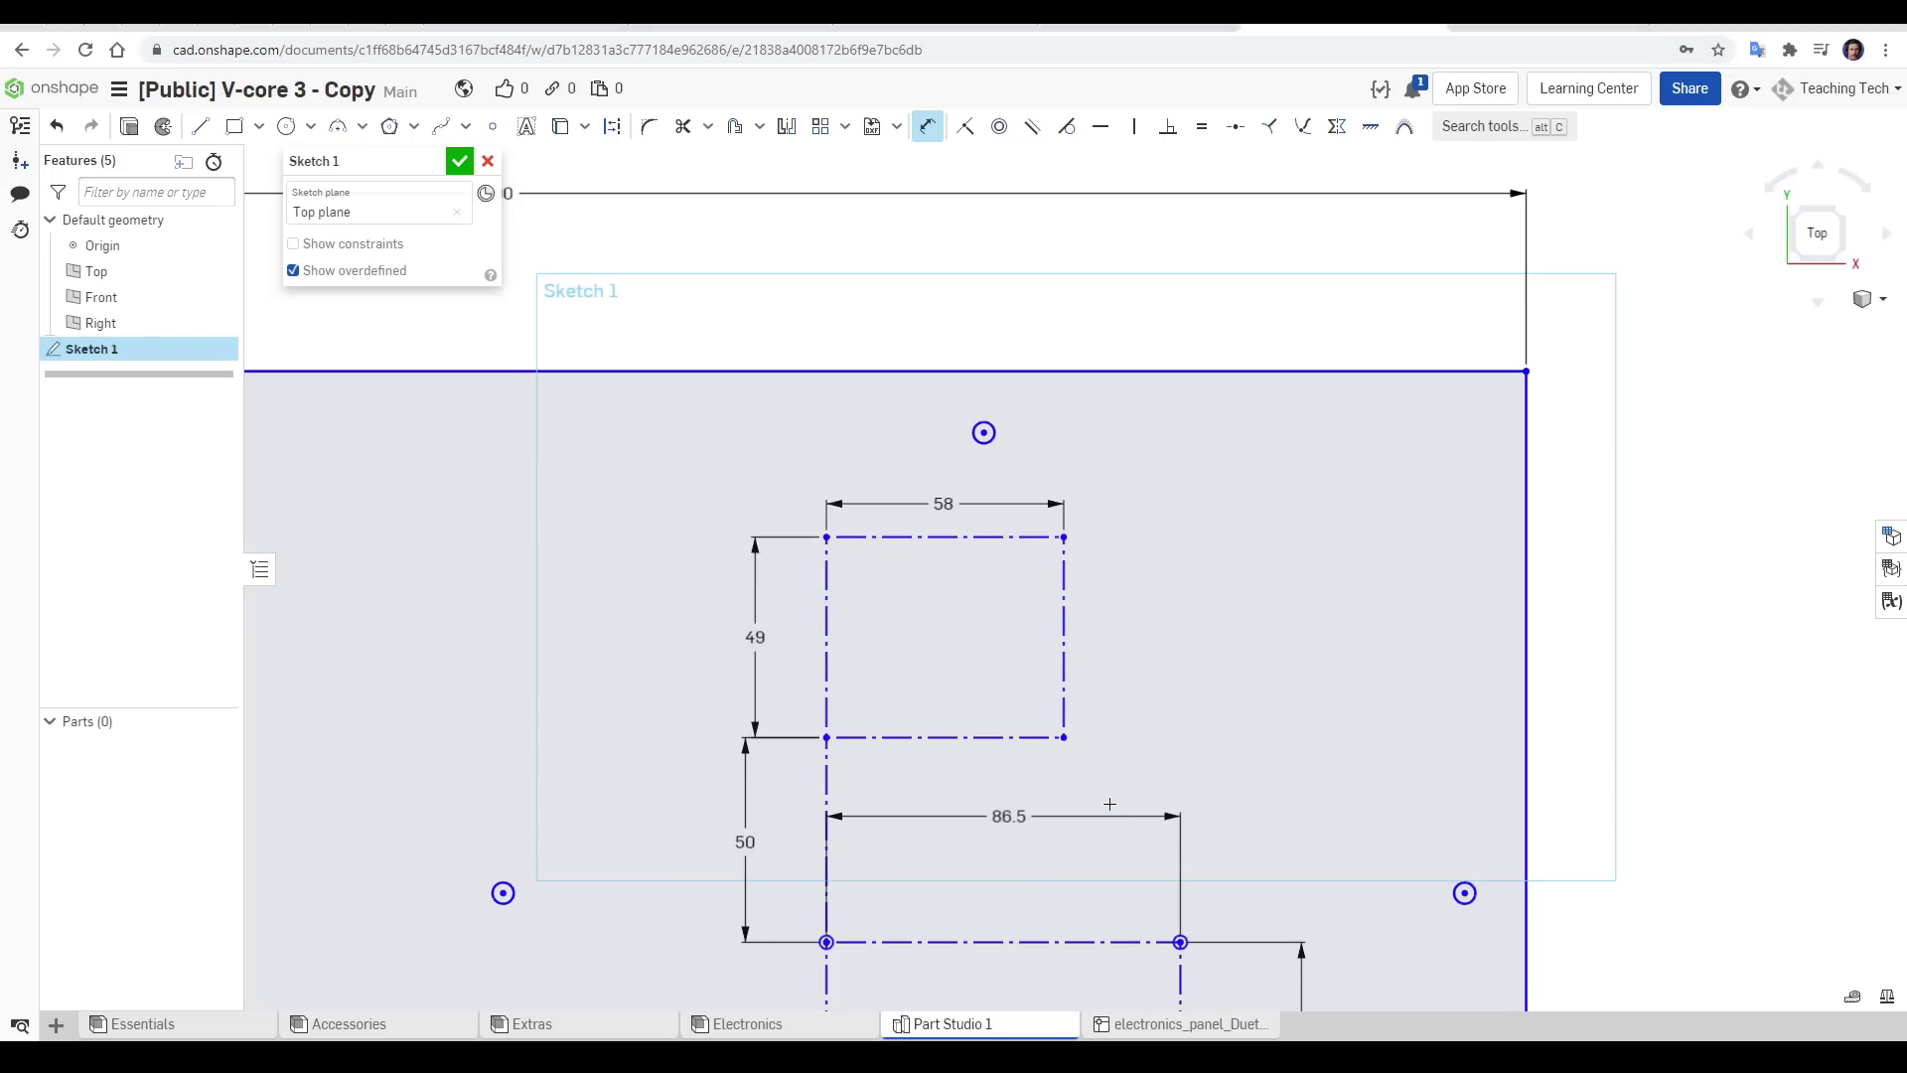
pyautogui.scroll(-5, 1110, 804)
pyautogui.moveTo(1107, 681)
pyautogui.mouseDown(button='middle')
pyautogui.moveTo(1200, 779)
pyautogui.moveTo(1243, 622)
pyautogui.moveTo(1256, 441)
pyautogui.mouseUp(button='middle')
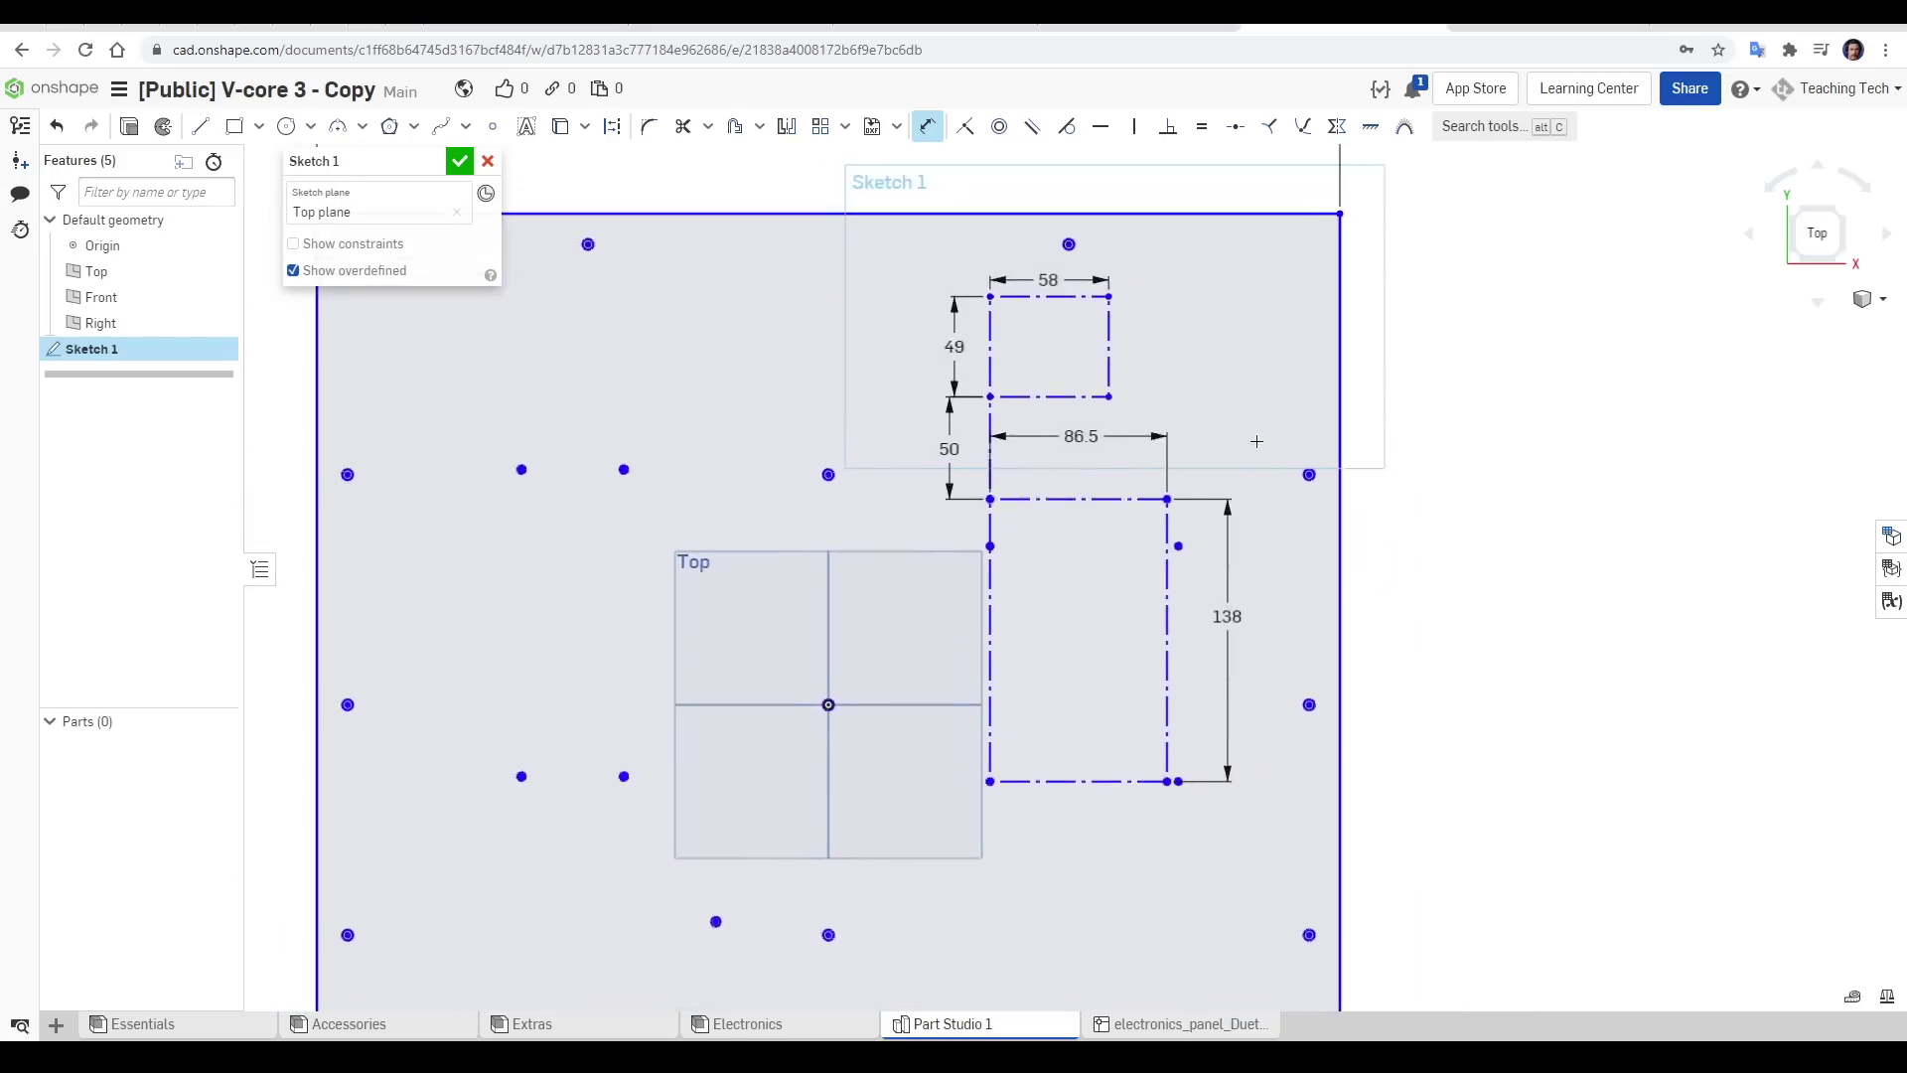
# - Finish Sketch 1 and open its Export as DXF/DWG settings
pyautogui.click(459, 161)
pyautogui.rightClick(116, 348)
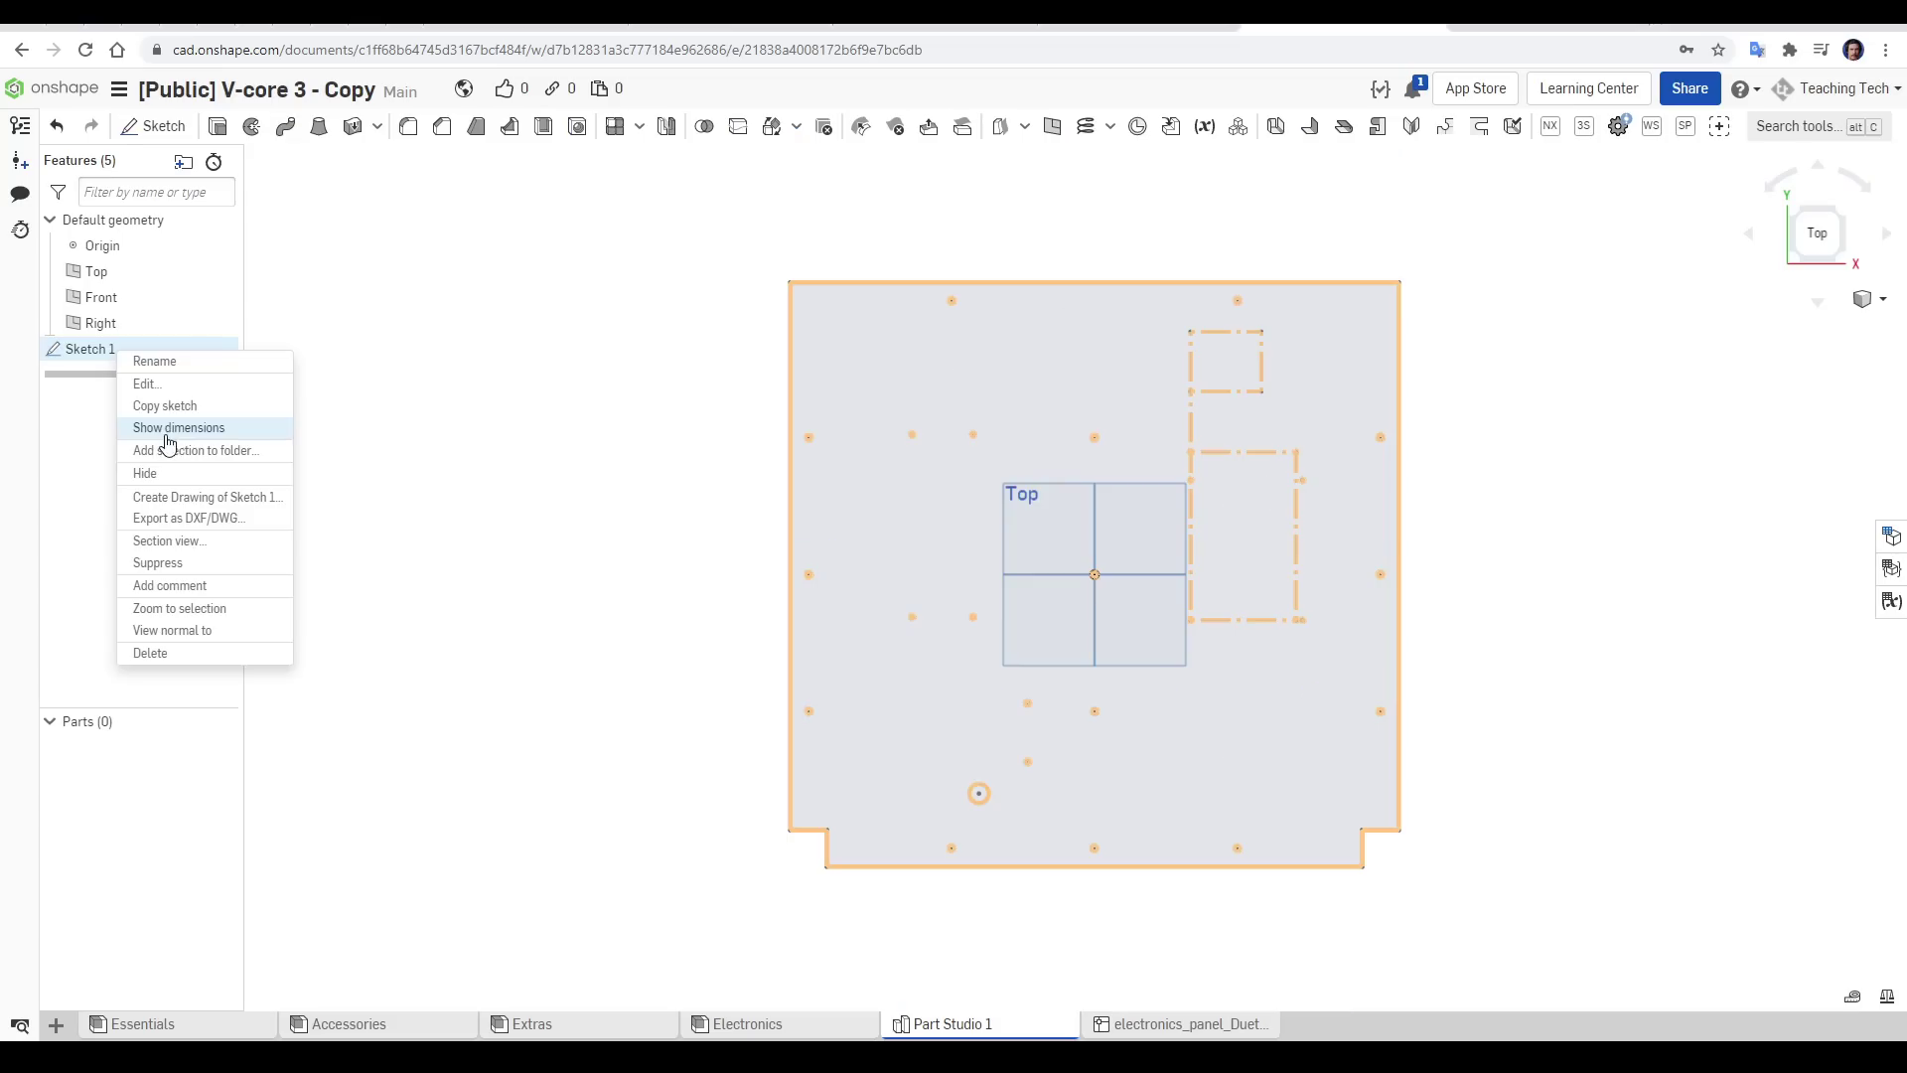
pyautogui.click(189, 519)
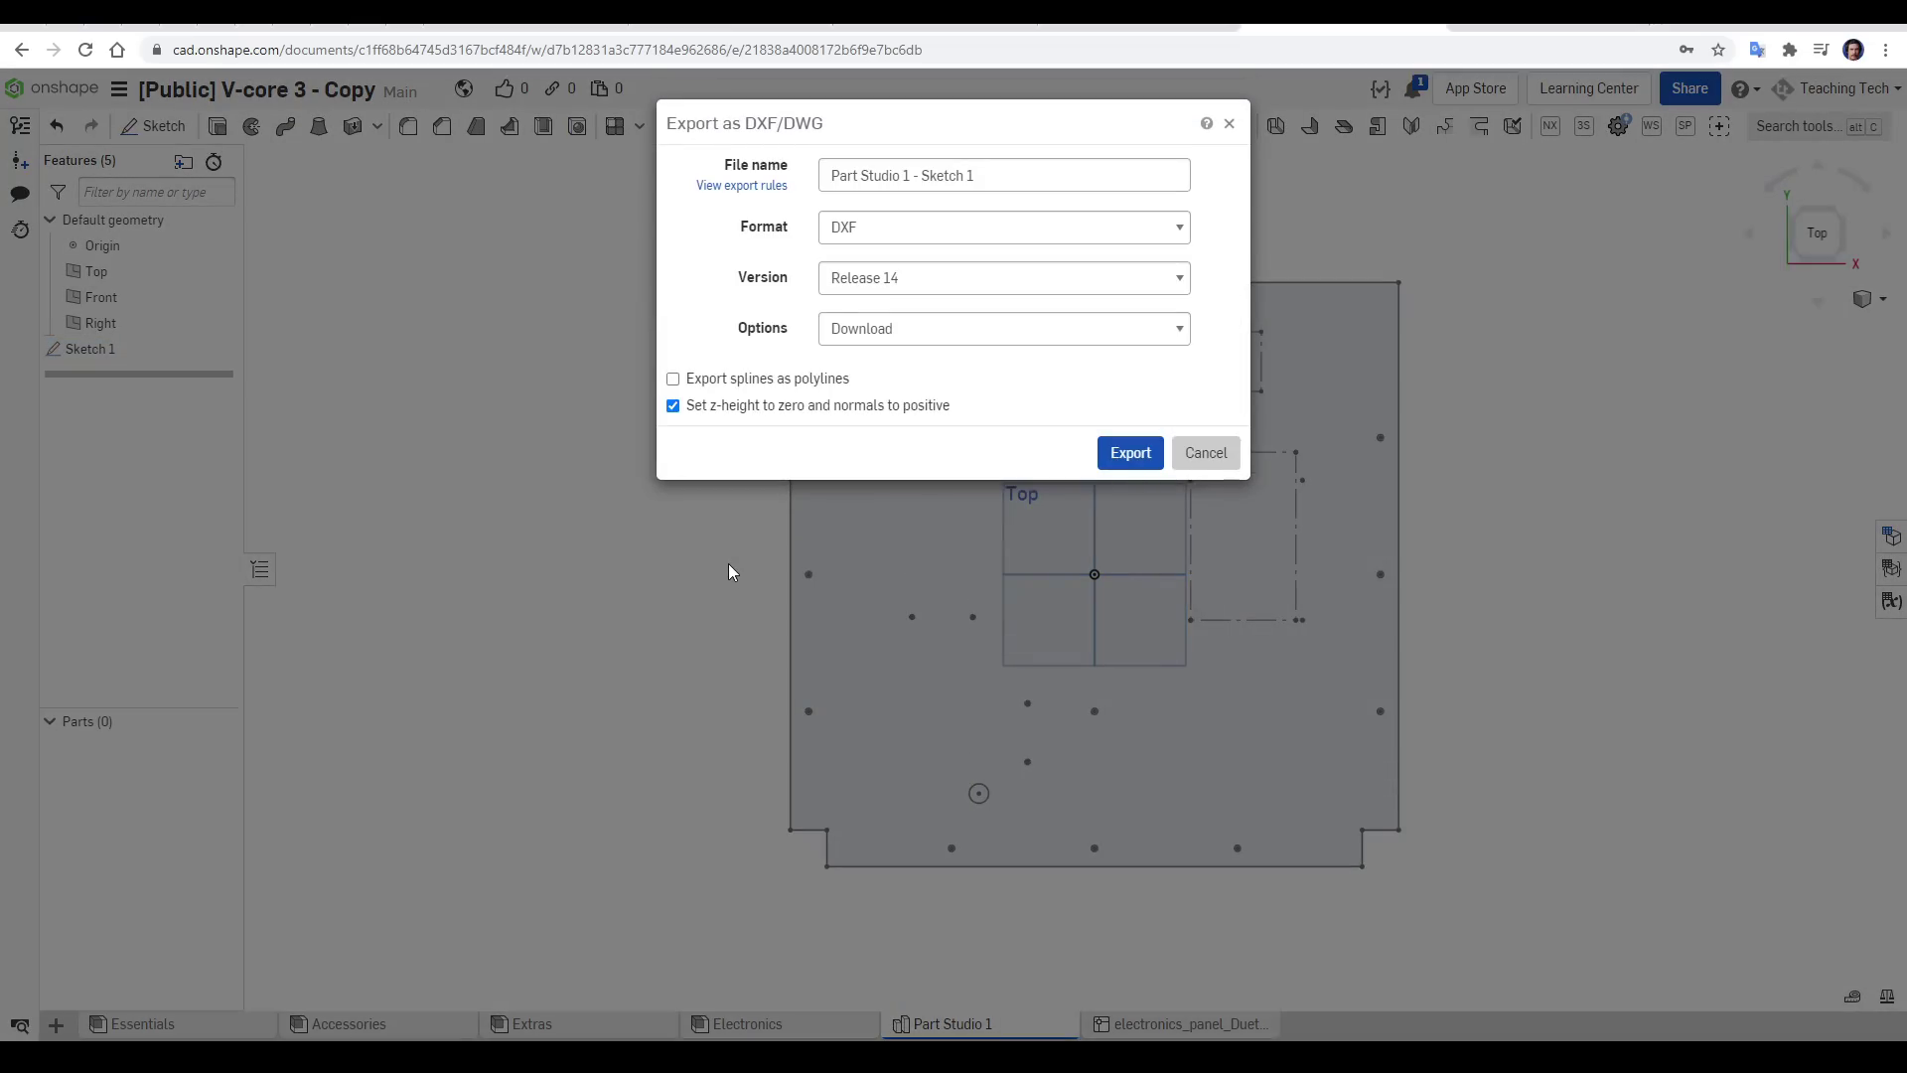